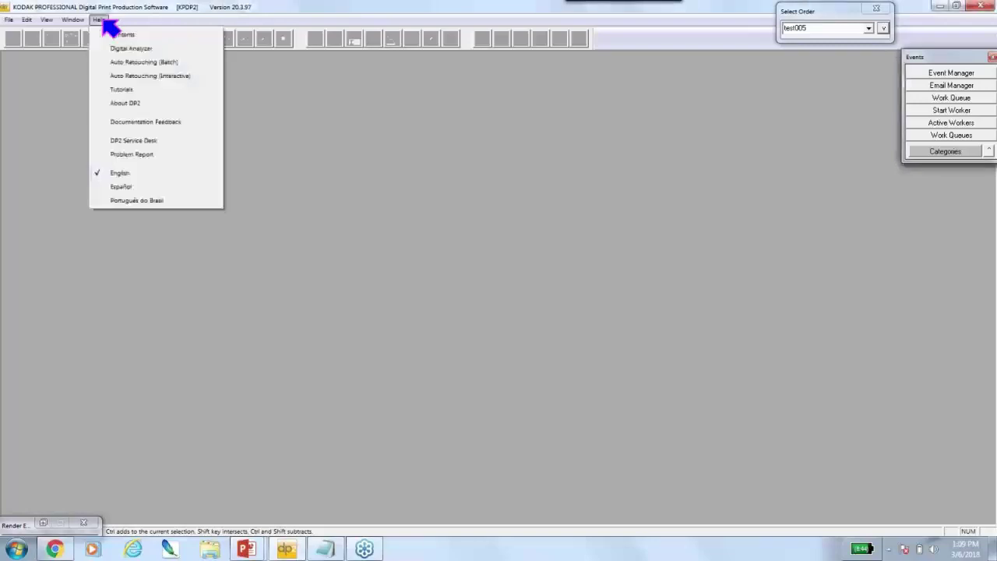
Step: Read the help topics What's New in v20.1, v20.2 and v20.3, Events and Actions, and Registering Actions with Events, and close the help
left_click(131, 35)
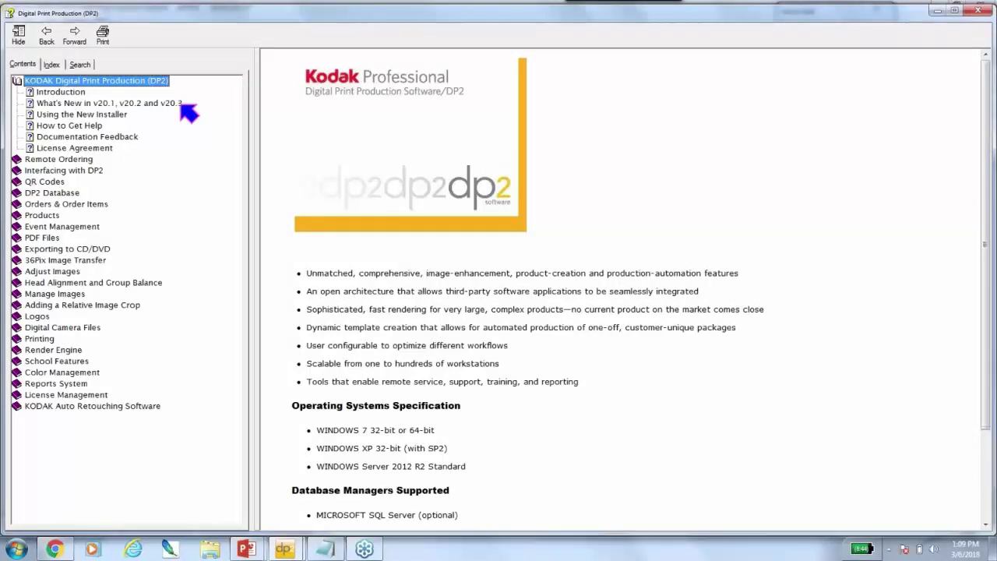
left_click(117, 105)
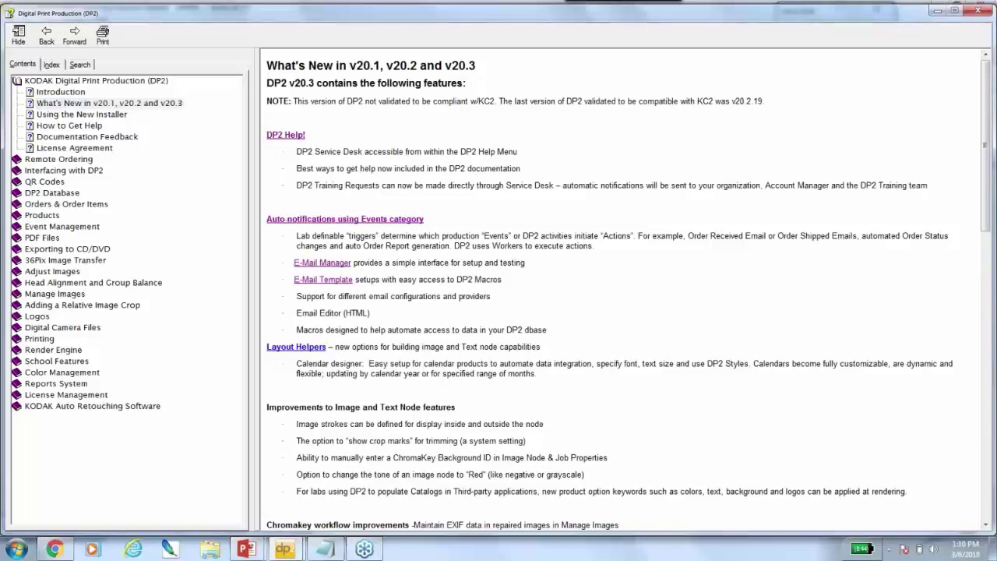
left_click(340, 221)
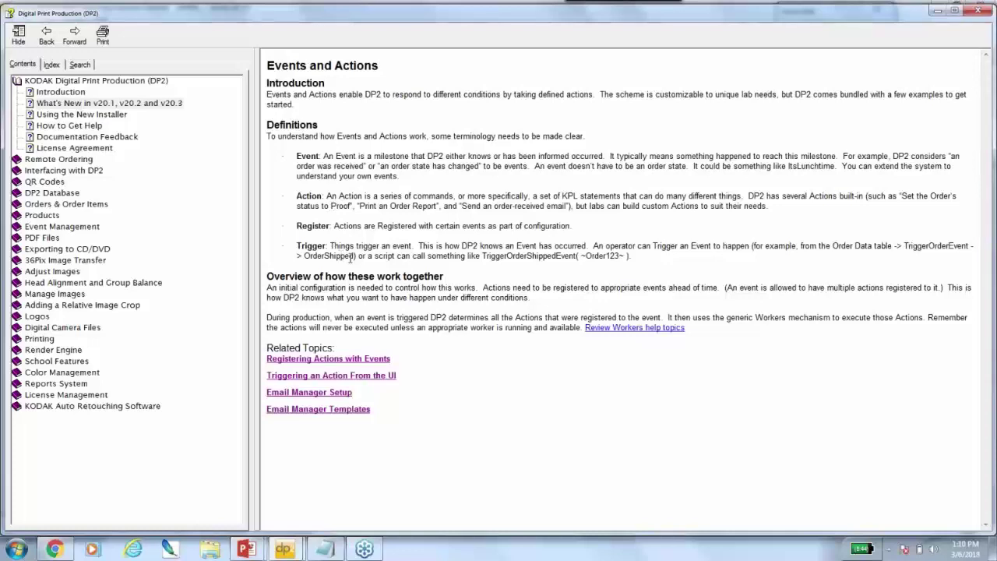
left_click(352, 360)
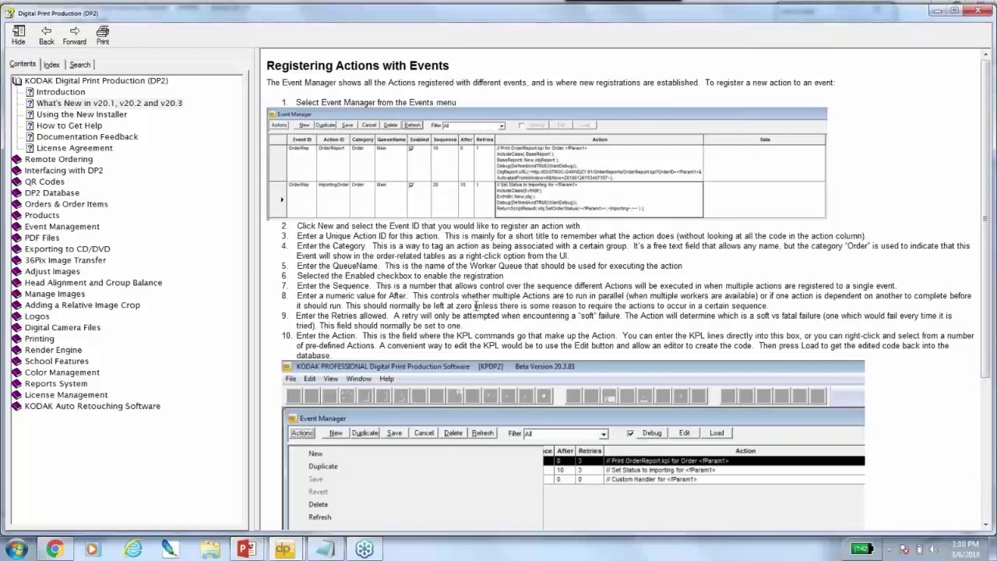
scroll(474, 303, "down", 5)
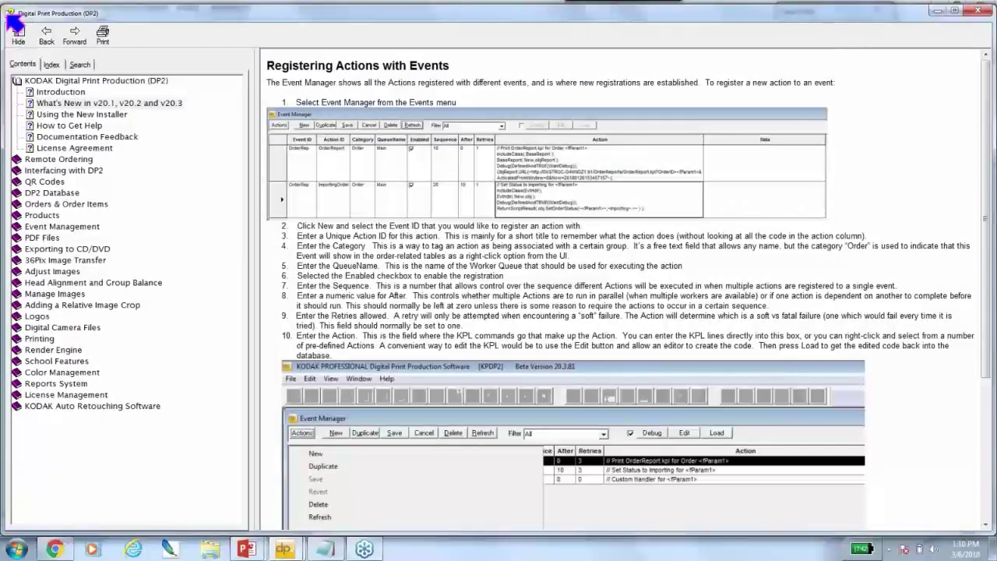
left_click(11, 12)
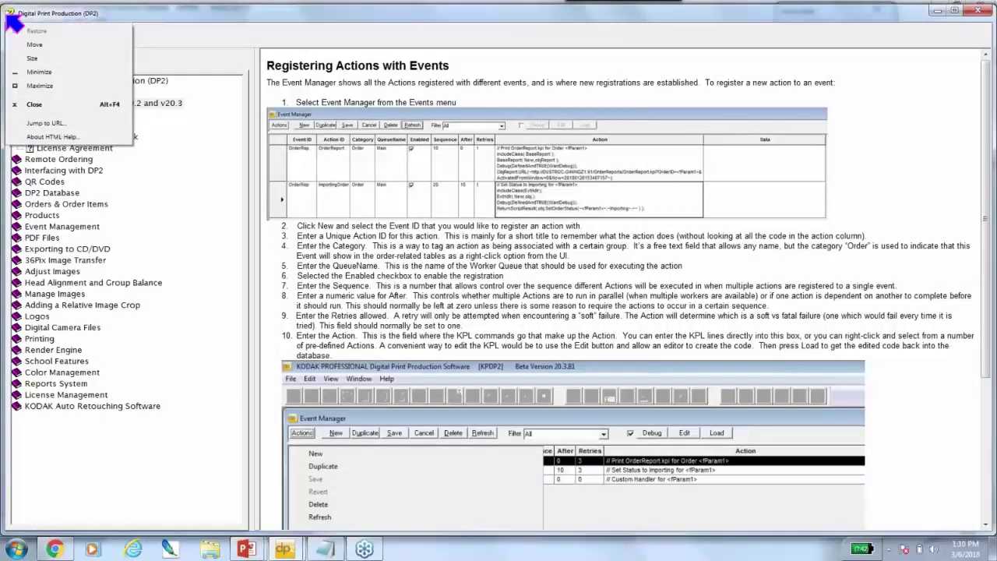
left_click(35, 104)
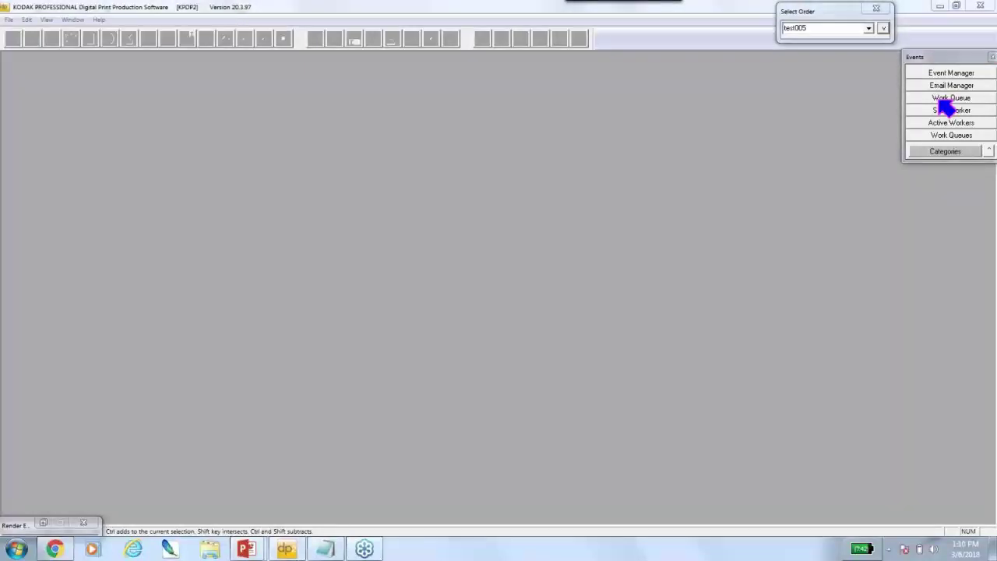
Step: Open the Event Manager from the Events category and filter its list to the OrderReceived event
left_click(945, 151)
left_click_drag(950, 60, 947, 27)
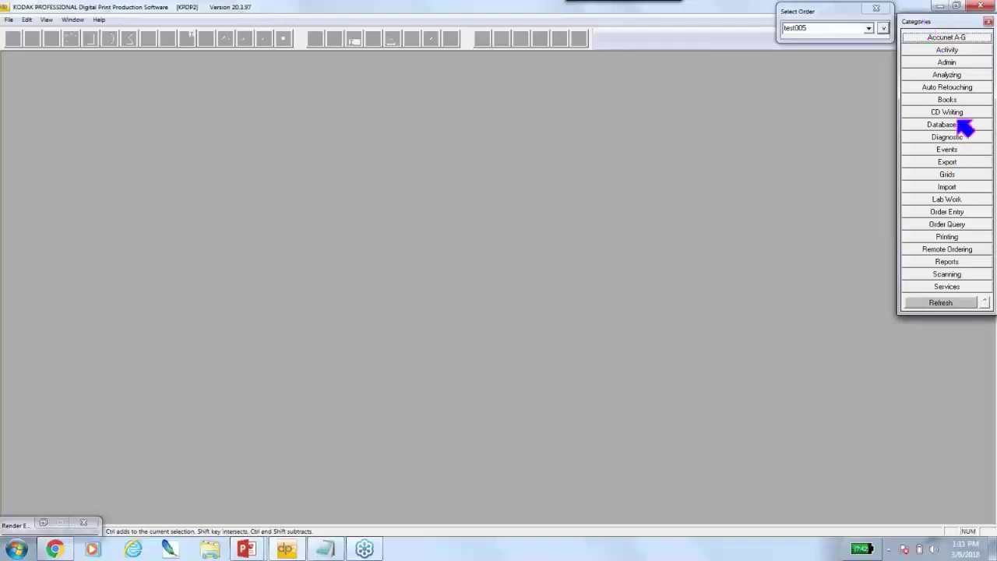
left_click(960, 150)
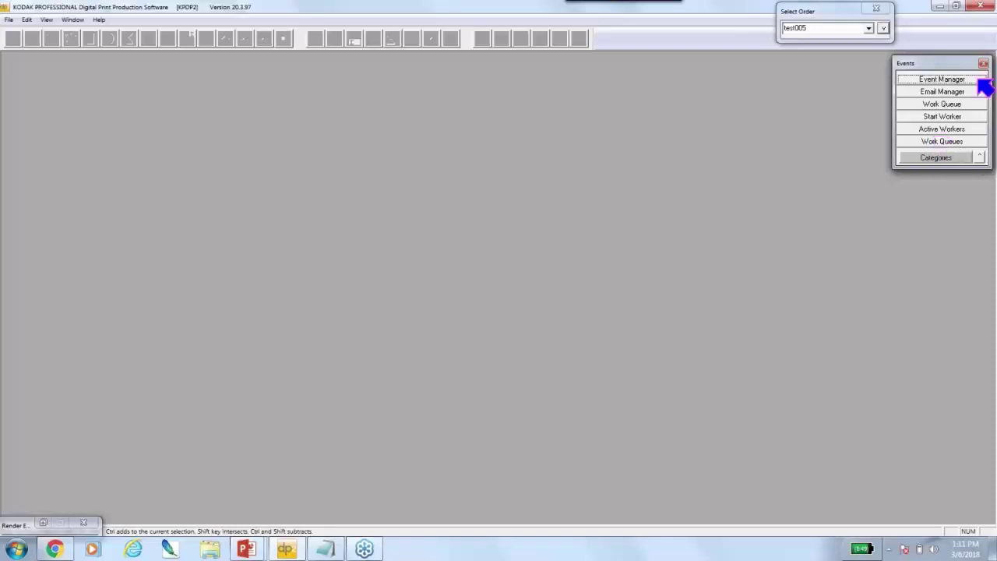
left_click(965, 81)
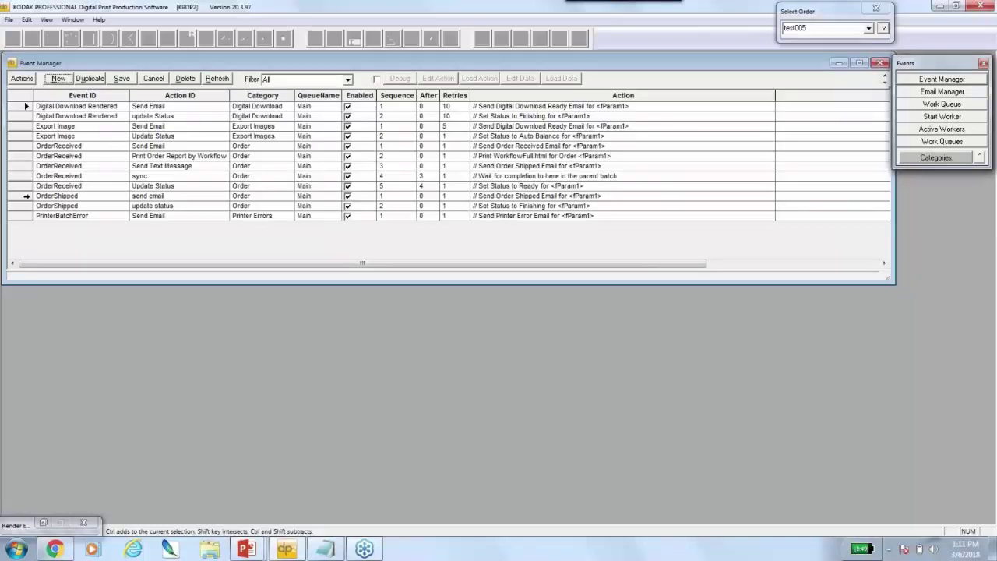
left_click(347, 79)
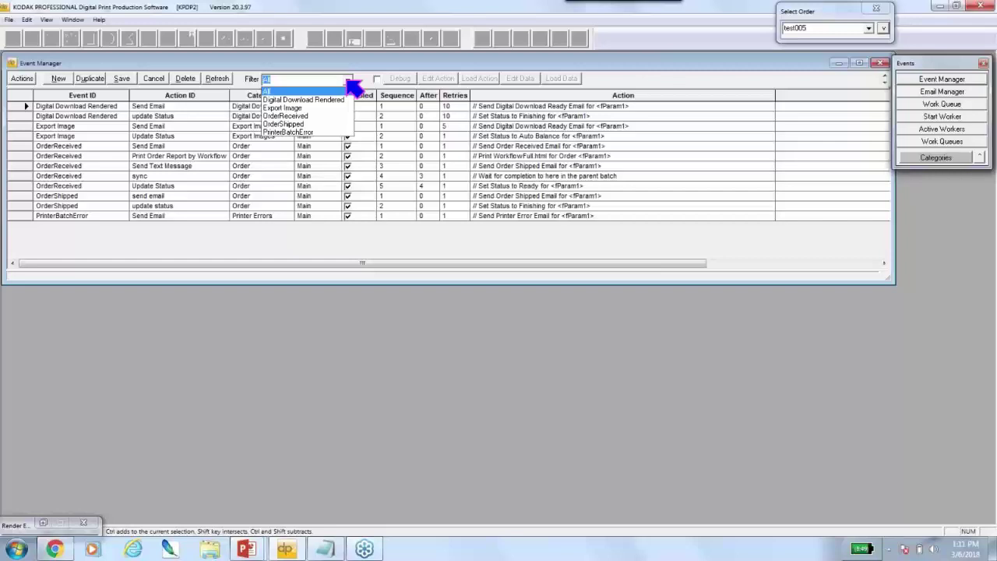
left_click(339, 123)
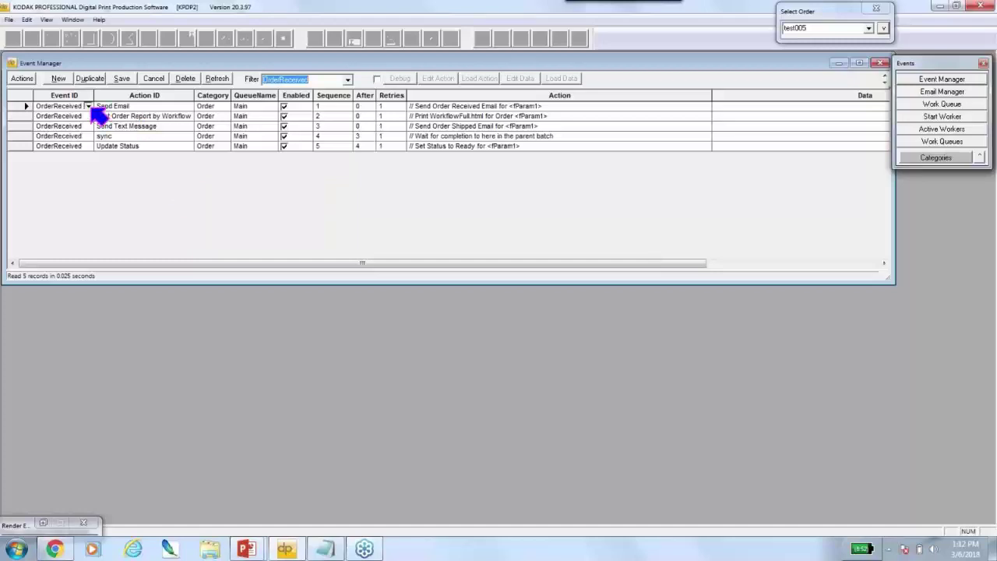
left_click(91, 105)
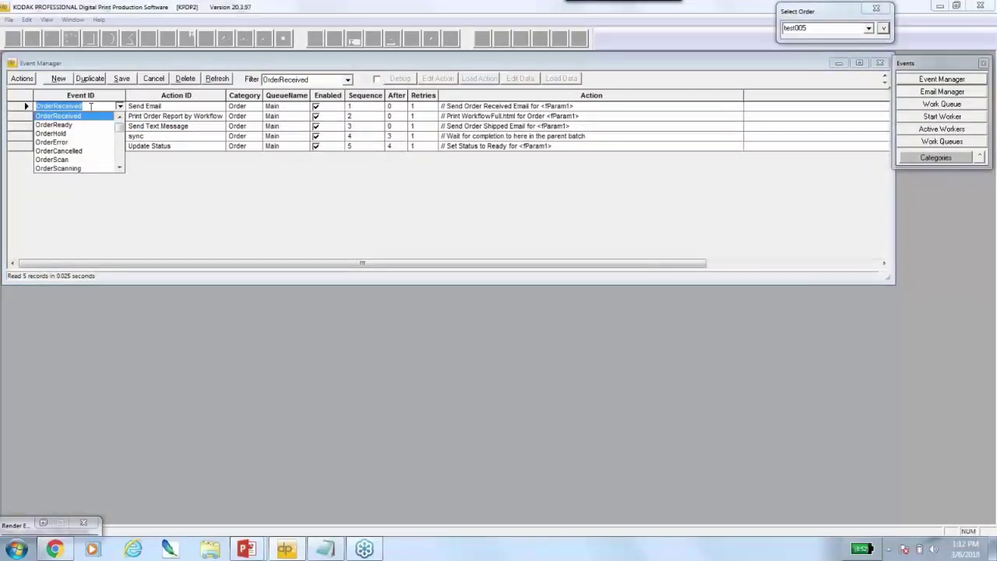
left_click(56, 125)
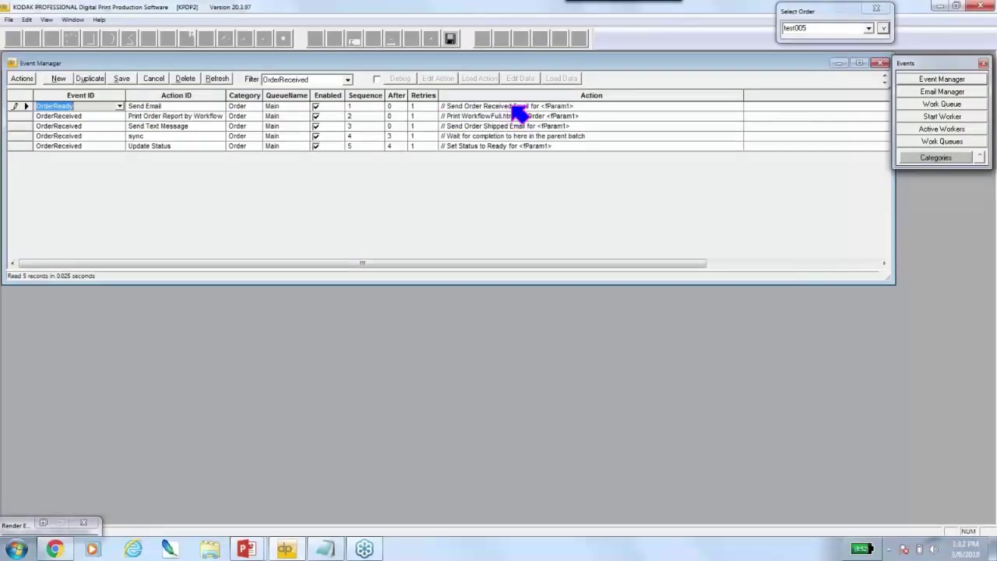
left_click(159, 79)
left_click(509, 299)
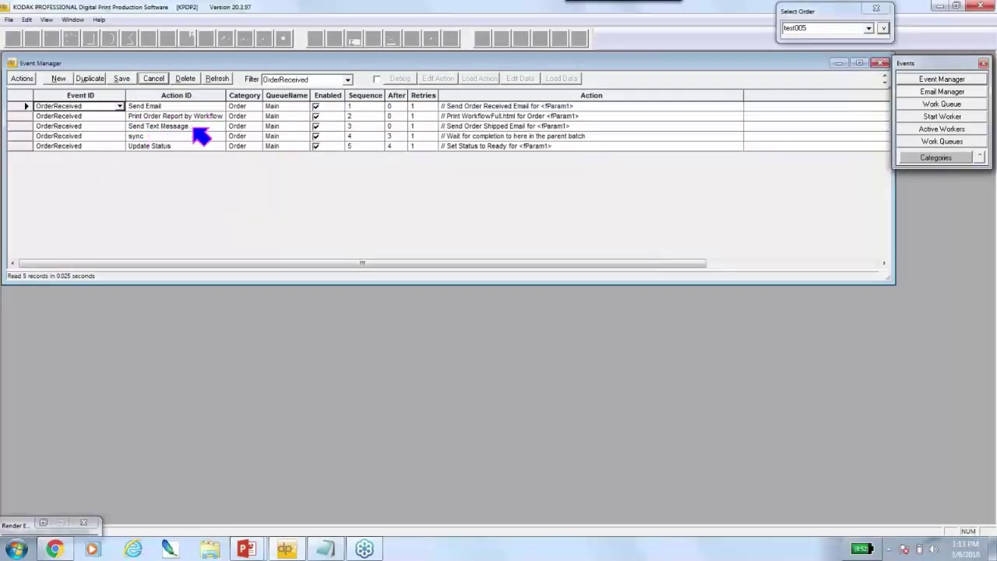
Step: Examine the sync and Update Status actions and the Sequence and After columns of the OrderReceived event
left_click(25, 136)
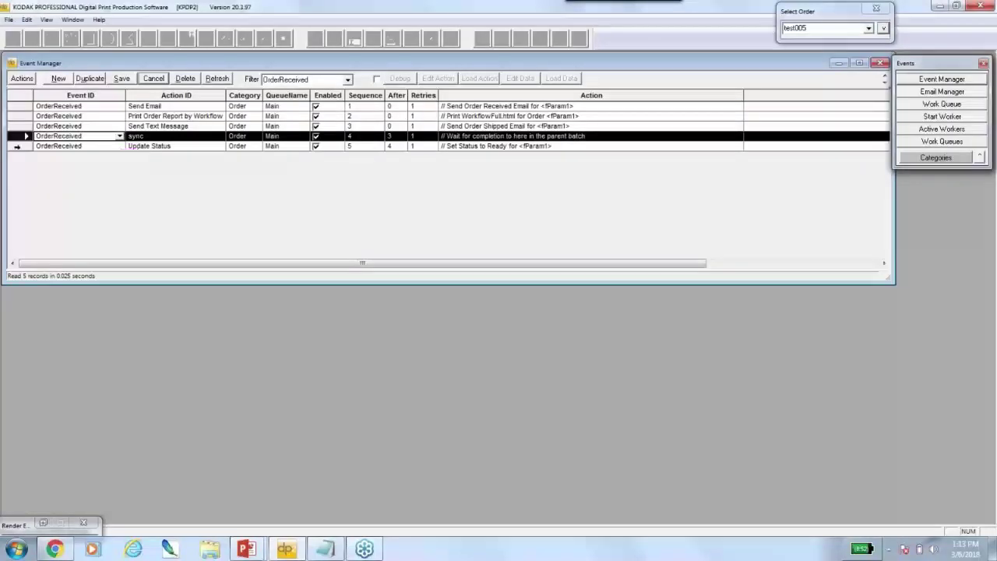
left_click(23, 147)
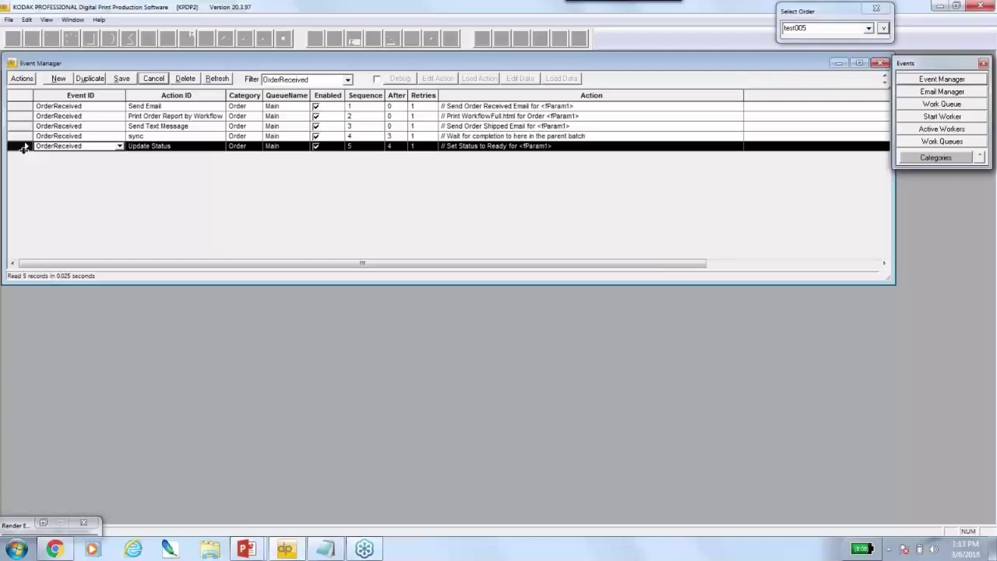
left_click_drag(365, 95, 392, 95)
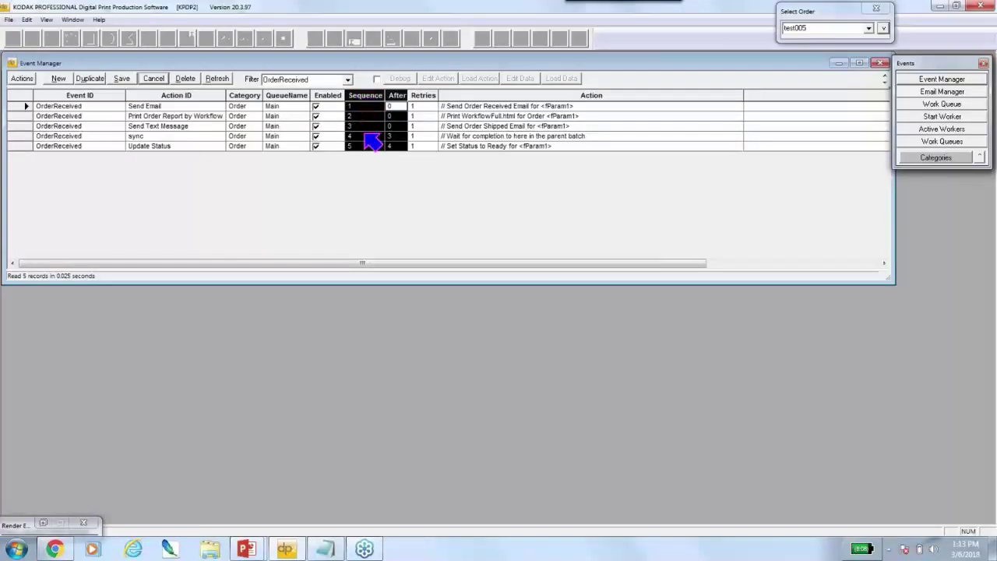
left_click(399, 95)
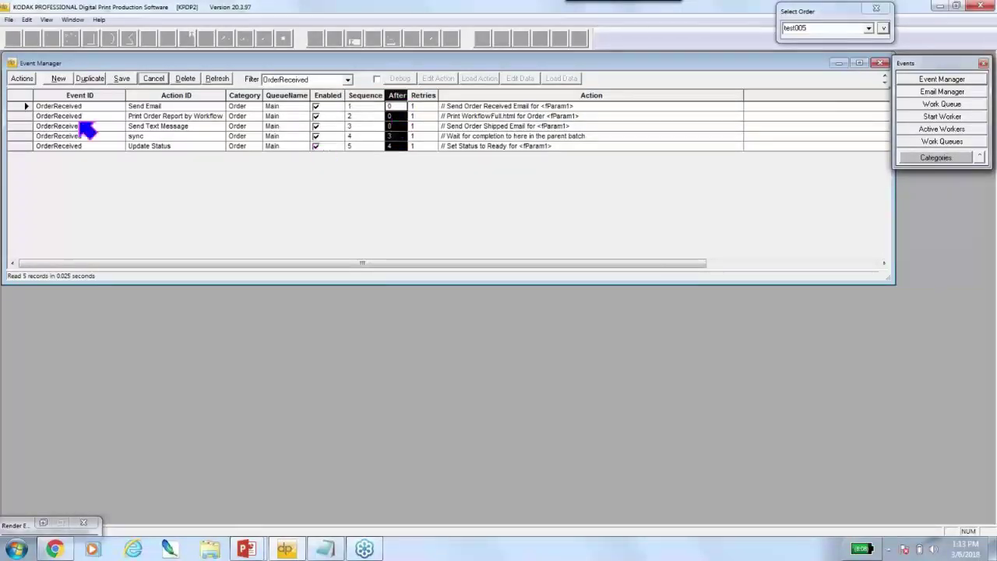
Step: Enlarge the row height to read the full code in the Action column, and shrink the rows to about three lines each
left_click_drag(18, 110, 19, 110)
left_click_drag(18, 151, 19, 195)
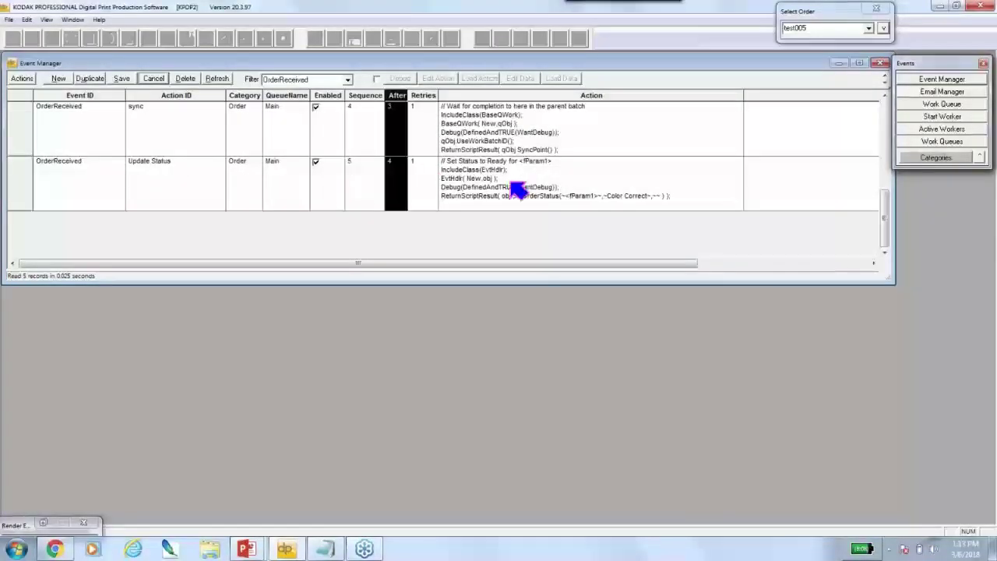
left_click(541, 142)
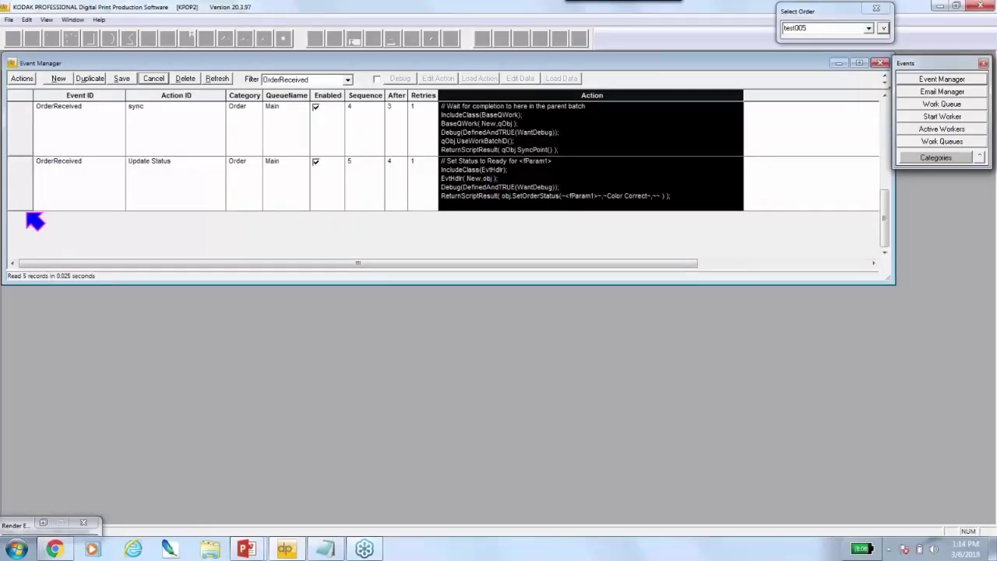
left_click_drag(25, 210, 25, 180)
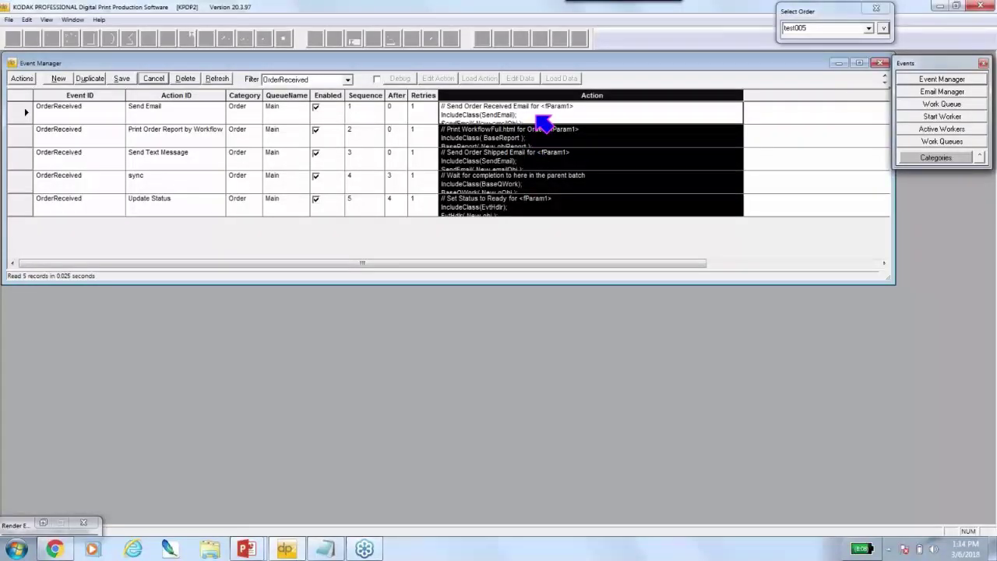
Step: Examine the predefined order-related email actions offered for the Send Email row without choosing one
right_click(39, 121)
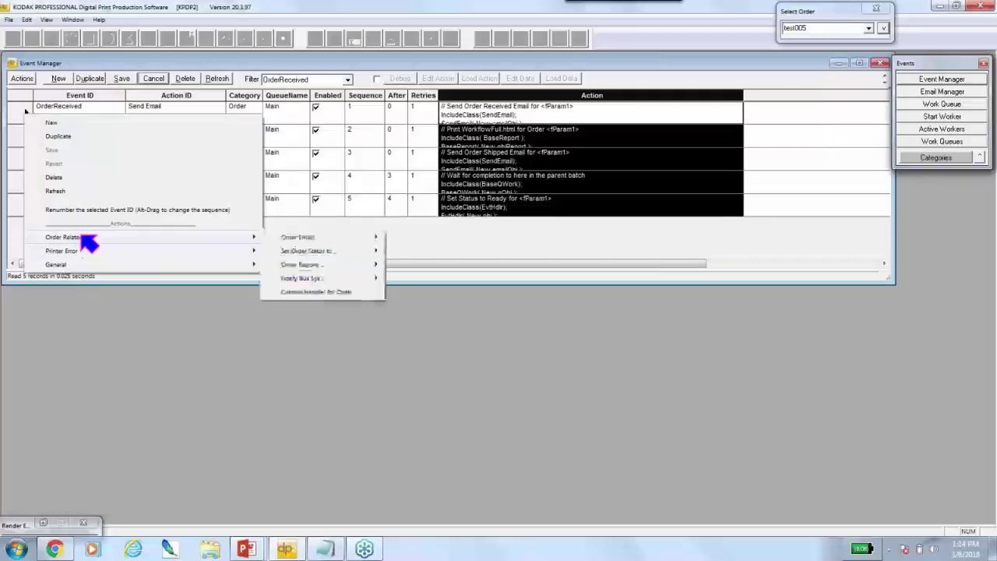
mouse_move(184, 243)
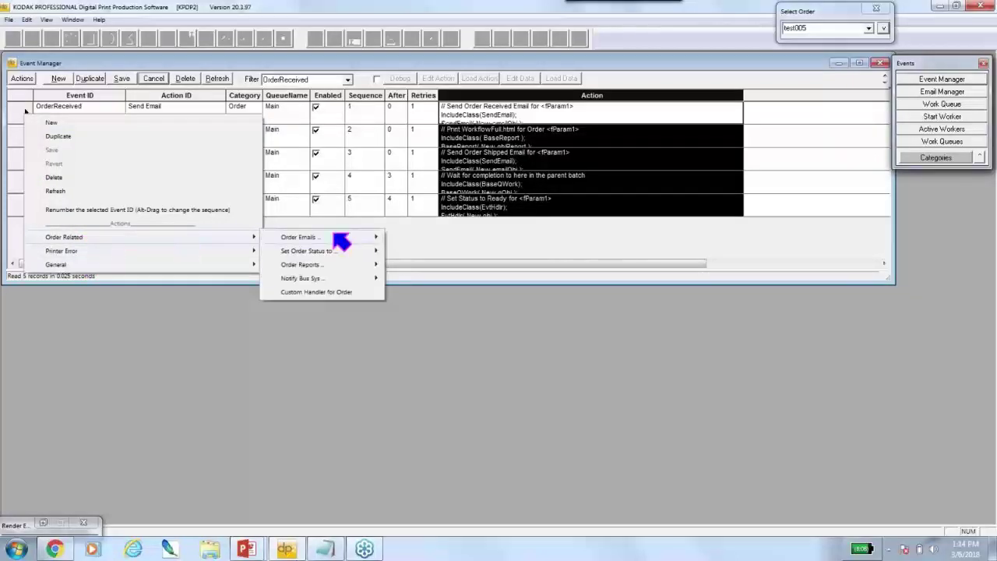
mouse_move(348, 240)
mouse_move(421, 240)
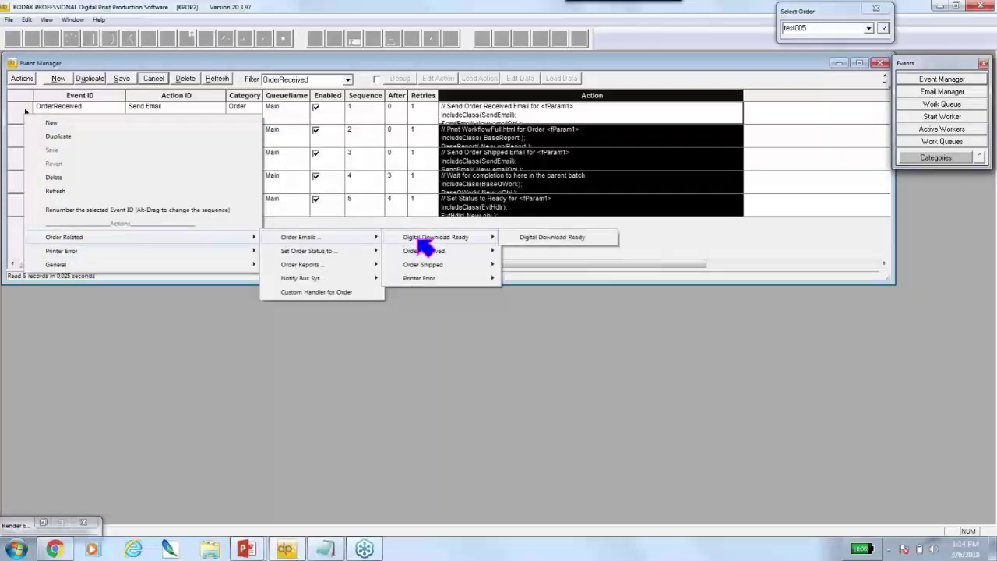
left_click(269, 73)
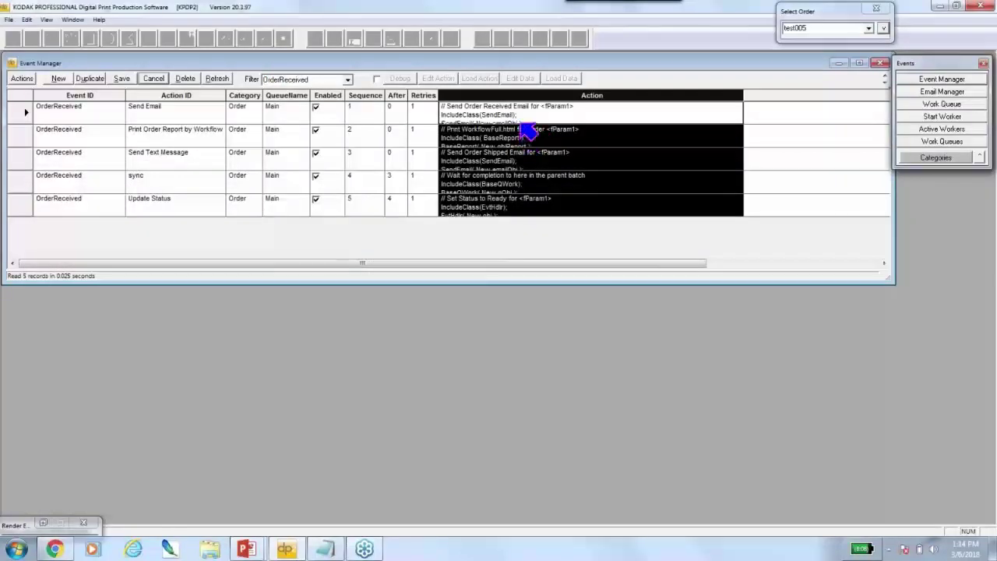
Step: Enable the debug and action-editing options, open the action code in the external text editor, and close the editor
left_click(377, 79)
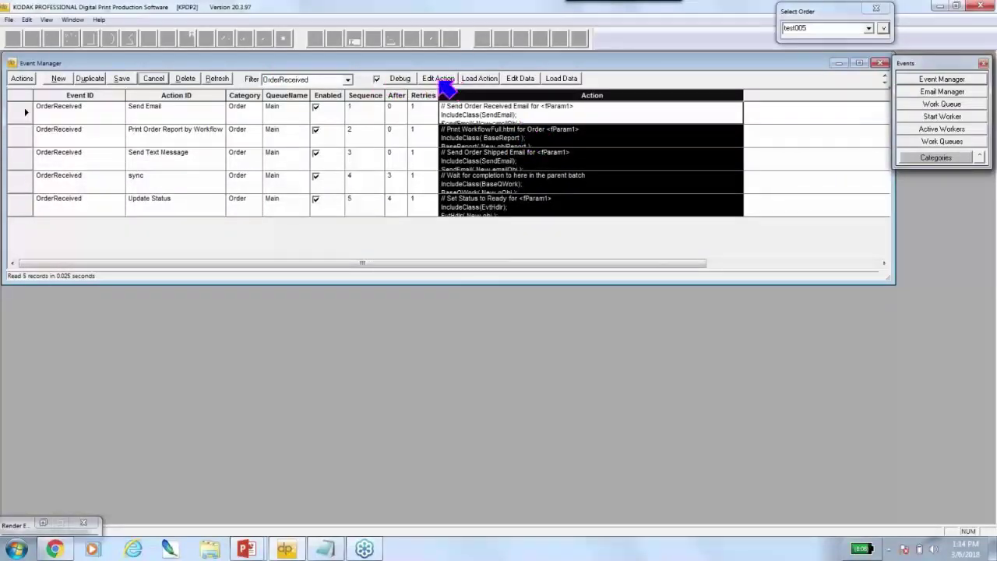
left_click(437, 80)
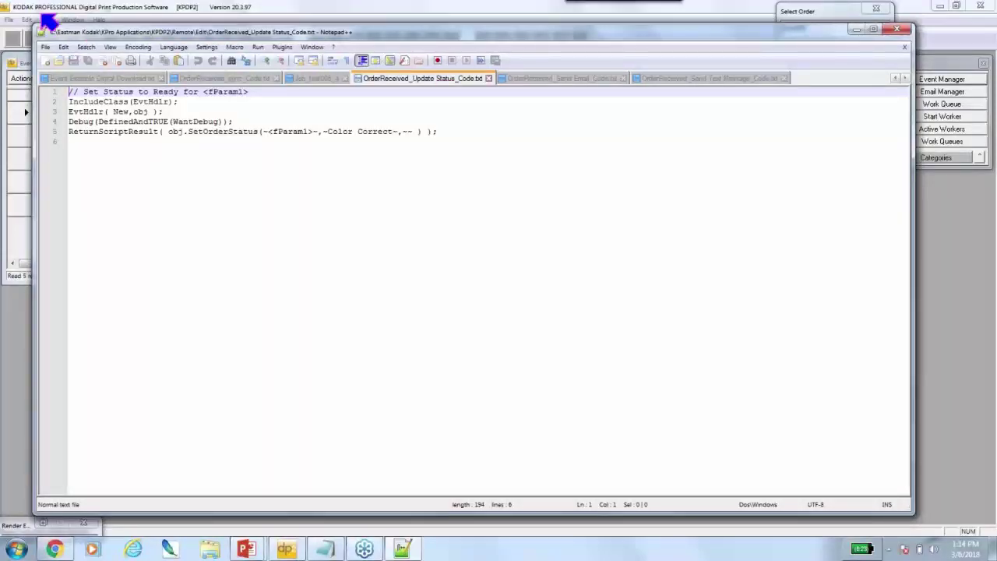
left_click(898, 31)
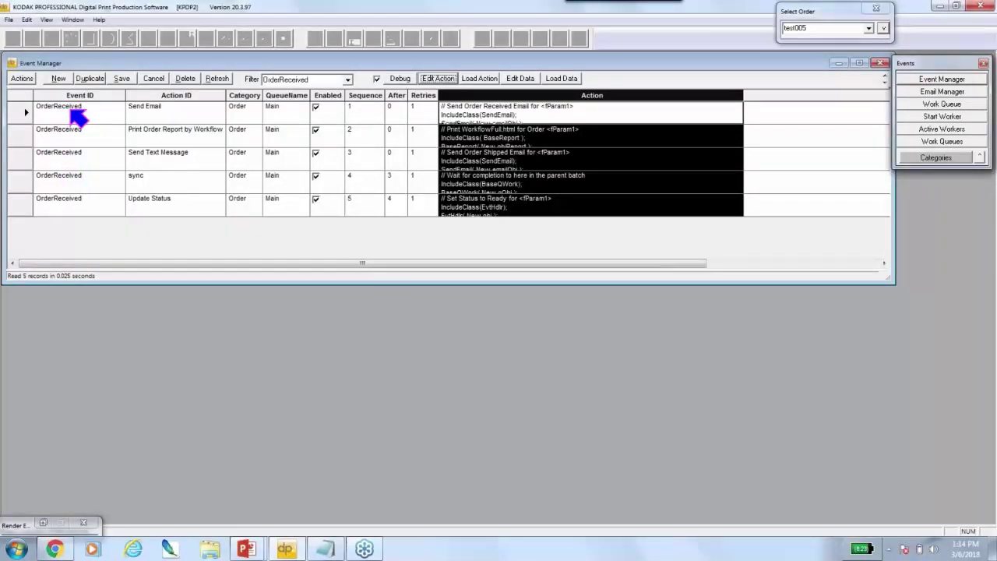
Step: Switch to the import script in Notepad, highlight its TriggerOrderReceivedEvent line, and return to the Event Manager
mouse_move(330, 547)
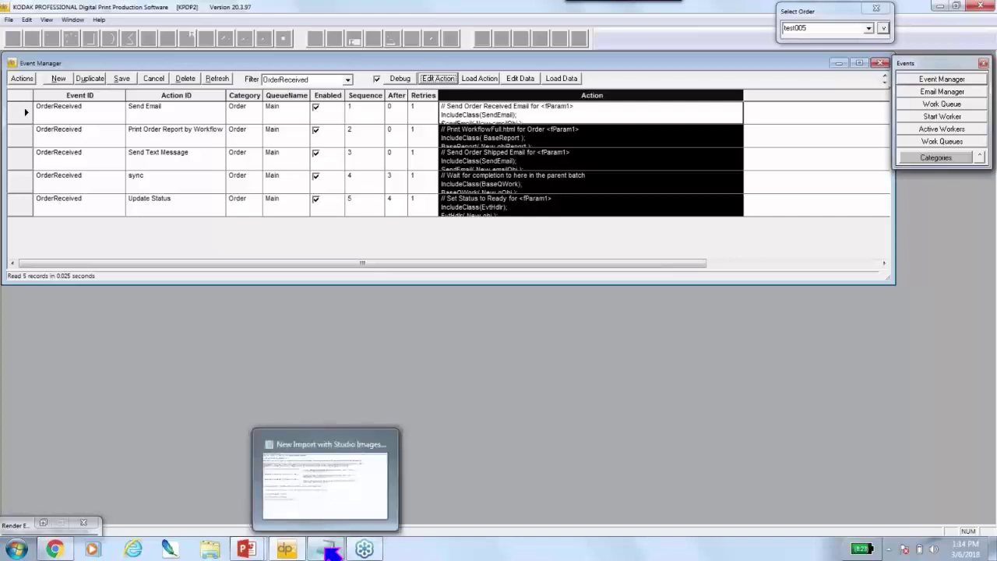
left_click(330, 548)
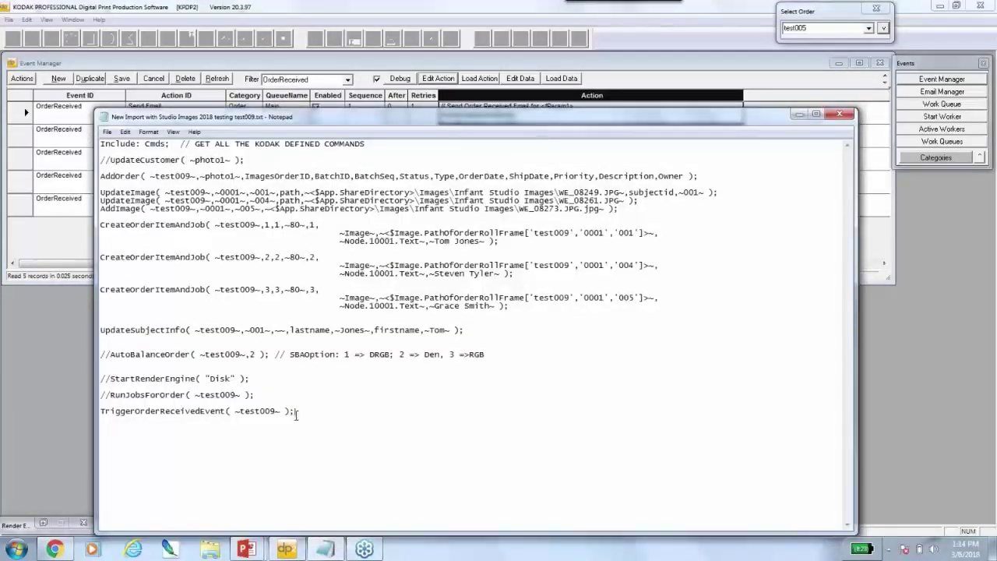
left_click_drag(296, 414, 98, 411)
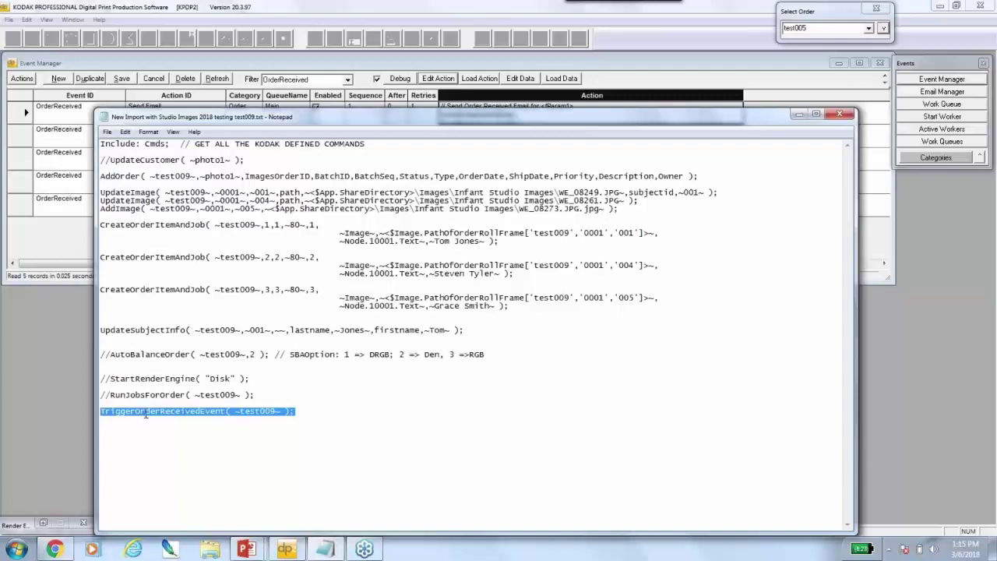
key("Left")
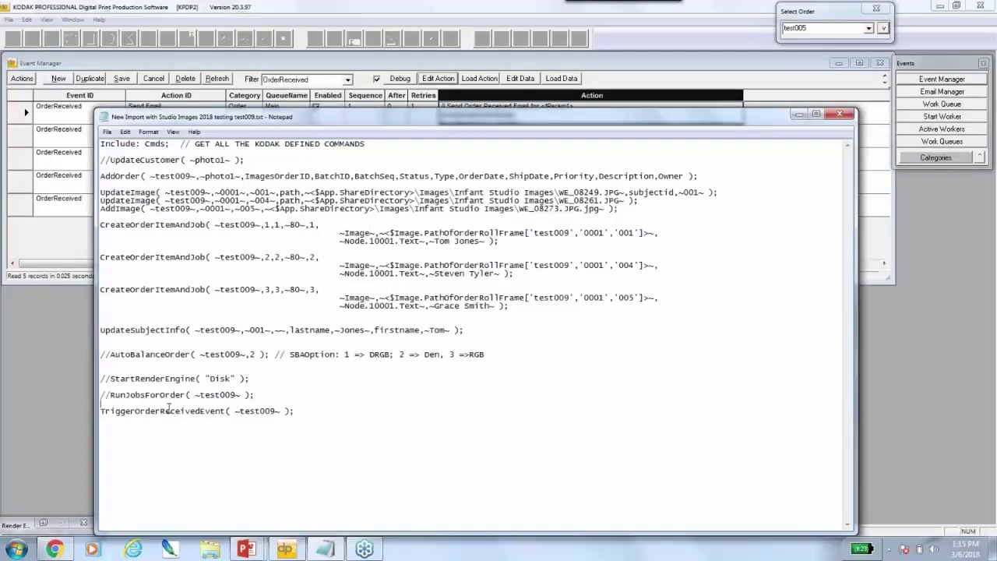
left_click_drag(100, 412, 310, 411)
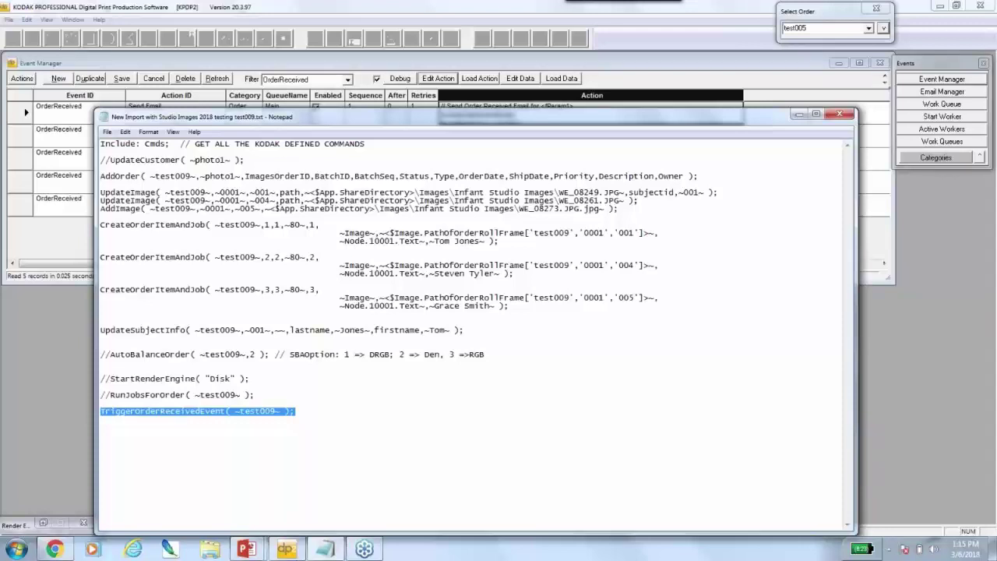
left_click(37, 127)
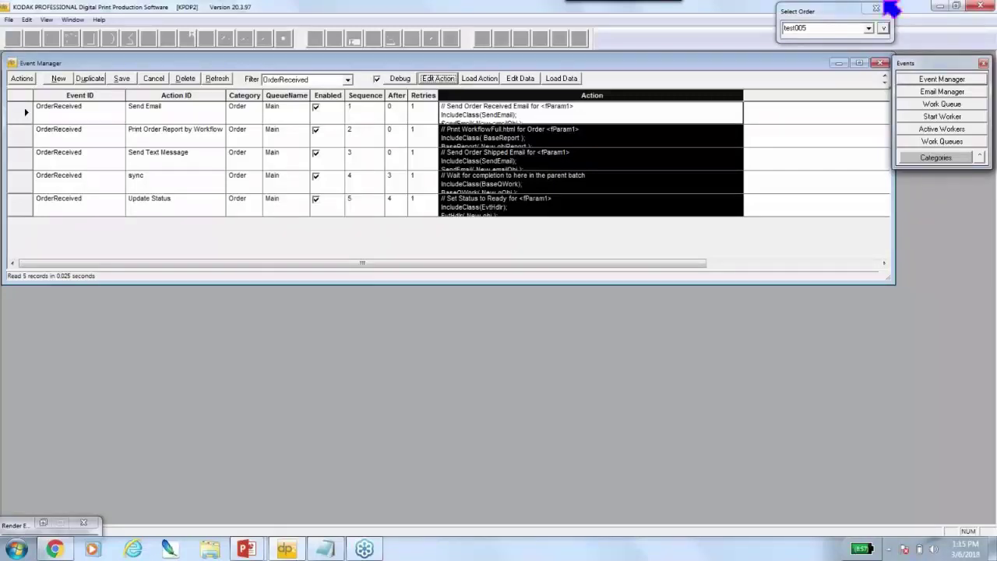
Step: Open the order data for the chosen order and view the order events that can be triggered for it
left_click(884, 28)
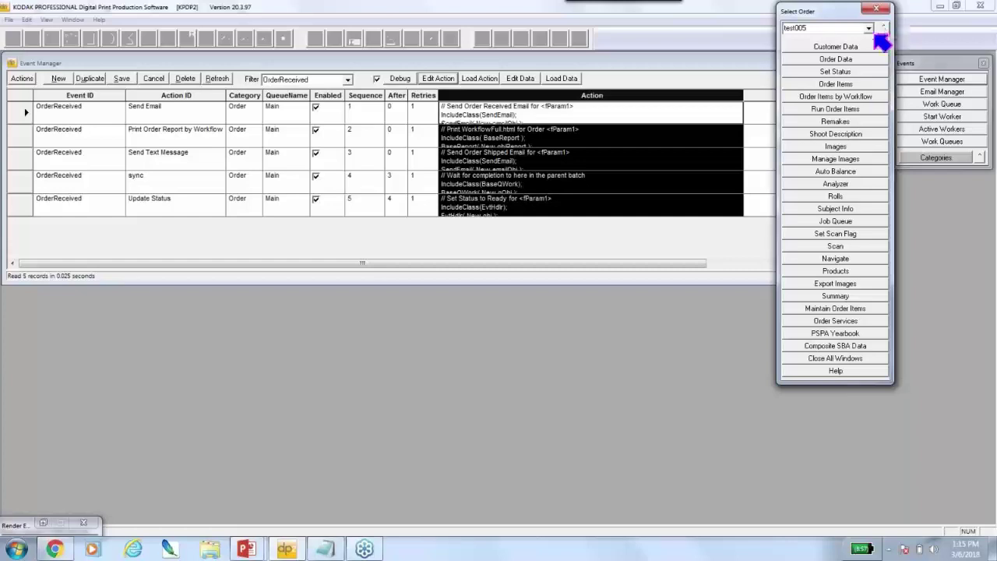
left_click(824, 60)
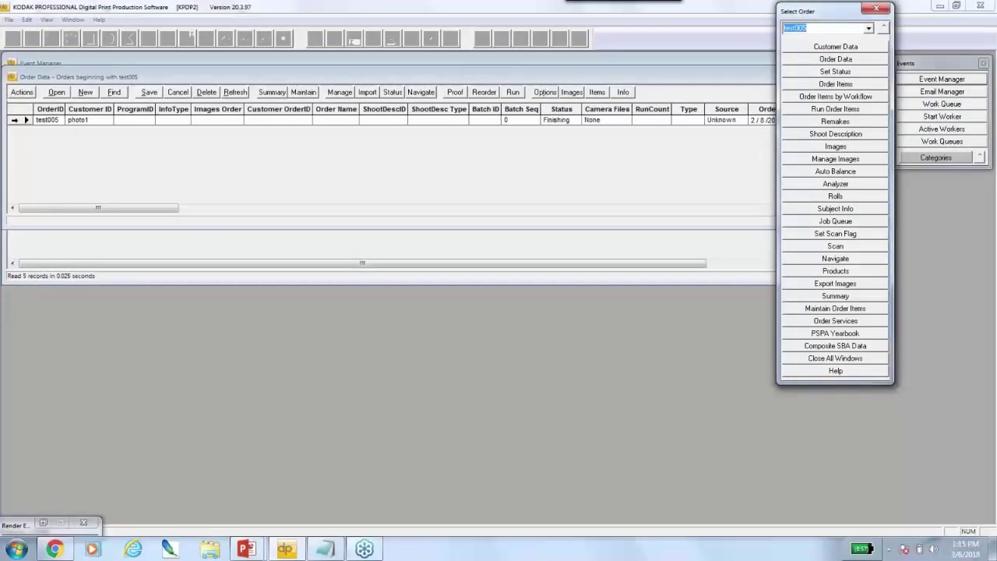
right_click(16, 119)
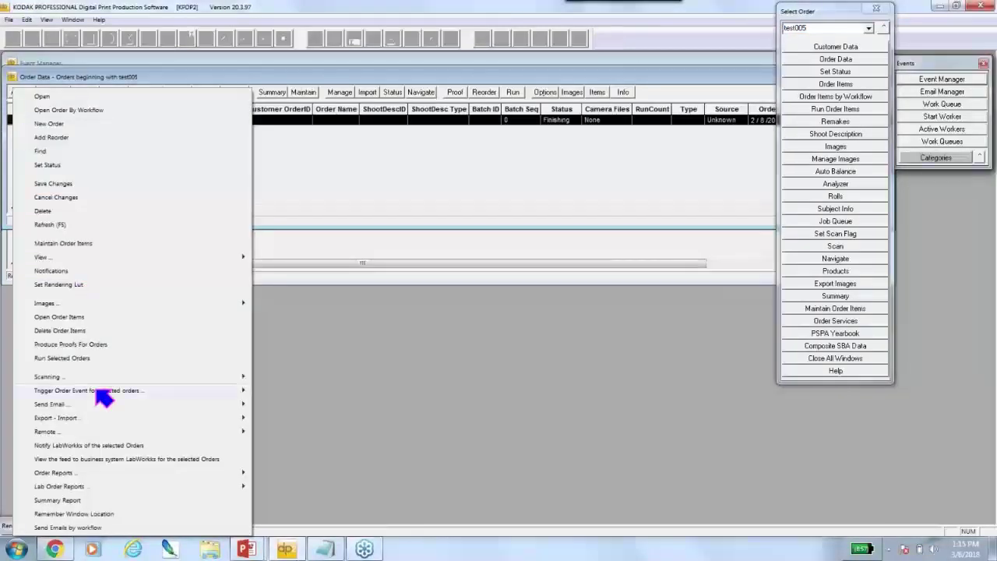
mouse_move(101, 400)
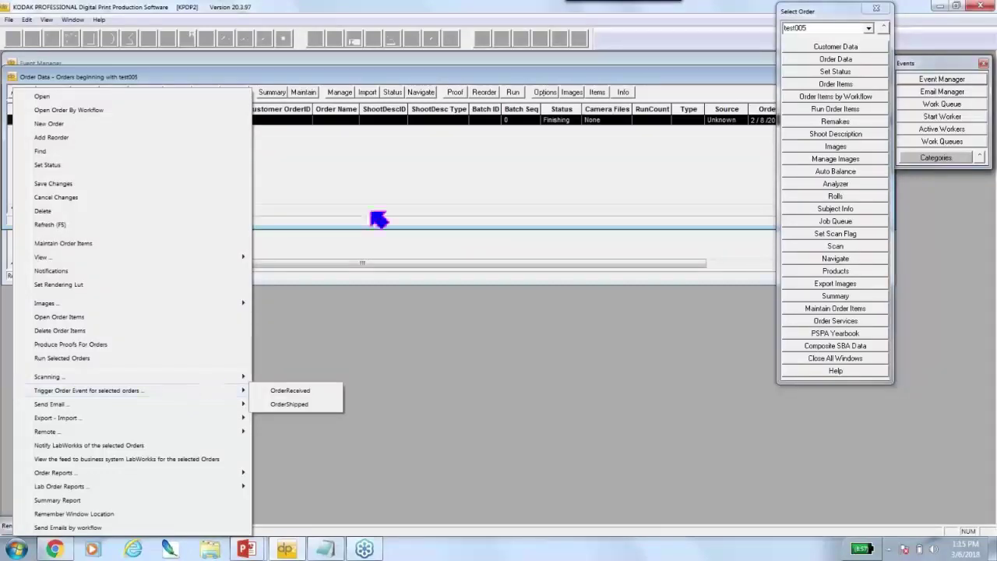
Step: Leave the event choices, return to the Event Manager, and highlight the Category column of the OrderReceived actions
left_click(345, 242)
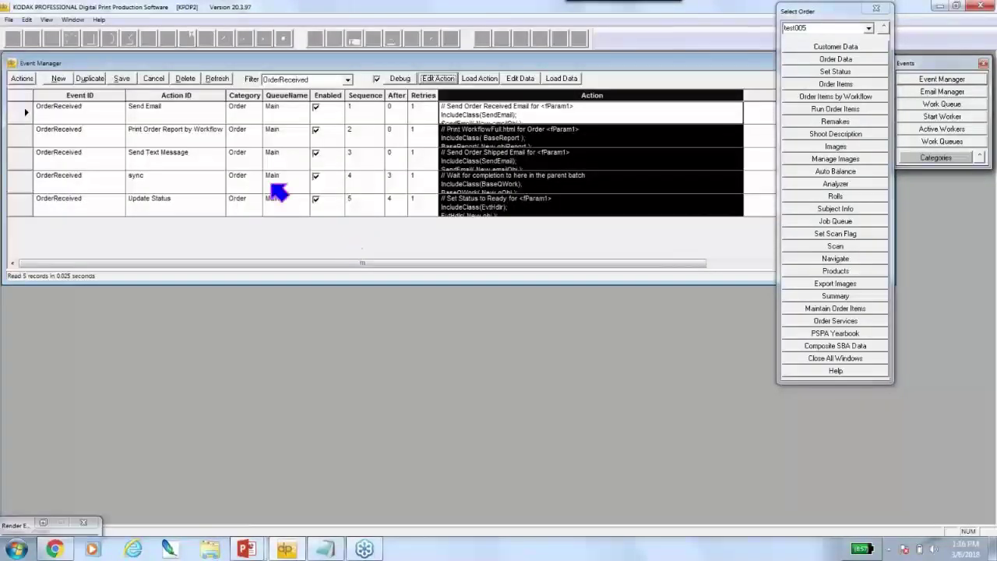
left_click(23, 104)
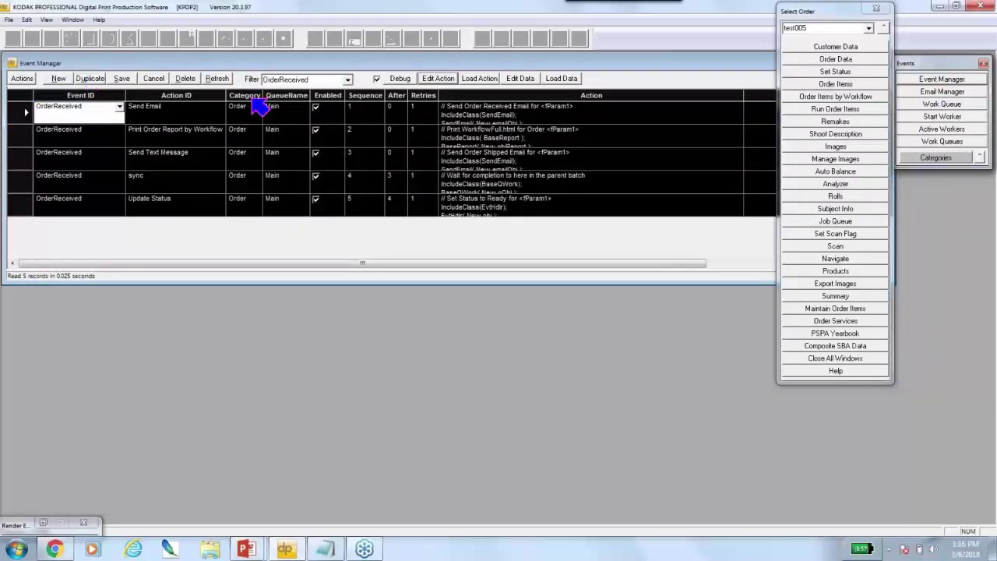
left_click(251, 98)
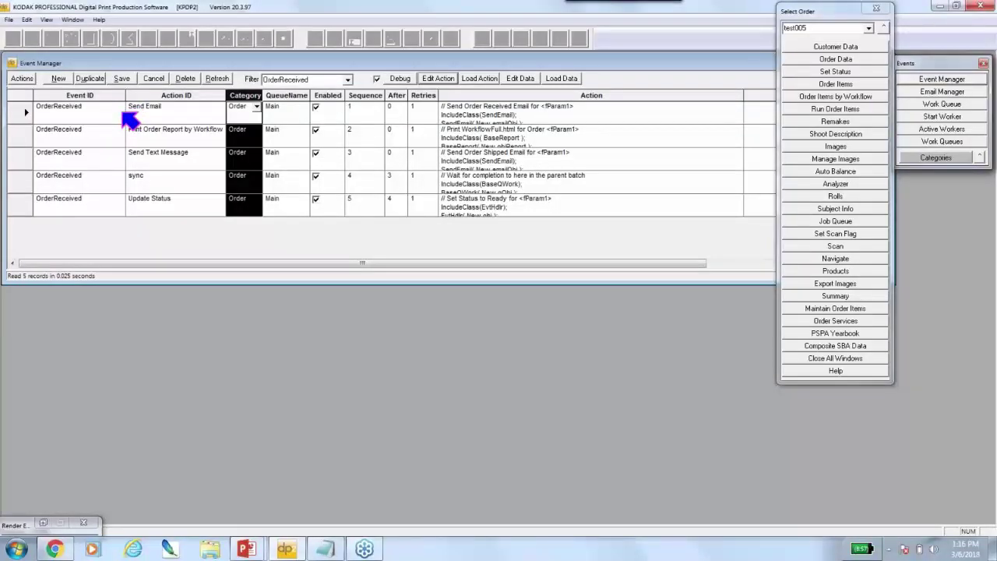
Step: Trigger the OrderReceived event for the test order in the order data, and close the order data window
left_click(851, 67)
left_click(20, 120)
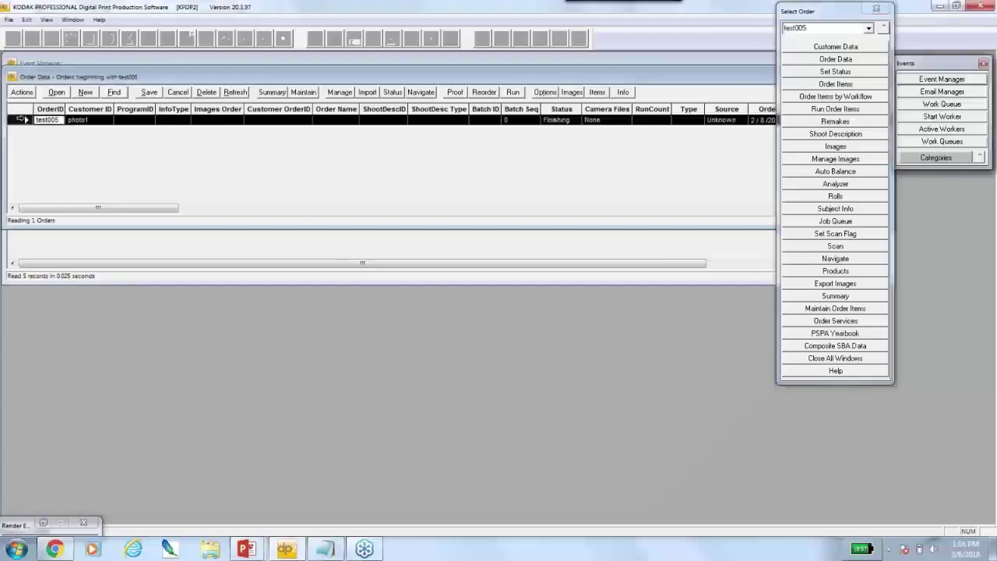
right_click(18, 120)
mouse_move(91, 393)
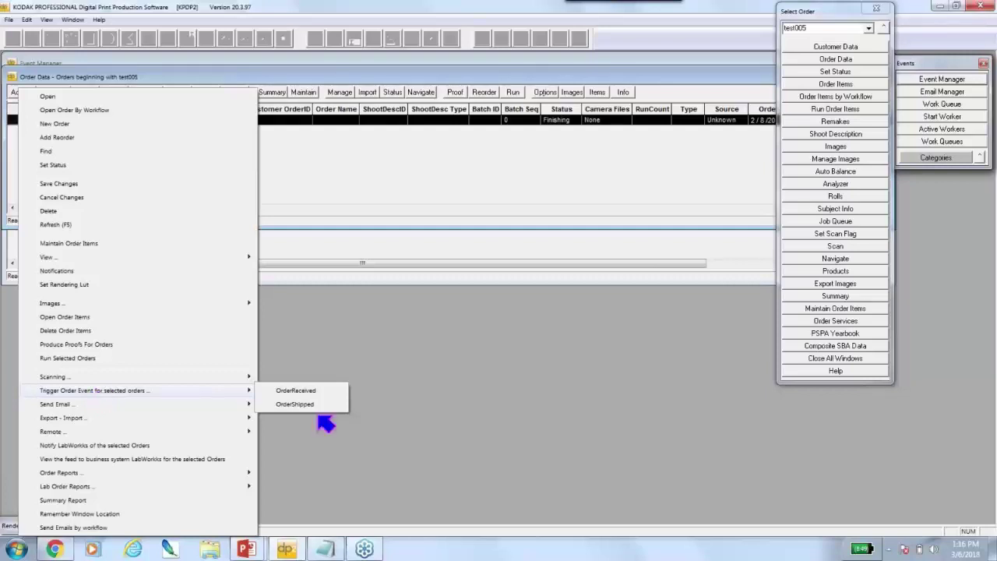
left_click(322, 392)
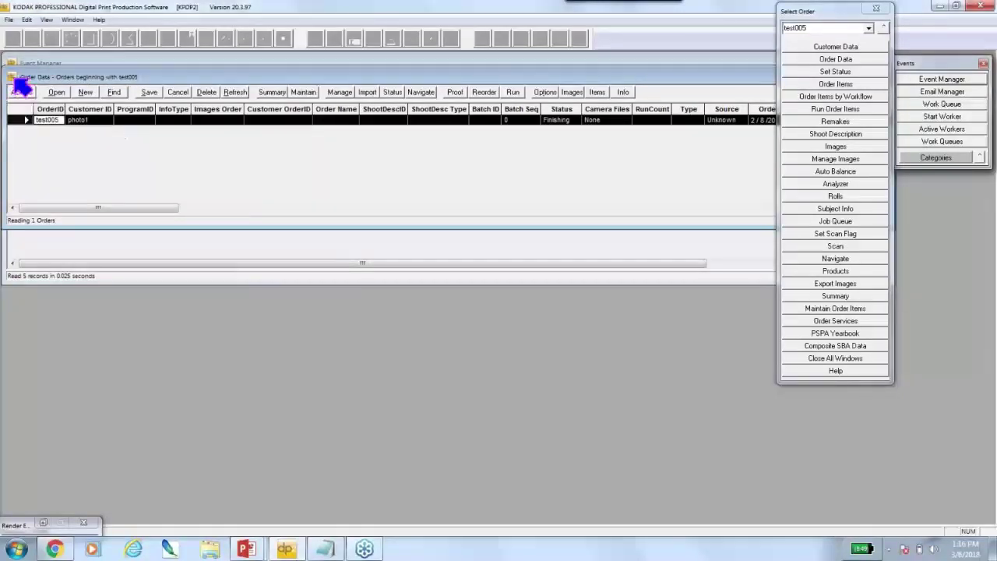
left_click(21, 90)
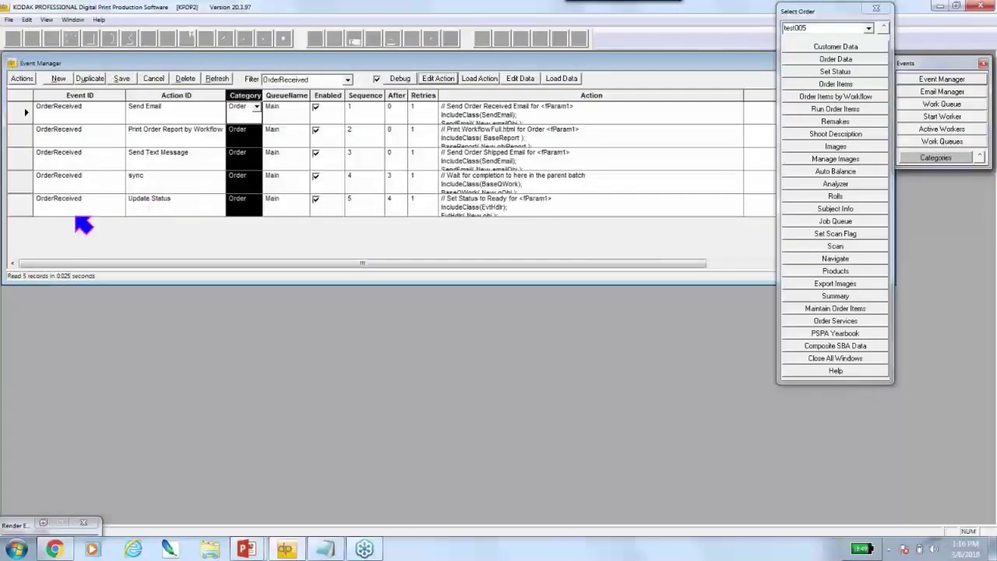
Step: Shrink the Event Manager rows to about two lines each and collapse the Select Order options
left_click_drag(24, 215, 26, 210)
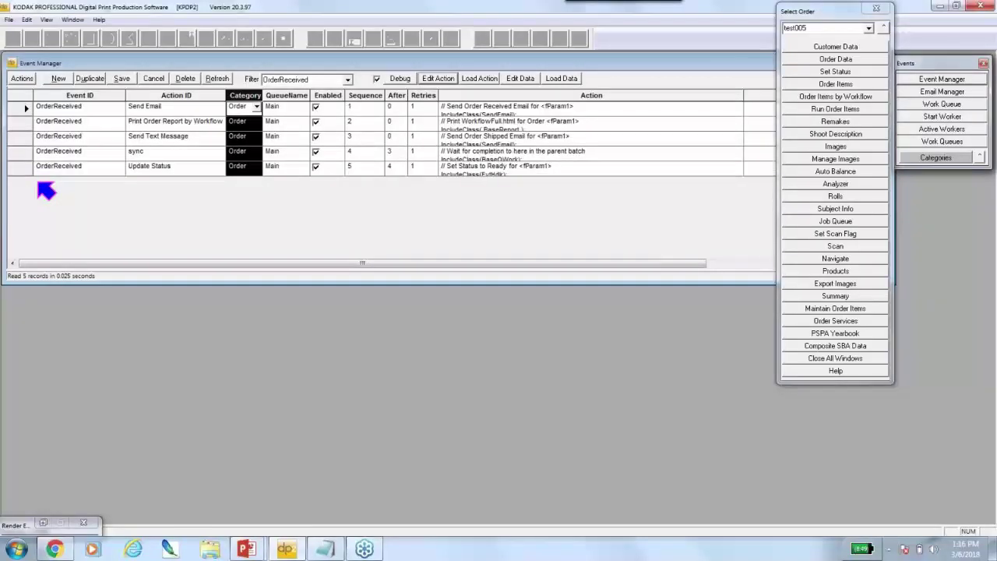
left_click(884, 28)
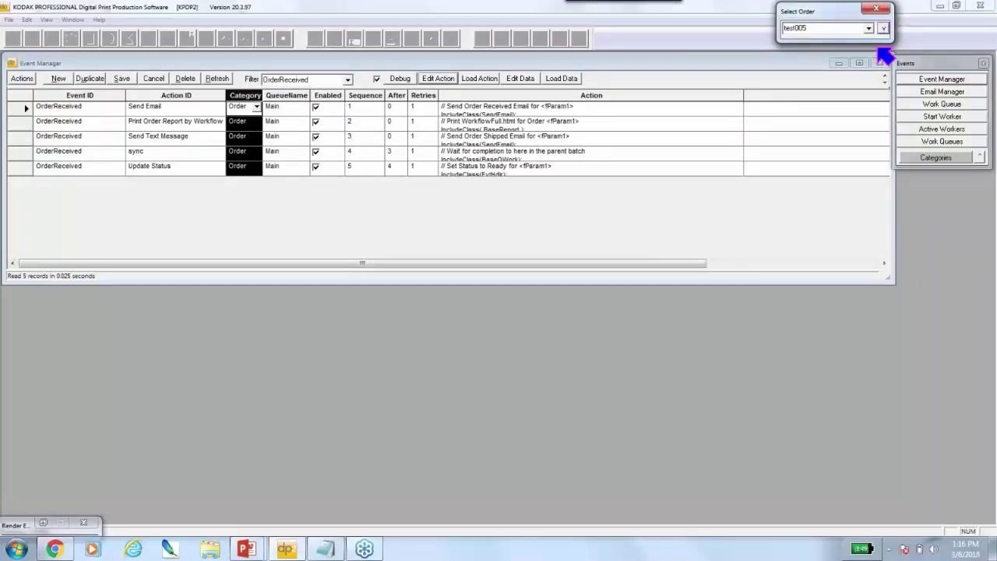
Step: Open the remote work list of the Main work queue and place it below the Event Manager's action rows
left_click(946, 149)
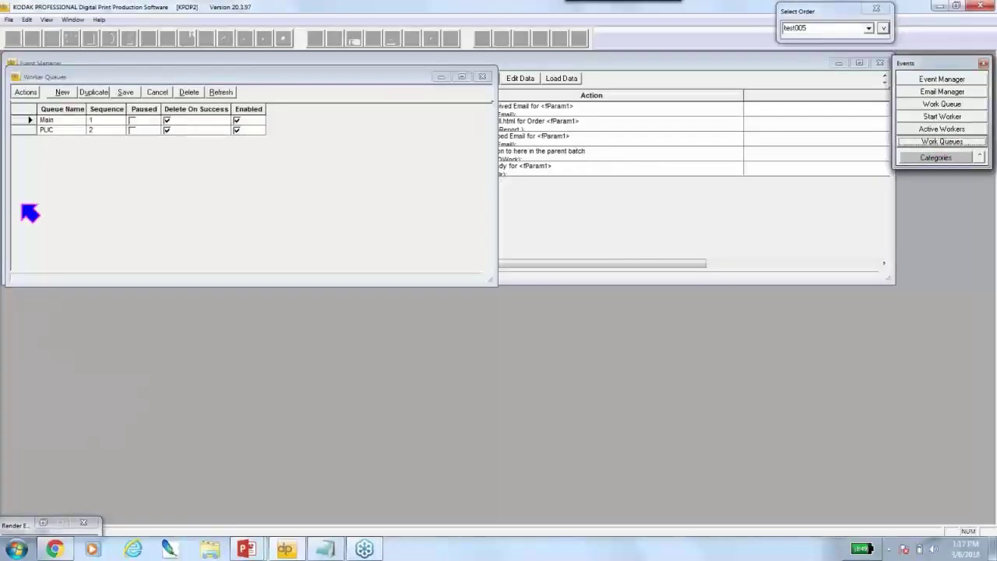
double_click(23, 120)
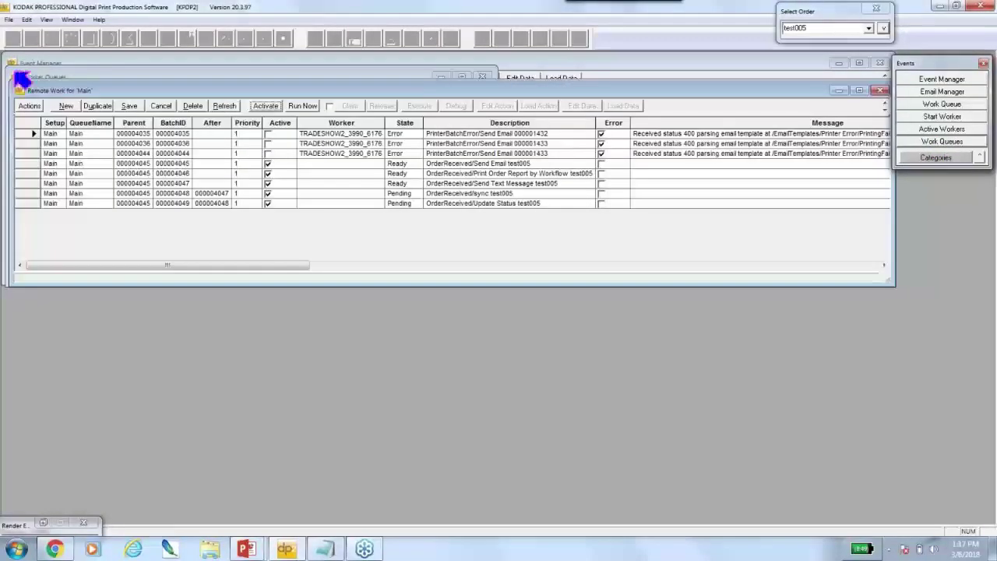
left_click_drag(234, 89, 240, 198)
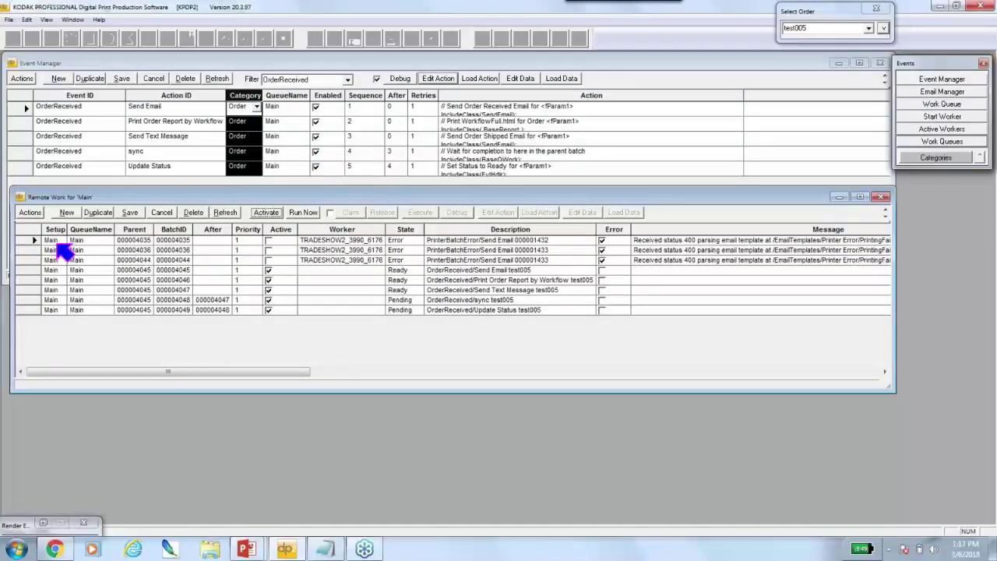
Step: Delete the three failed PrinterBatchError/Send Email entries from the Main queue's work list
left_click_drag(58, 244, 69, 262)
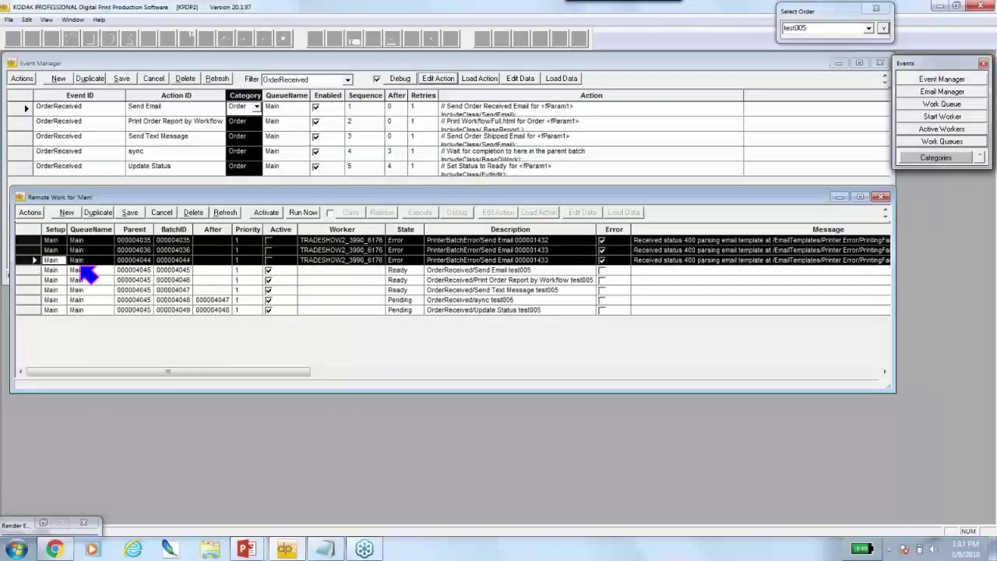
key("Delete")
left_click(530, 302)
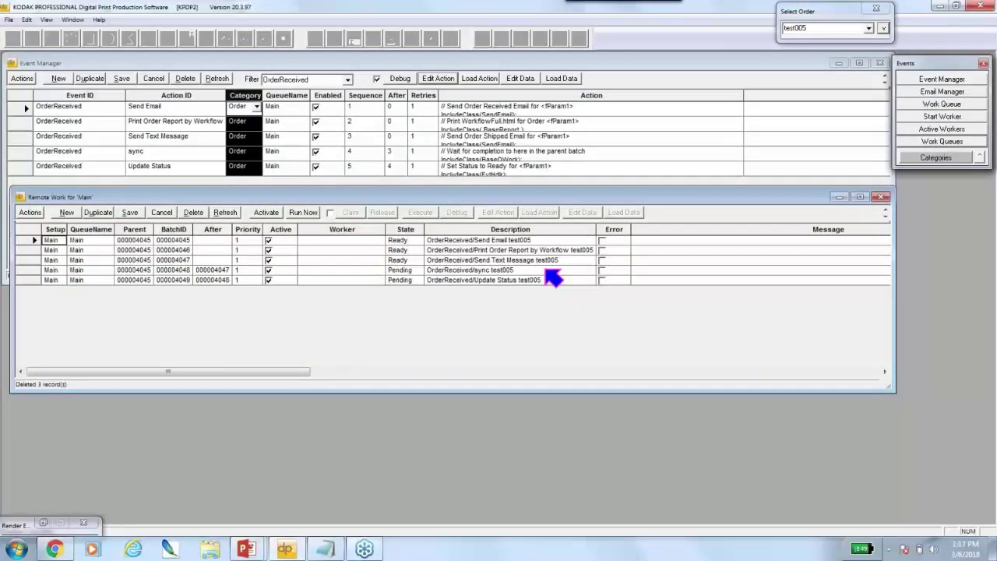
Step: Highlight all queued OrderReceived entries, and single out the pending sync and Update Status entries one after the other
left_click(24, 239)
left_click(24, 280, "shift")
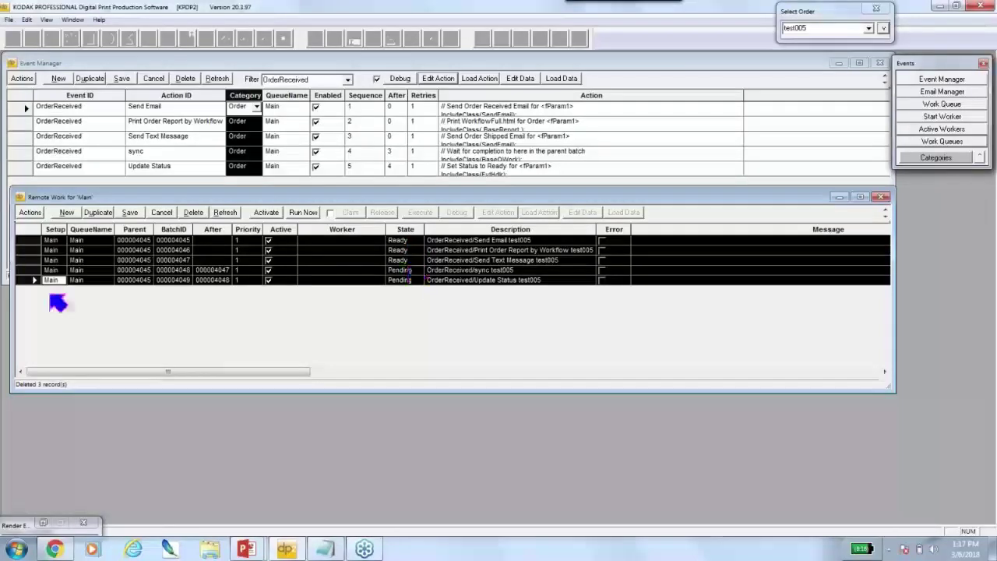
left_click(28, 272)
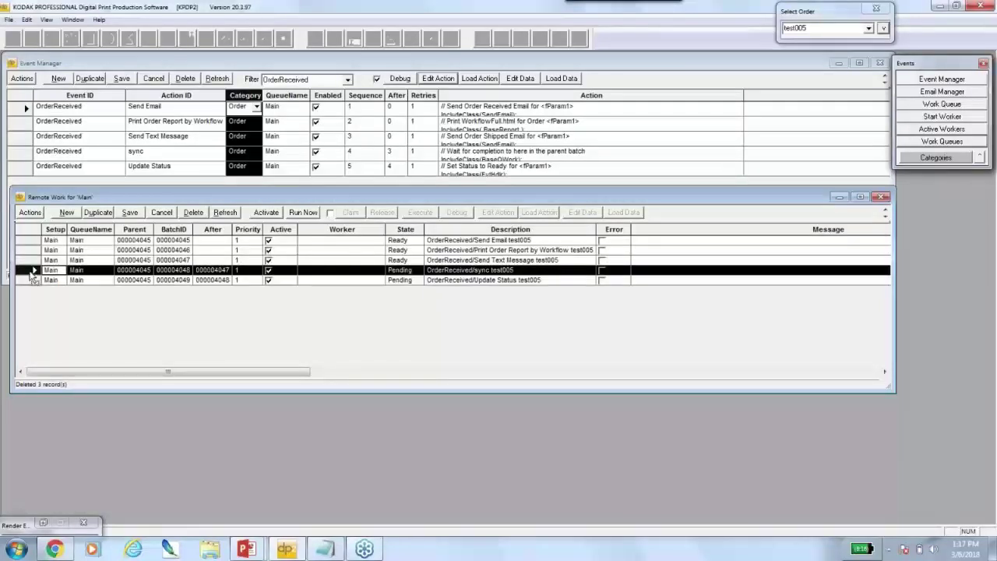
left_click(31, 280)
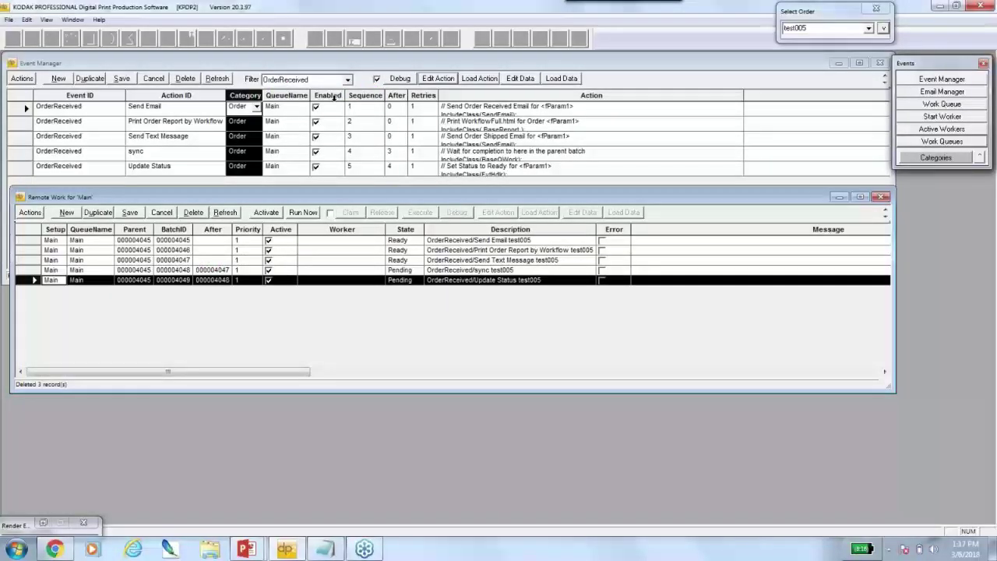
Step: Compare the Event Manager's Sequence and After columns with the Parent, BatchID and After columns of the queued work by highlighting them
left_click_drag(364, 95, 386, 95)
left_click(310, 305)
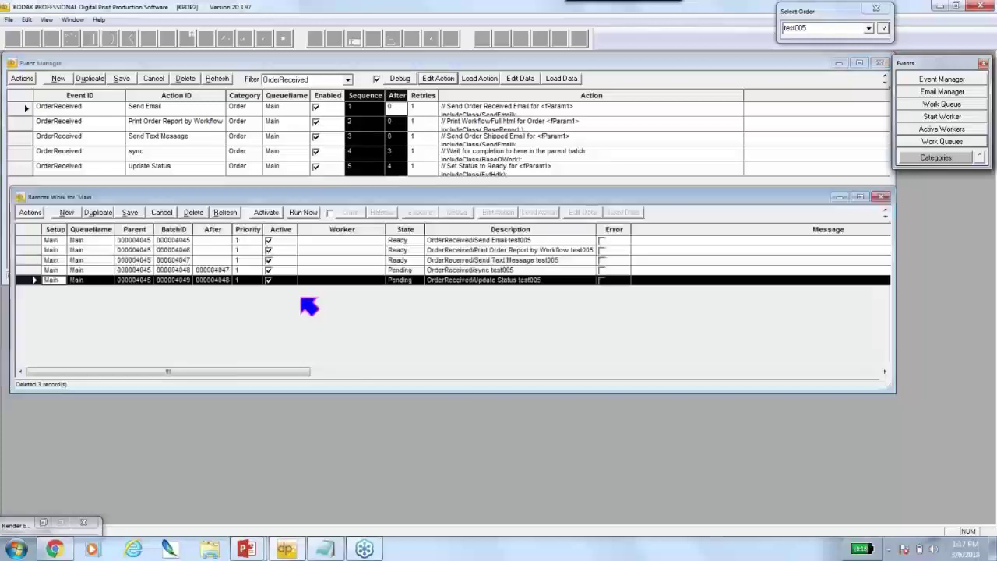
left_click(185, 229)
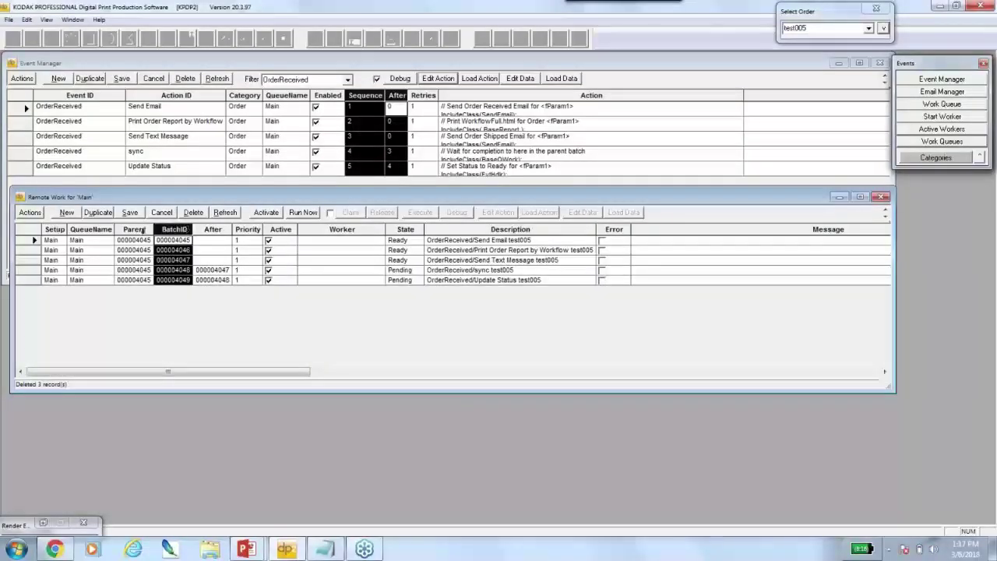
left_click_drag(143, 229, 214, 229)
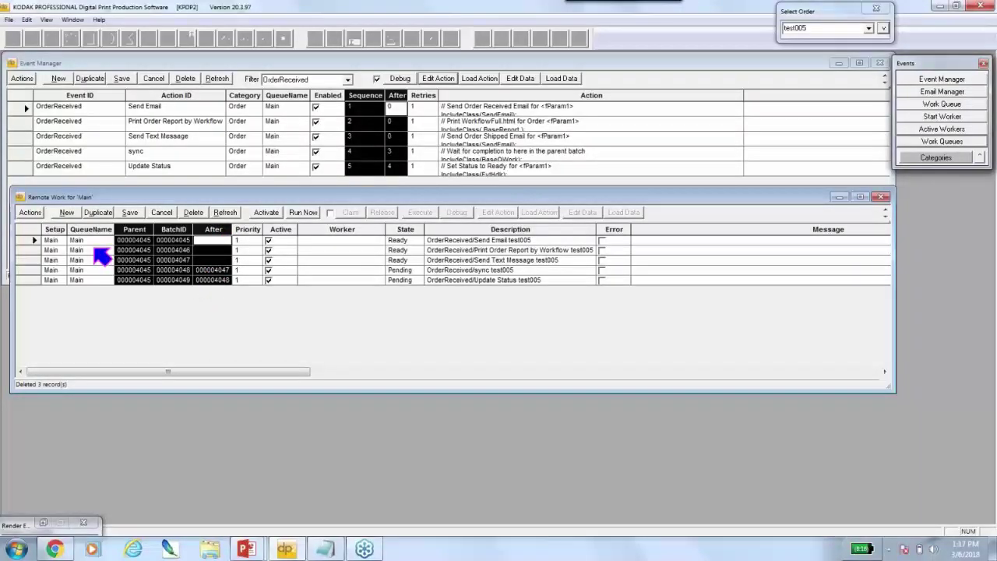
Step: Start a worker and position its window just below the queued entries, dismissing the work search criteria without searching
left_click(944, 104)
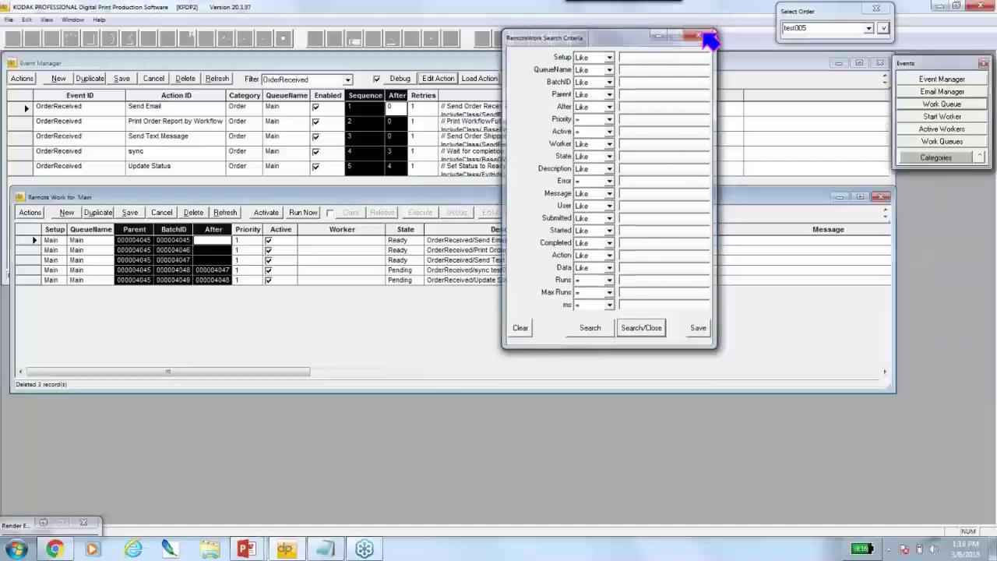
left_click(707, 32)
left_click(952, 116)
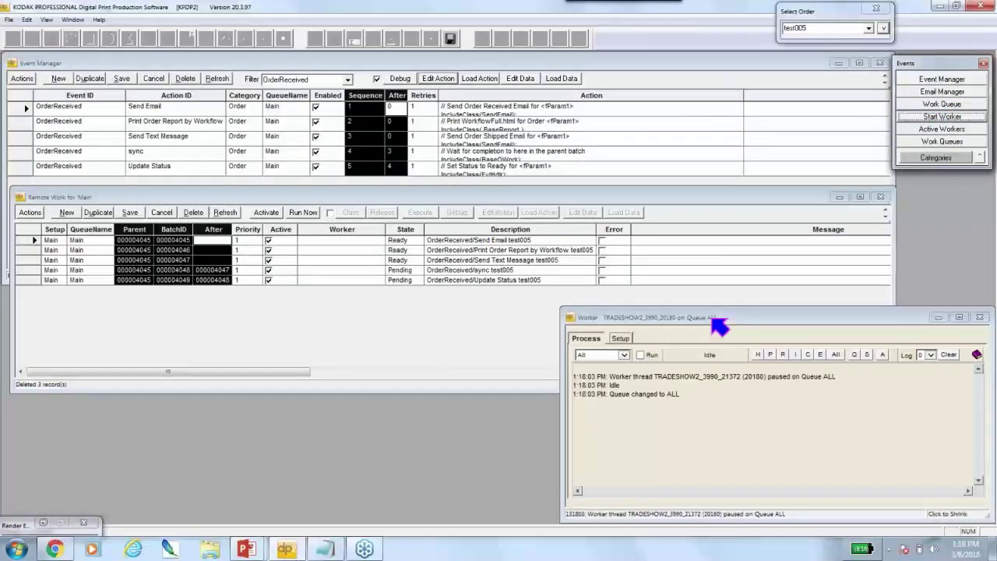
left_click_drag(736, 318, 511, 316)
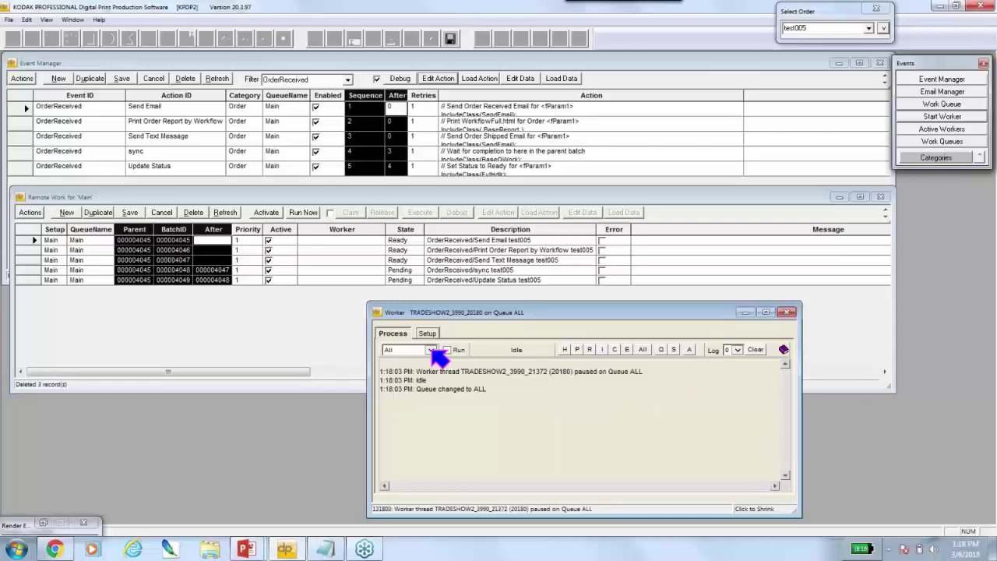
Step: Set the worker's logging level to 3 and run the worker on all queues
left_click(737, 350)
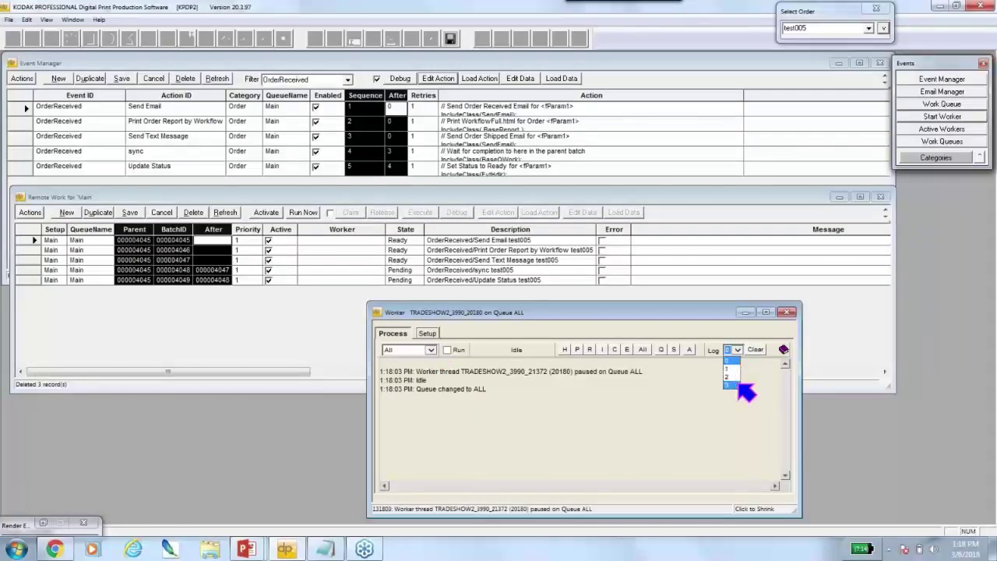
left_click(729, 385)
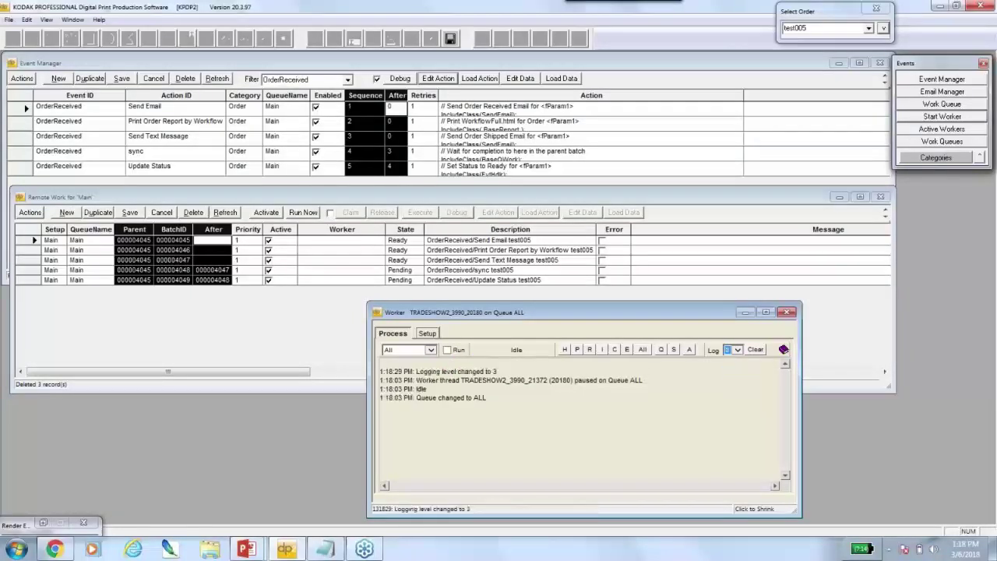
left_click(173, 201)
left_click(457, 433)
left_click(447, 350)
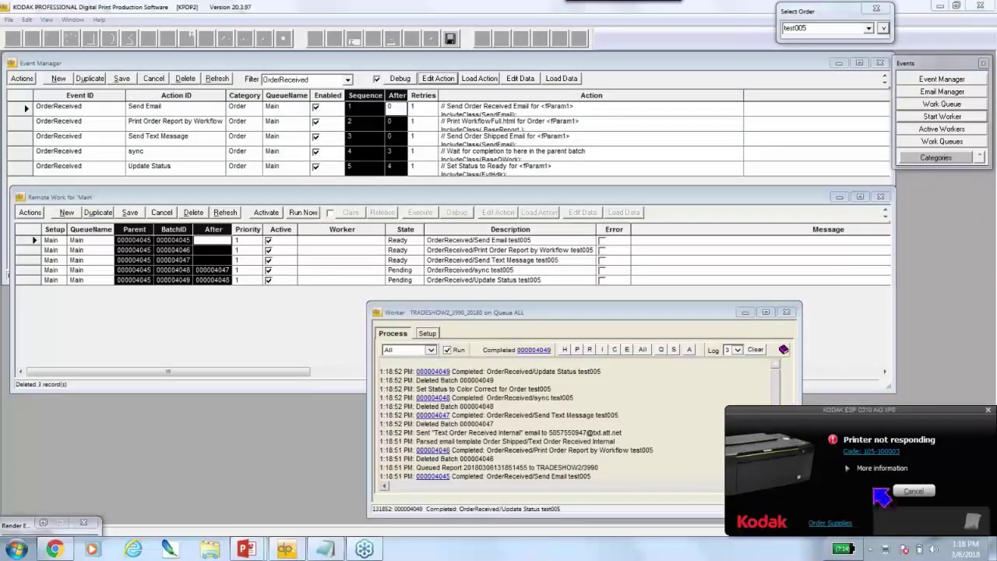
Step: Dismiss the printer notification and highlight the OrderReceived/Update Status entry in the worker log
left_click(916, 493)
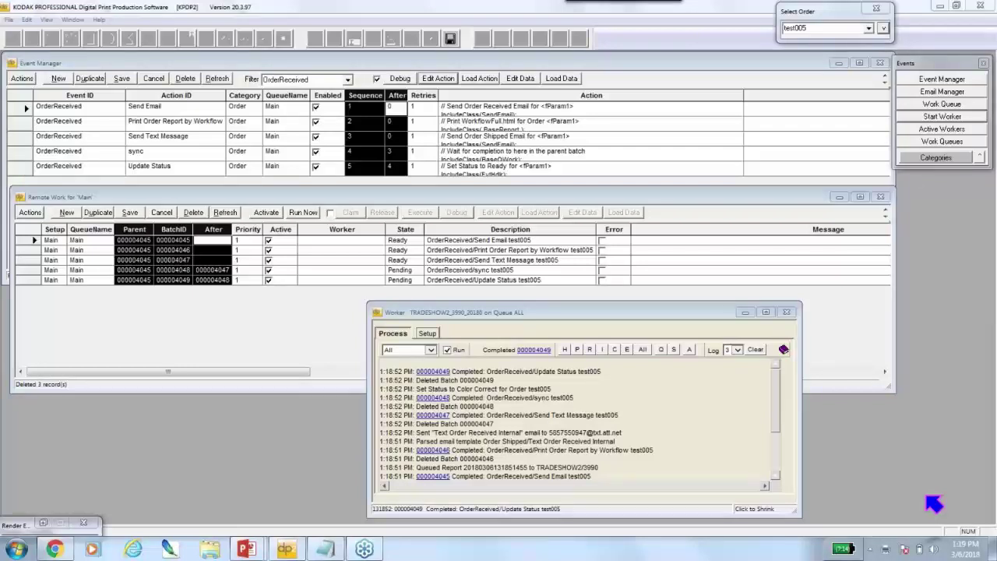
left_click_drag(488, 372, 595, 370)
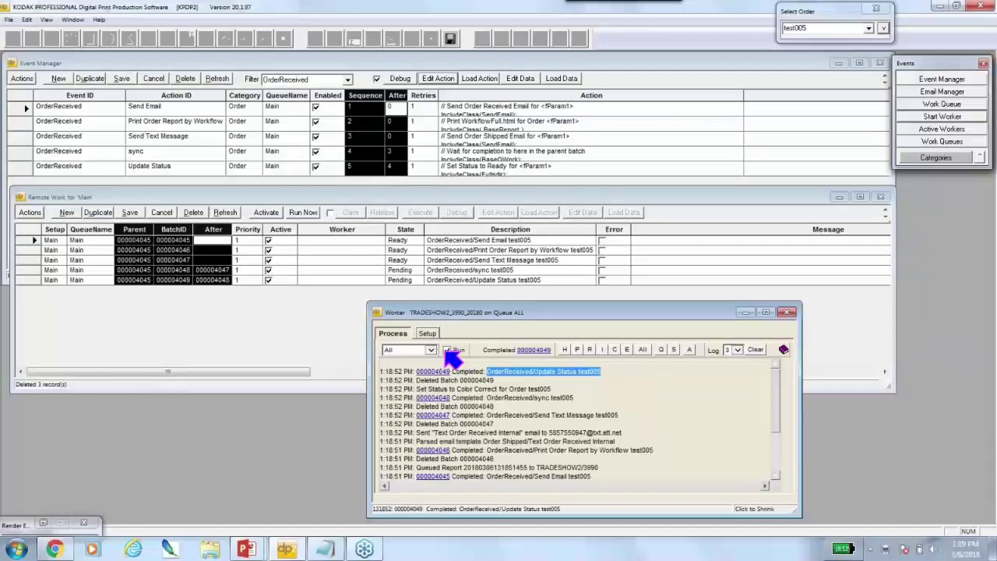
Step: Refresh the Main queue's remote work list to check for remaining entries, and close the list
left_click(82, 287)
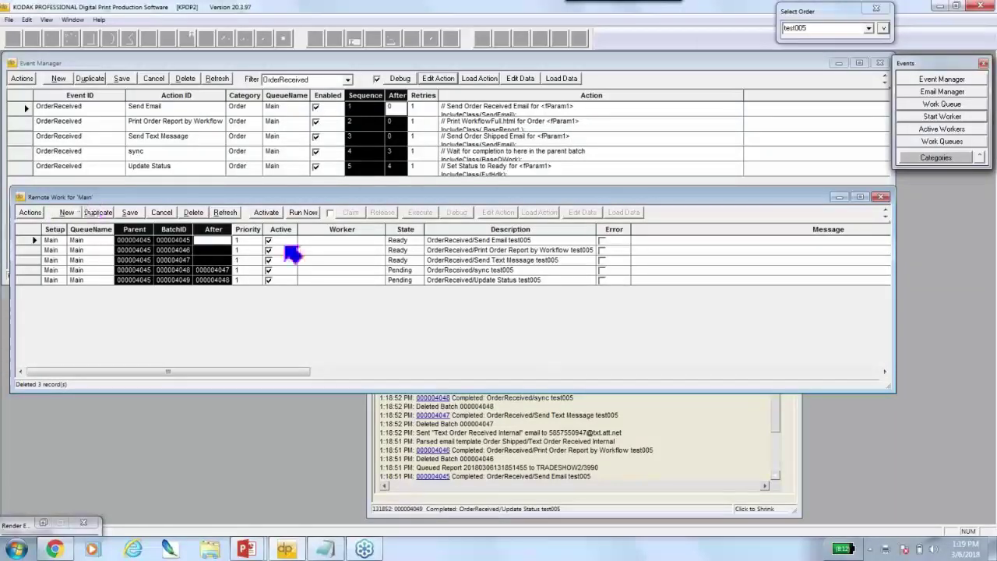
left_click(231, 216)
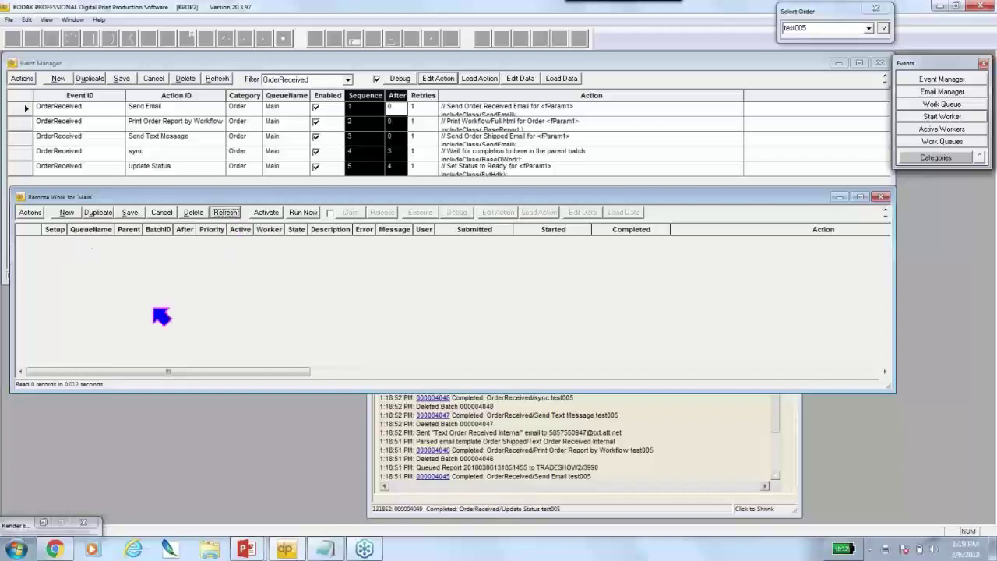
double_click(22, 198)
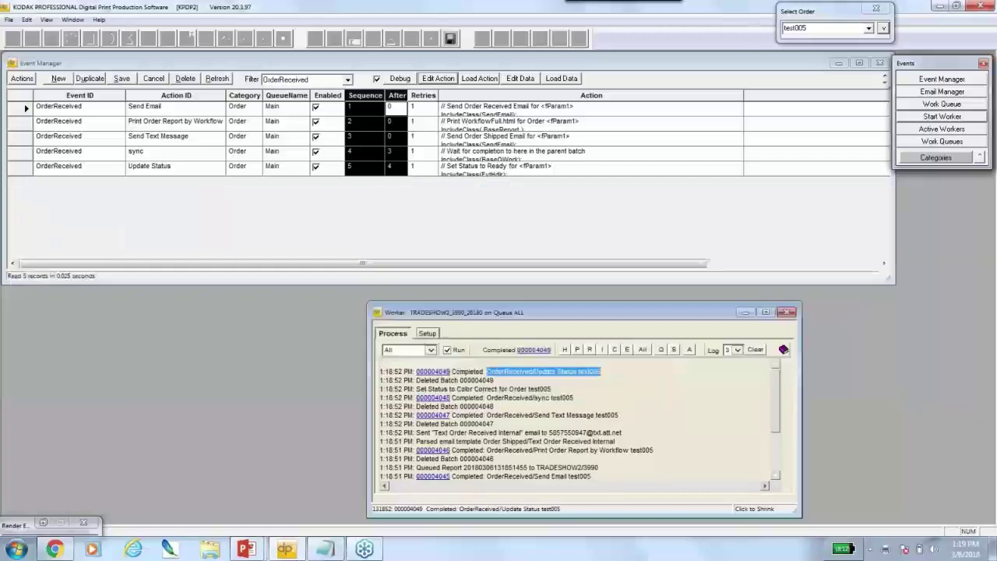
Step: Stop the worker from running and shift its window sideways, keeping it below the Event Manager
left_click(449, 350)
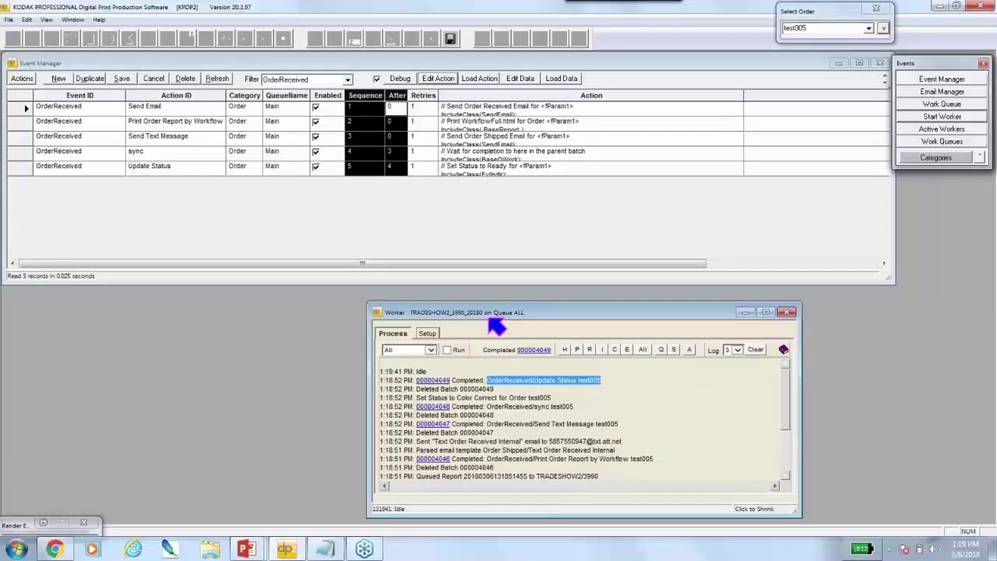
left_click_drag(494, 316, 524, 317)
left_click_drag(553, 318, 592, 320)
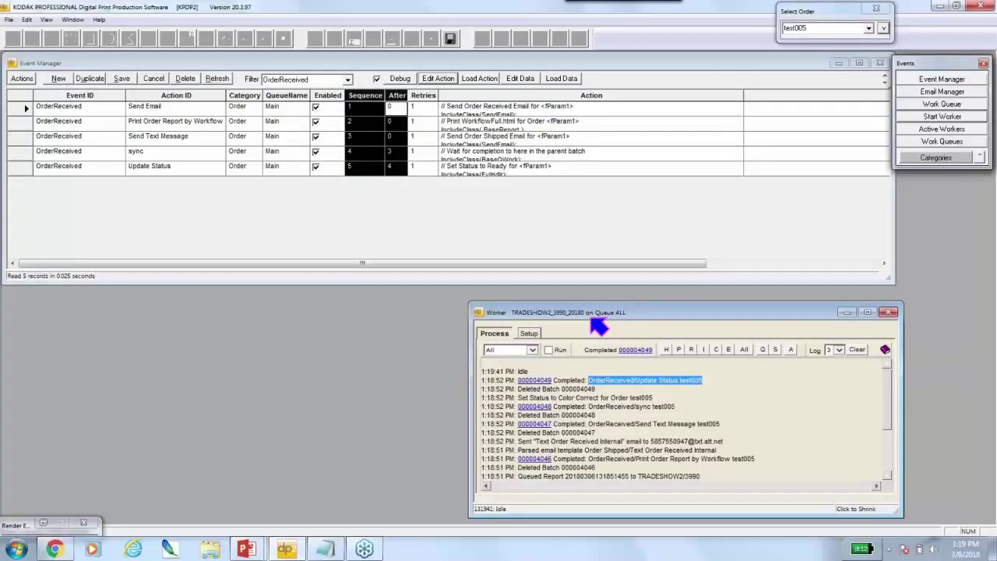
Step: Switch to Chrome, reload the Outlook mailbox, and highlight the item summary rows in the new Order Received email before returning to the Event Manager
mouse_move(62, 548)
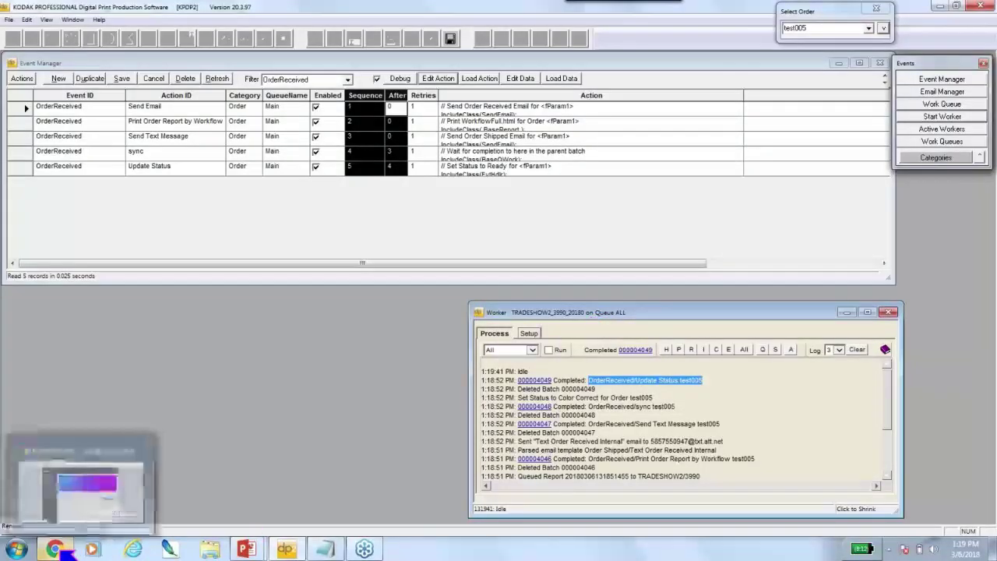
left_click(88, 487)
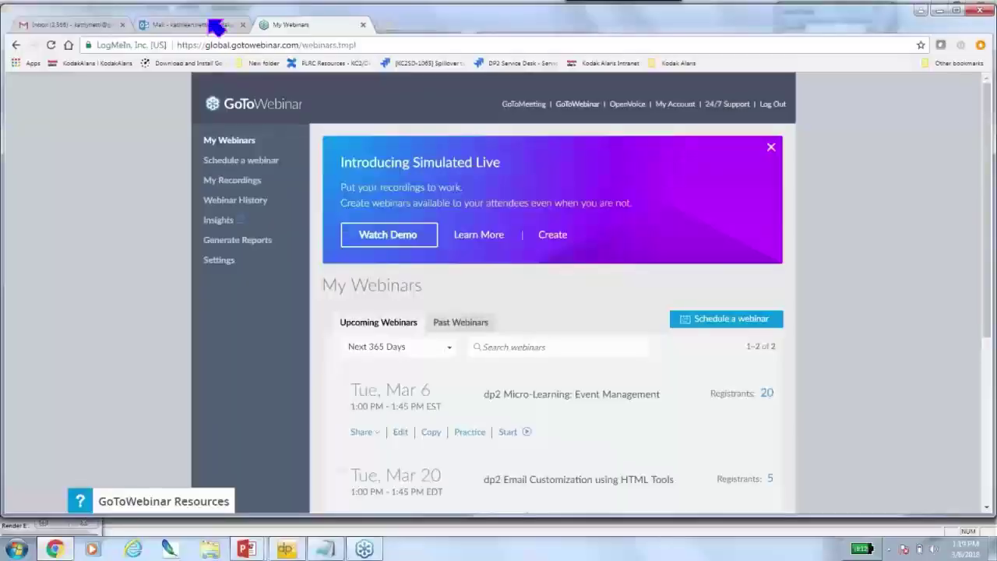
left_click(213, 26)
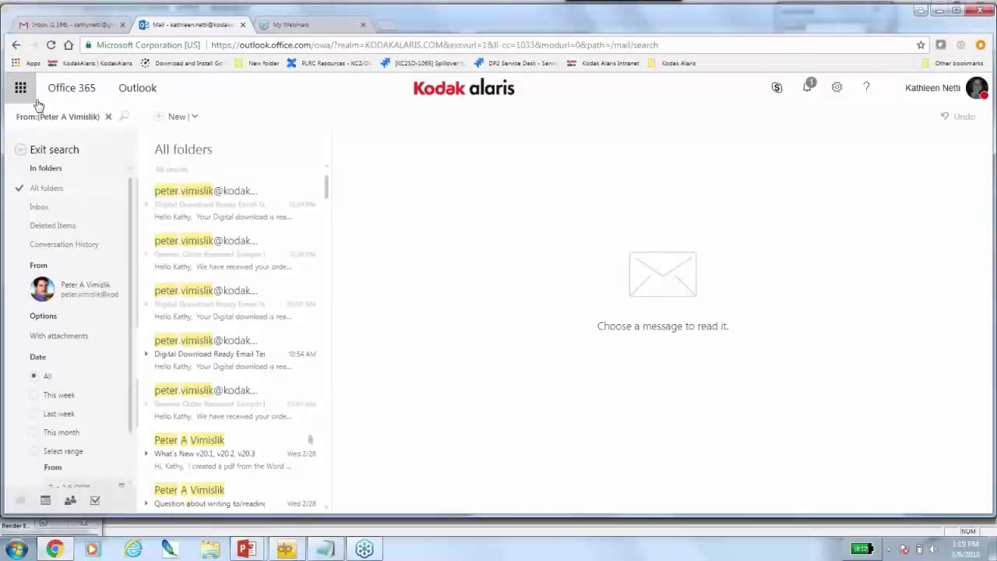
left_click(50, 44)
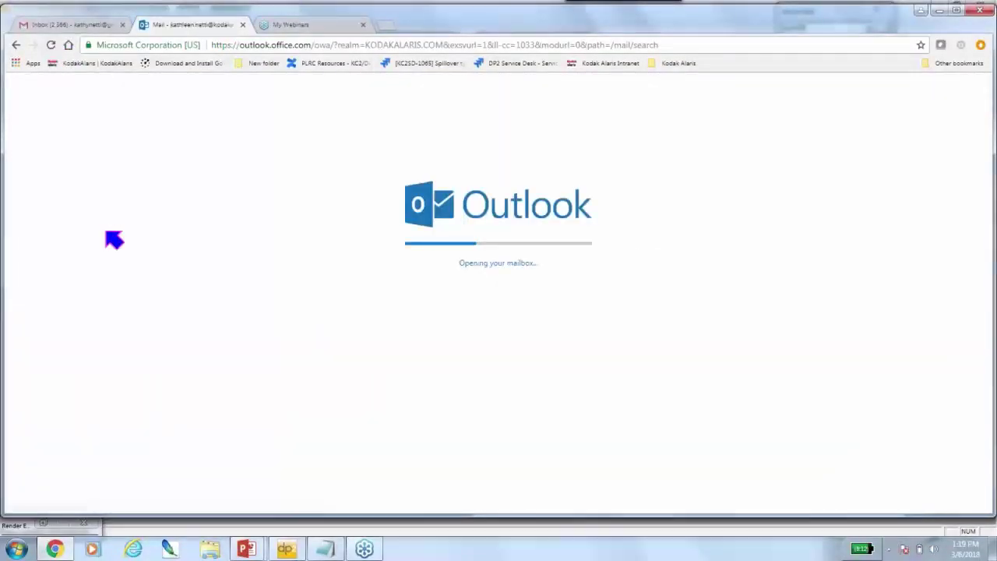
left_click(226, 220)
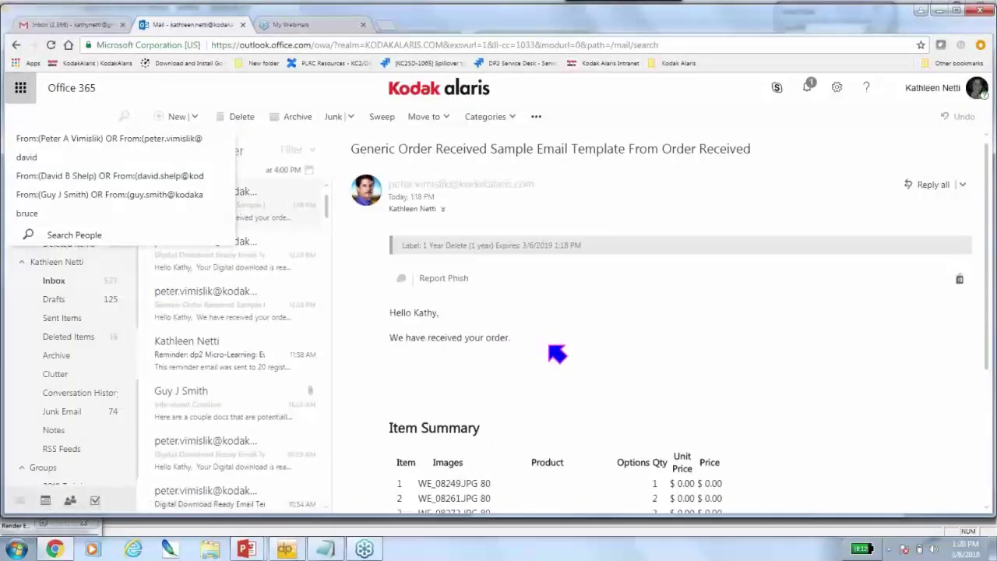
scroll(557, 355, "down", 3)
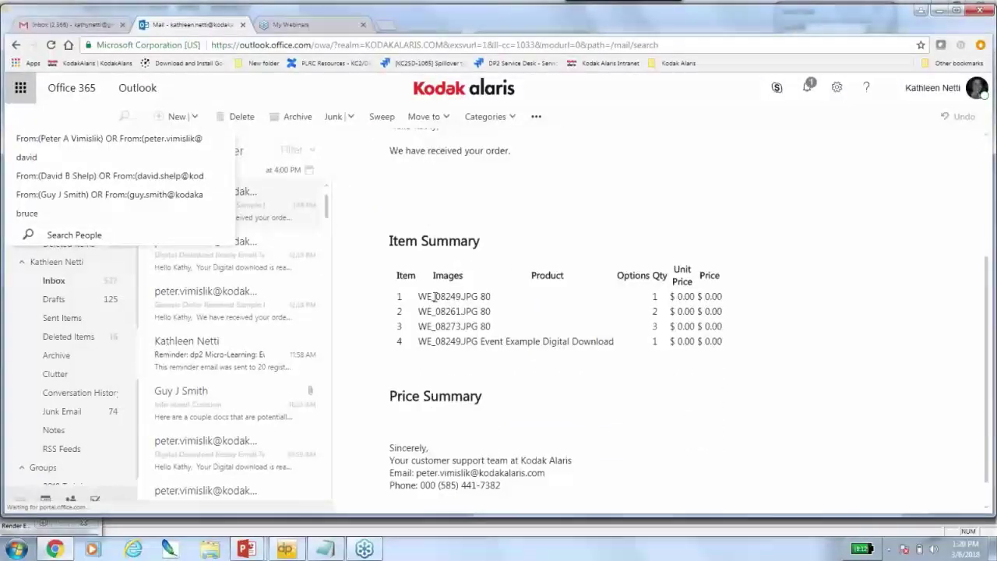
left_click_drag(420, 296, 723, 343)
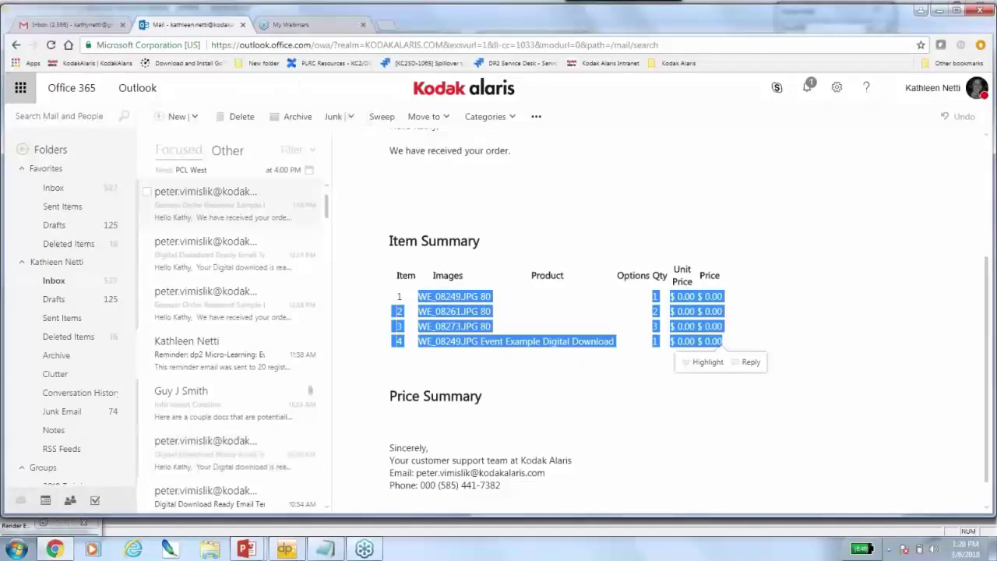
left_click(941, 14)
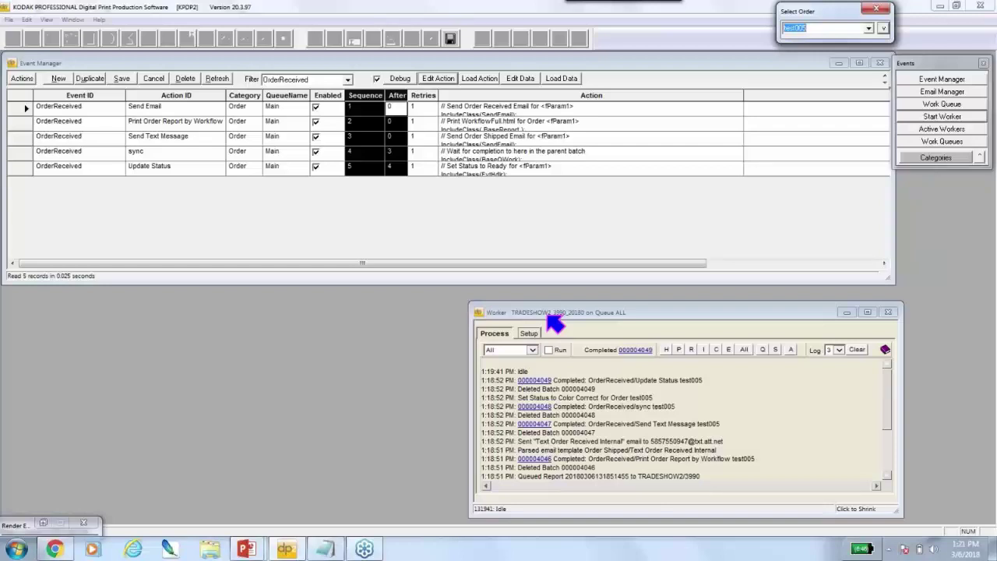
left_click(993, 226)
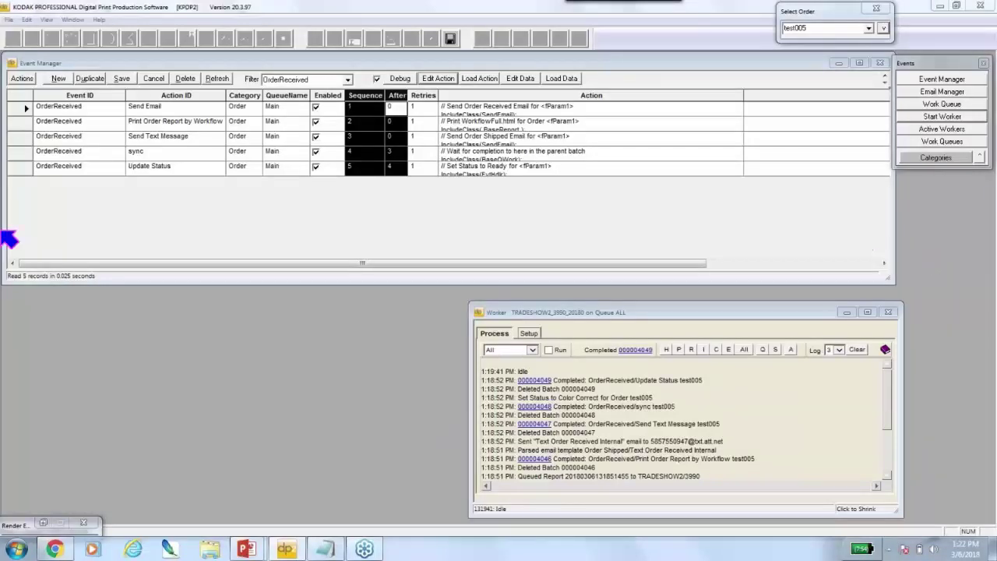
Step: Filter the Event Manager actions by the Export Image event
left_click(348, 80)
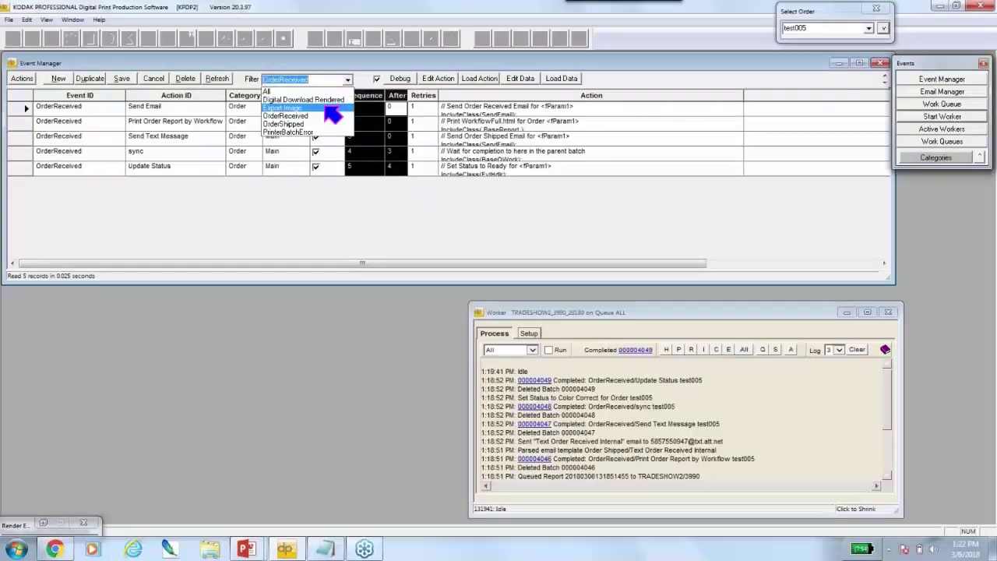
left_click(327, 108)
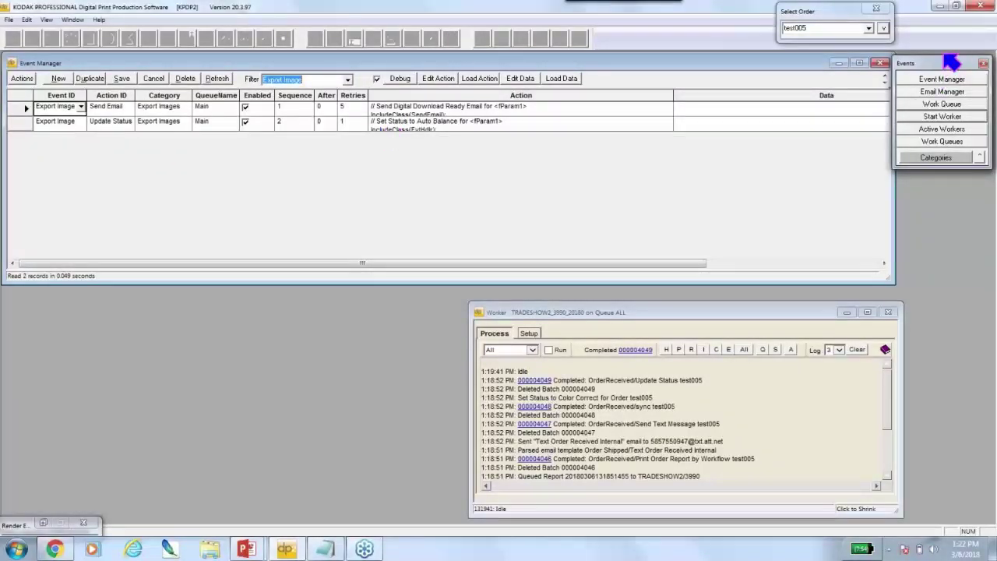
left_click(968, 40)
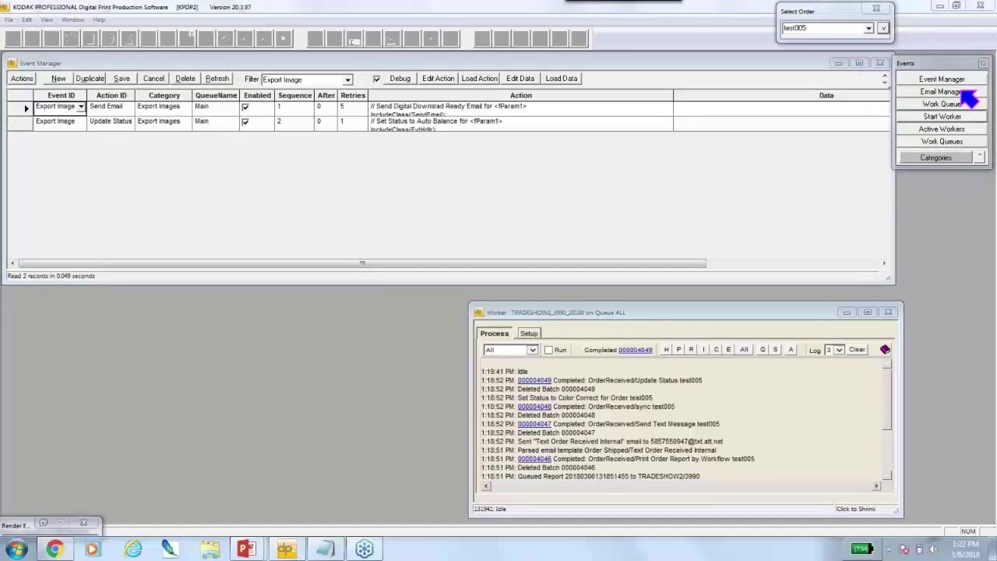
Step: Open the order data for test005, check its Status field, and close the order data window
left_click(883, 28)
left_click(871, 62)
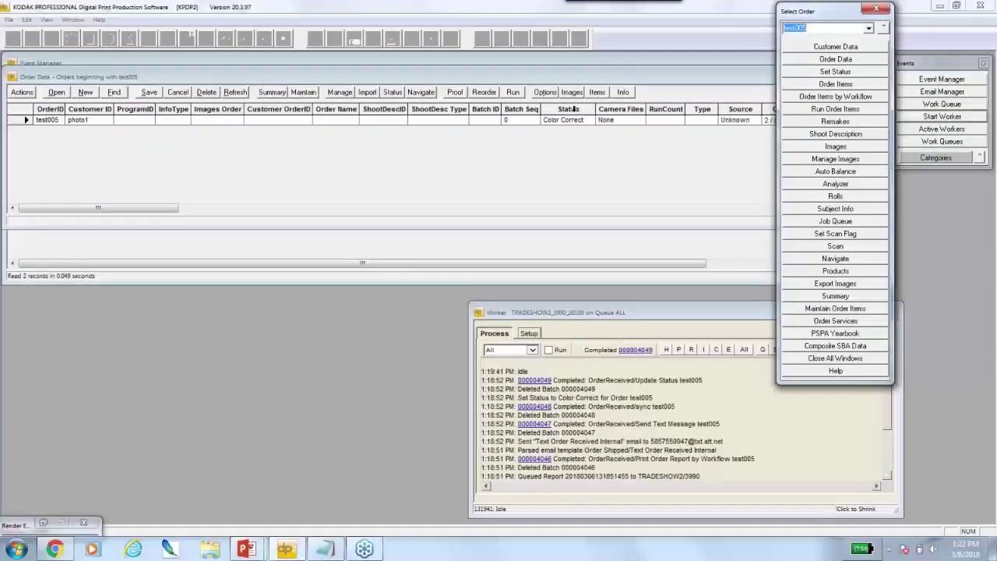
left_click(577, 120)
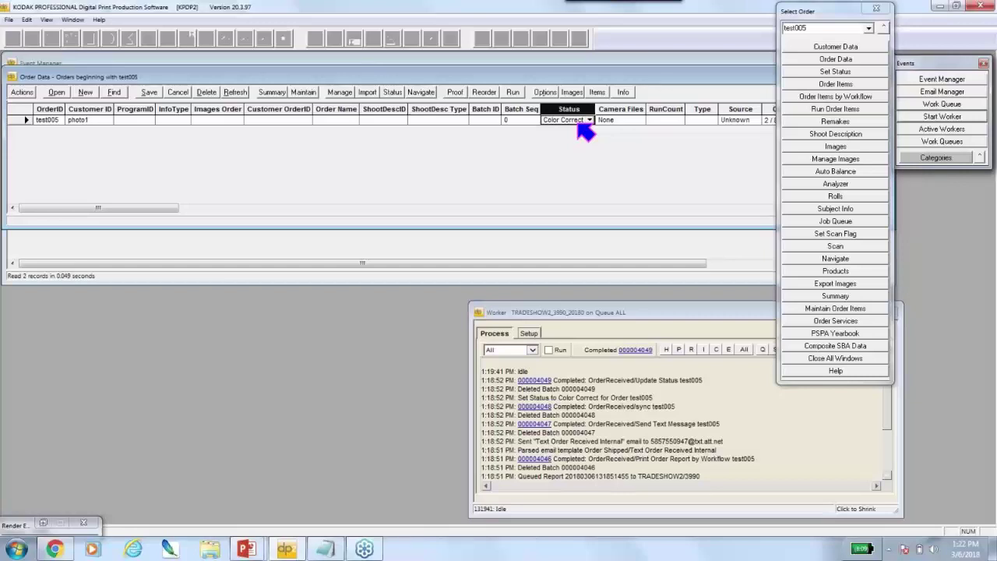
double_click(13, 78)
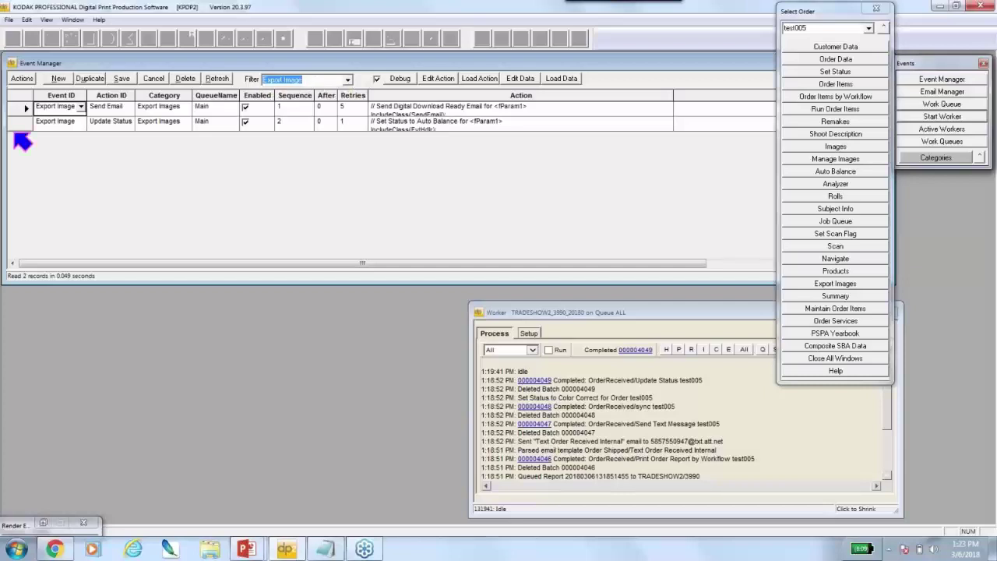
Step: Review the two Export Image actions by highlighting their rows and the Action ID, Action, Category and QueueName columns
left_click_drag(23, 107, 23, 123)
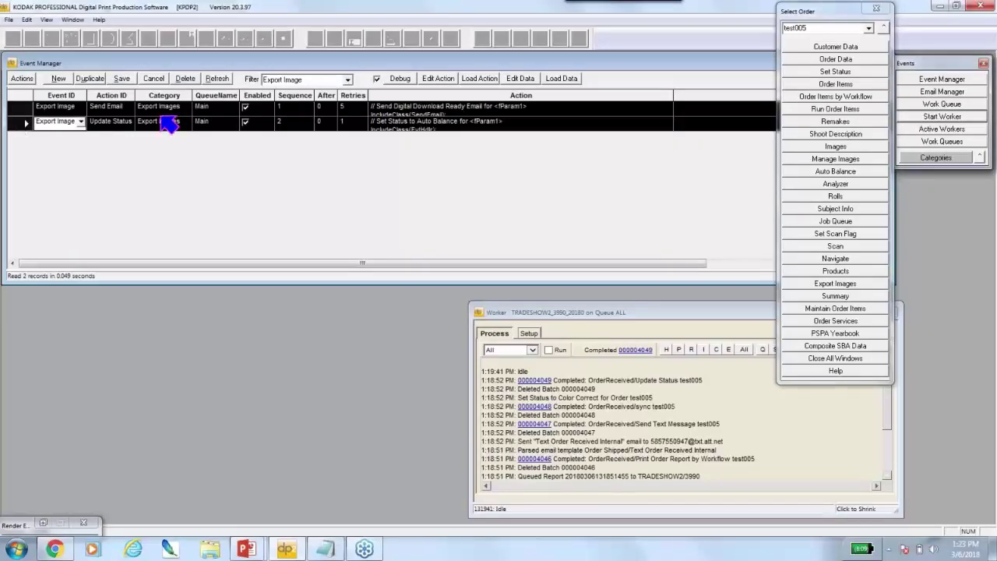
left_click(129, 111)
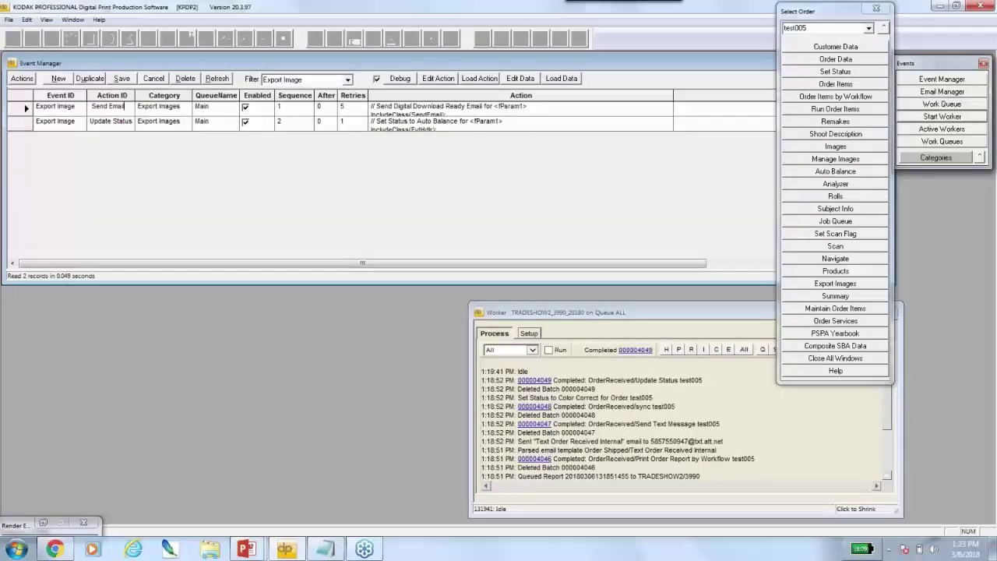
left_click(109, 94)
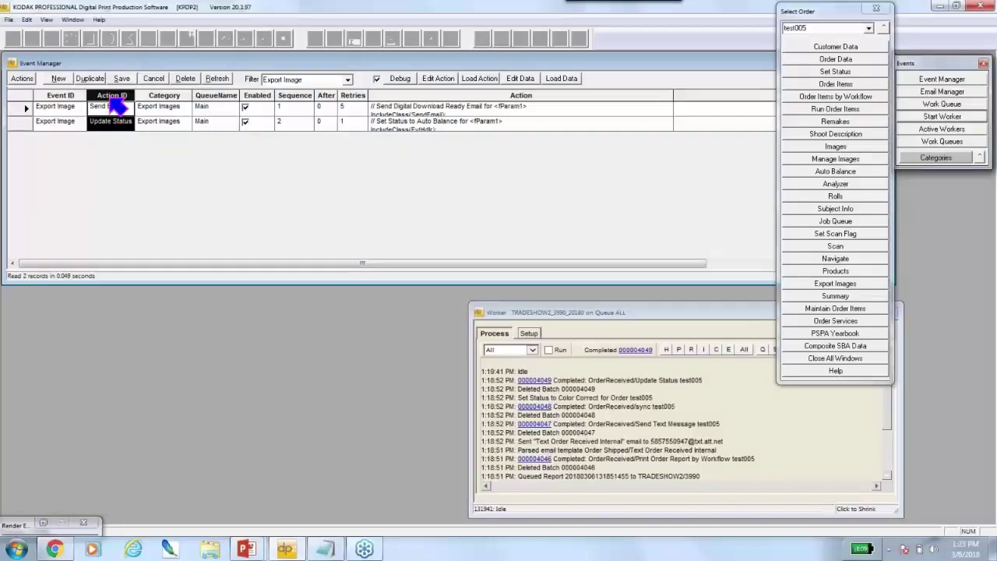
left_click(457, 95)
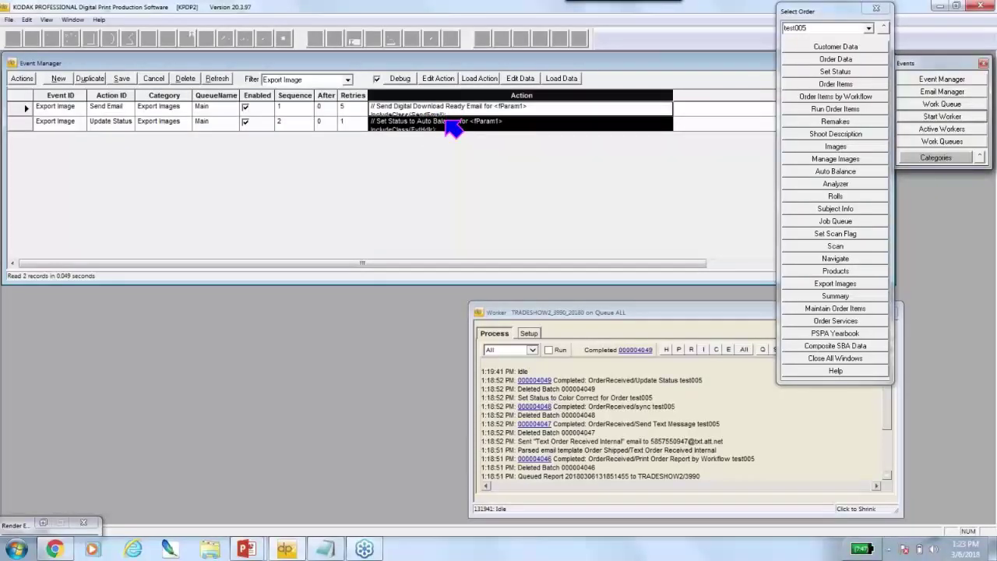
left_click(163, 95)
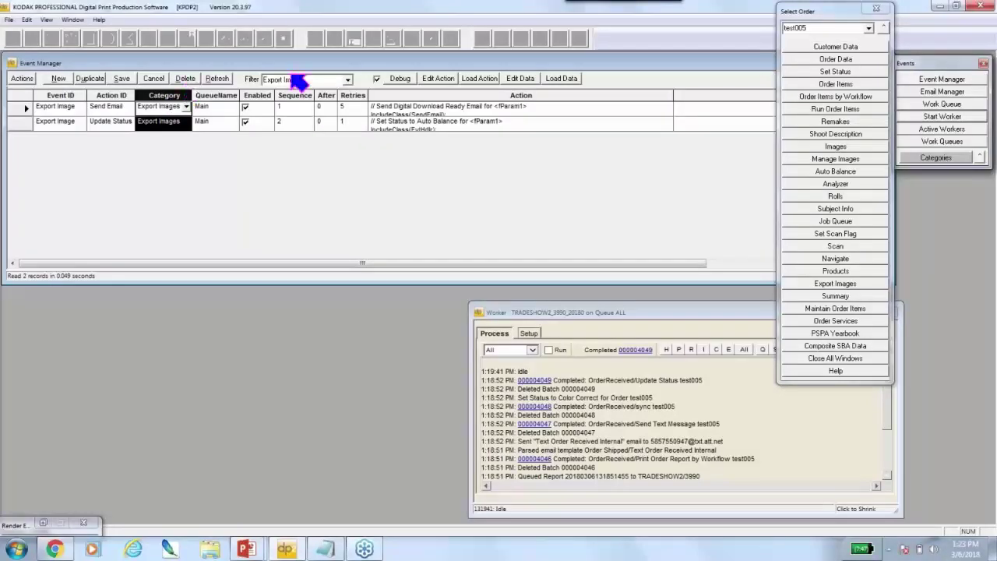
left_click(218, 94)
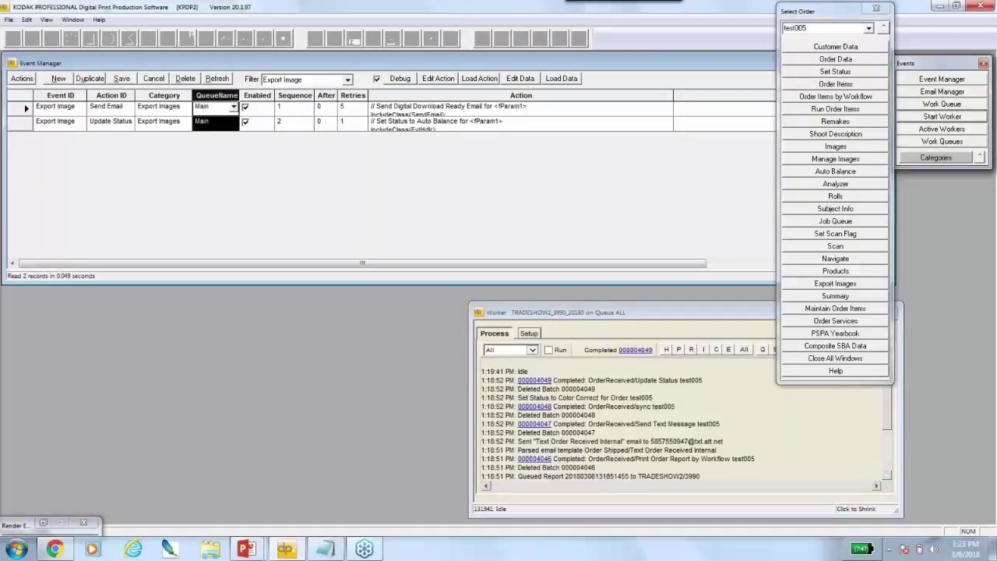
left_click(23, 107)
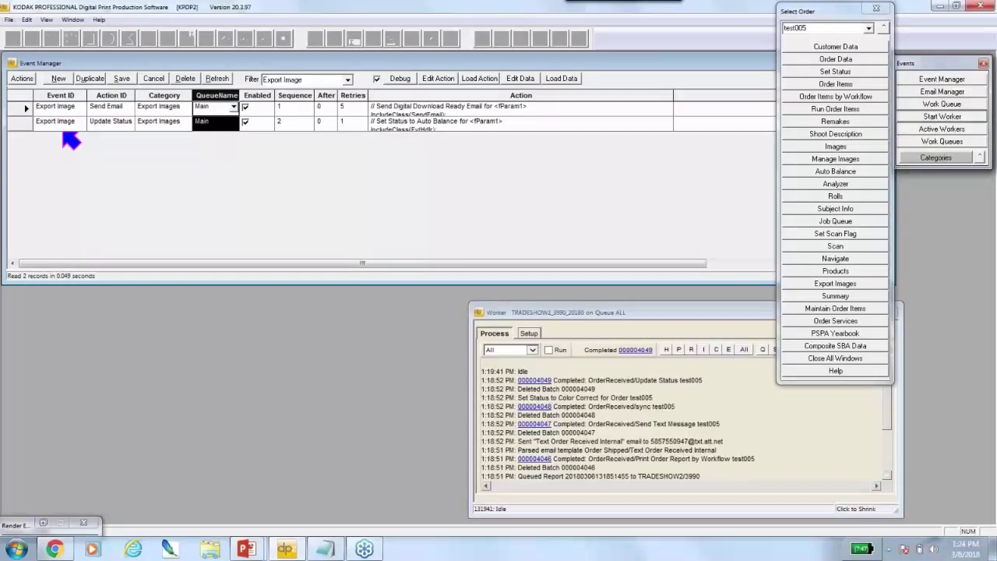
Step: Open Export Images for order test005, collapse the order's command list, and reposition the export window
left_click(940, 104)
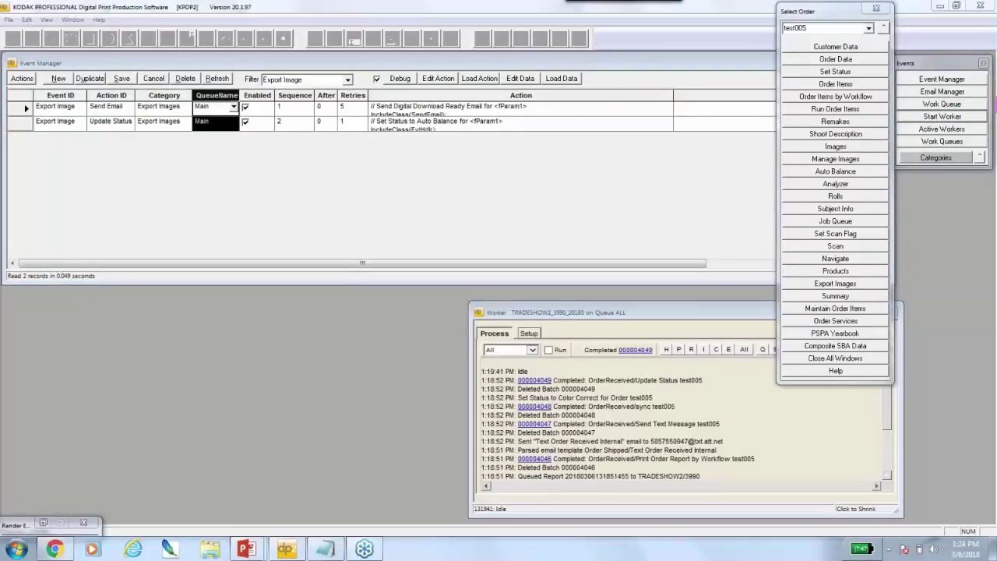
left_click(847, 286)
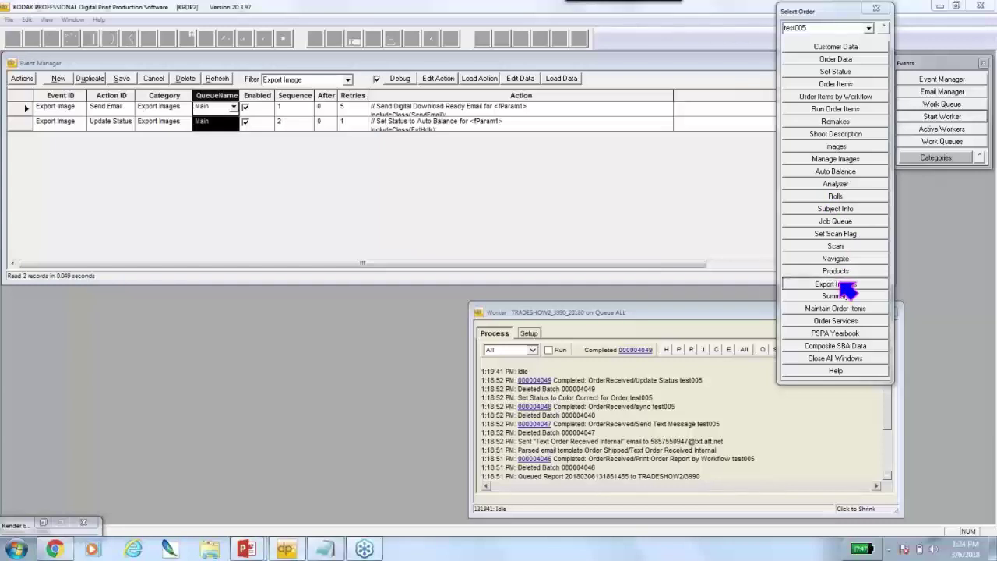
left_click(885, 29)
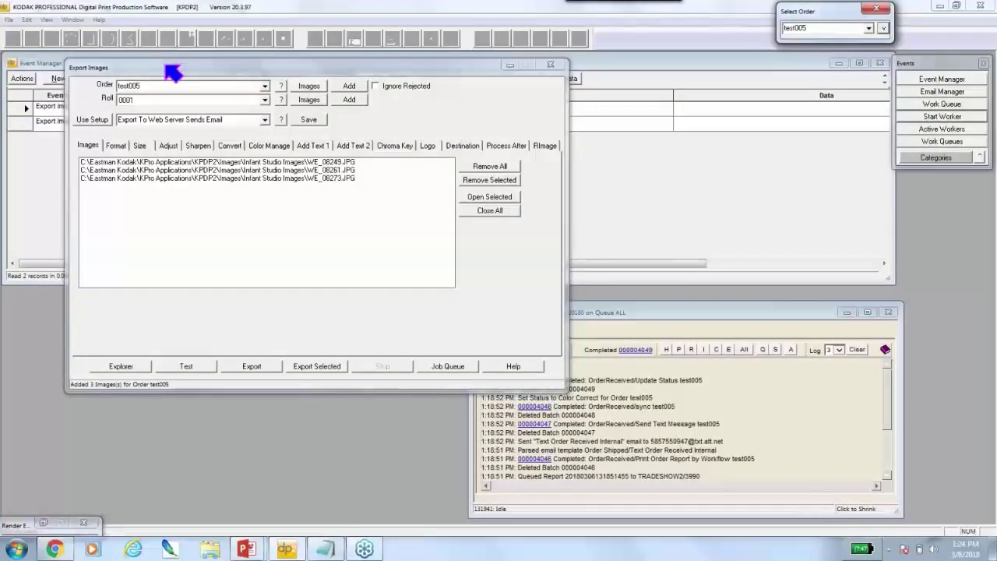
left_click_drag(175, 69, 276, 101)
Step: Set the EventID to Export Image in the export's format settings
left_click(220, 179)
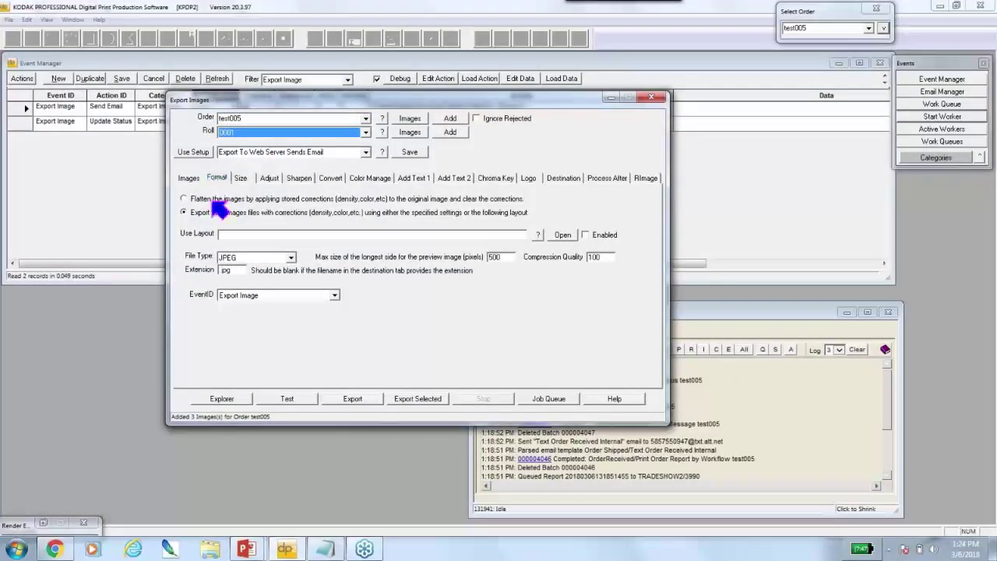
left_click(335, 296)
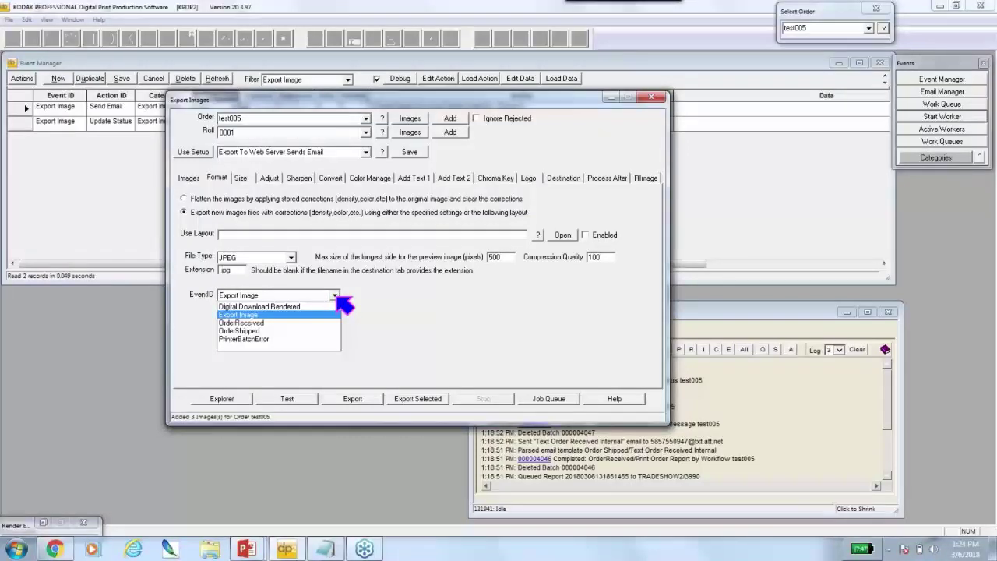
left_click(276, 315)
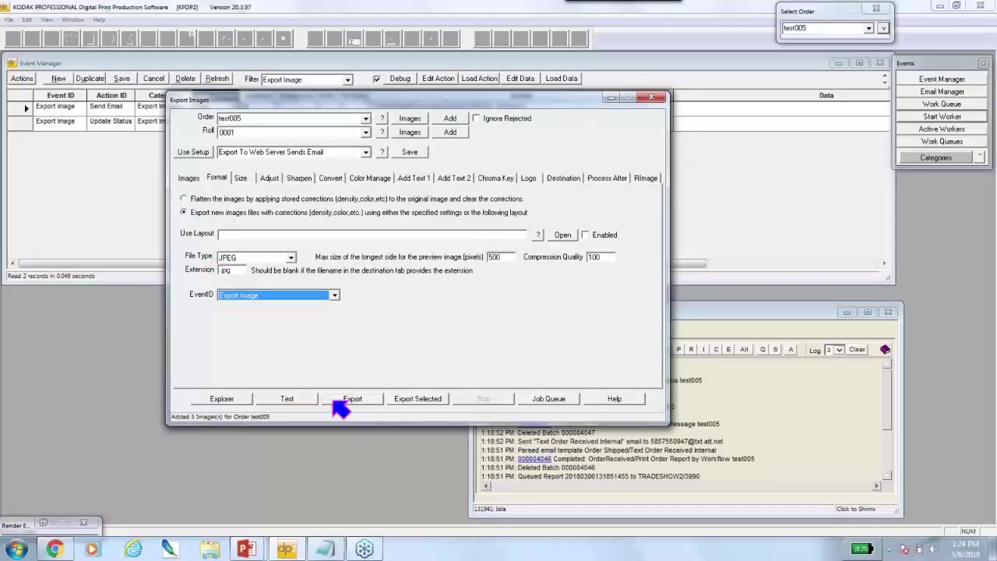
Step: Export the images of order test005 and close the Export Images window
left_click(357, 405)
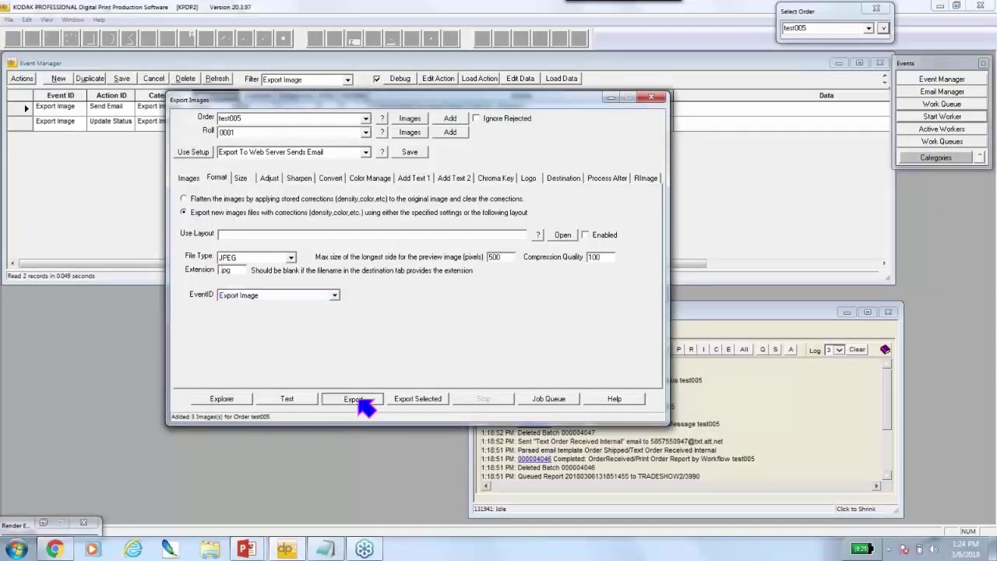
left_click(512, 299)
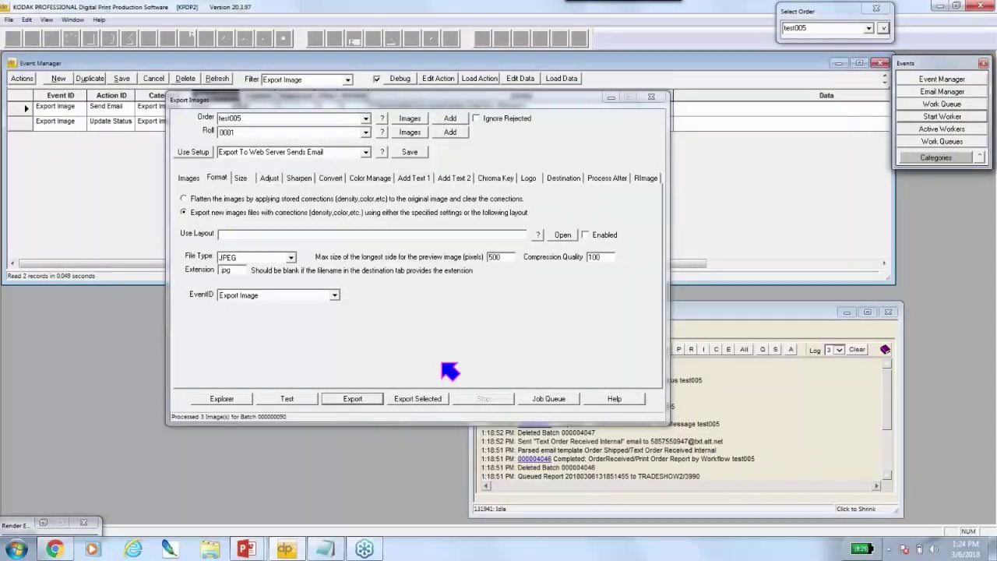
left_click(655, 96)
Step: Check the Disk rendering status in Render Engine Control, minimize it, and list all batches in the worker's remote work queue
left_click(42, 522)
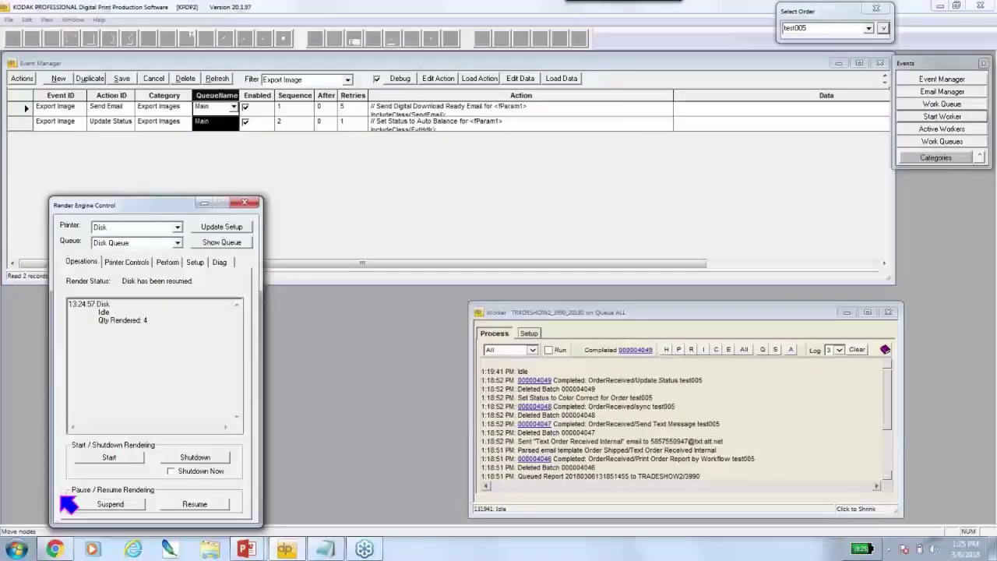
left_click(205, 204)
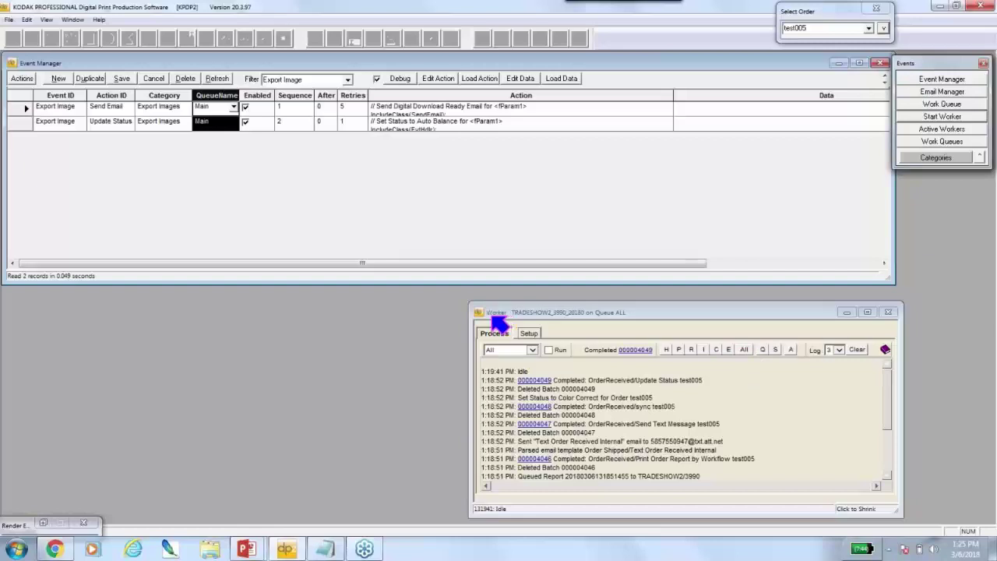
left_click(744, 349)
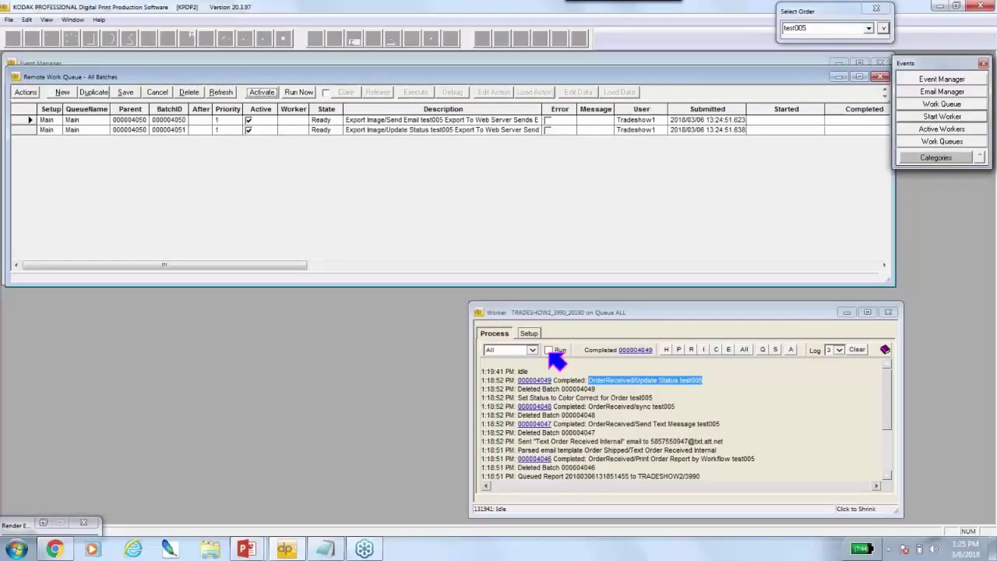
Step: Run the worker to process the queued Export Image batches, refresh the Remote Work Queue, and close it
left_click_drag(340, 78, 340, 159)
left_click(706, 464)
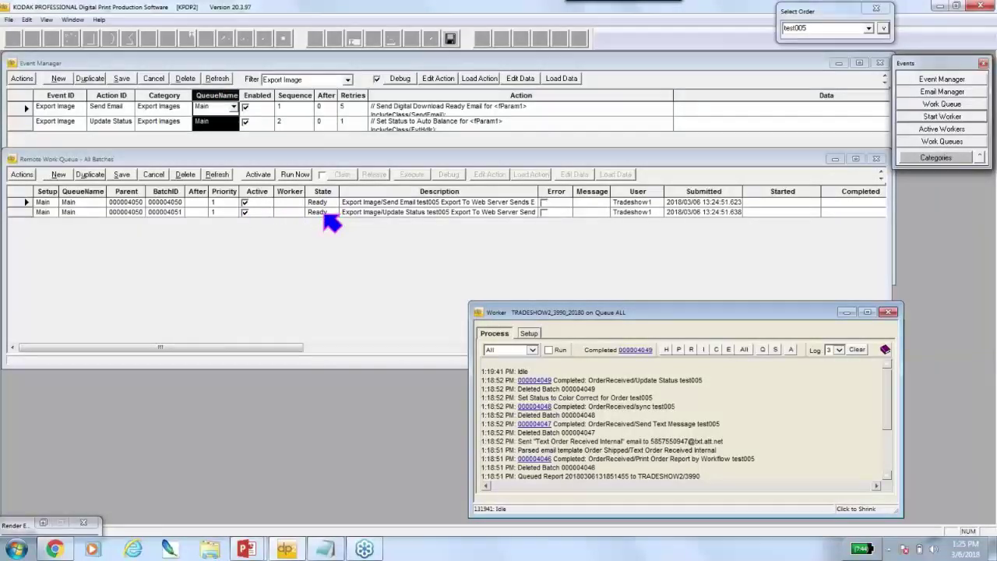
left_click(548, 349)
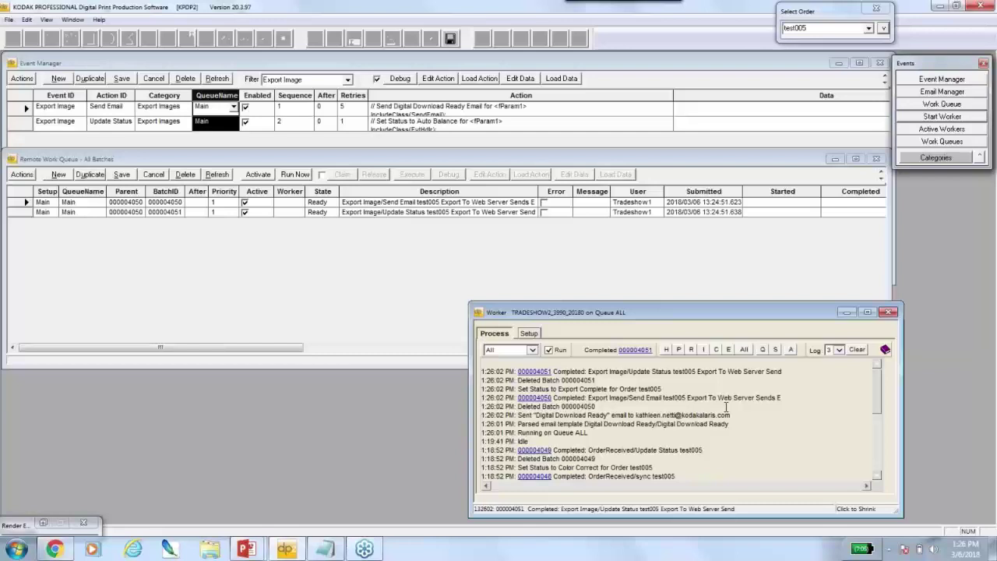
left_click(217, 175)
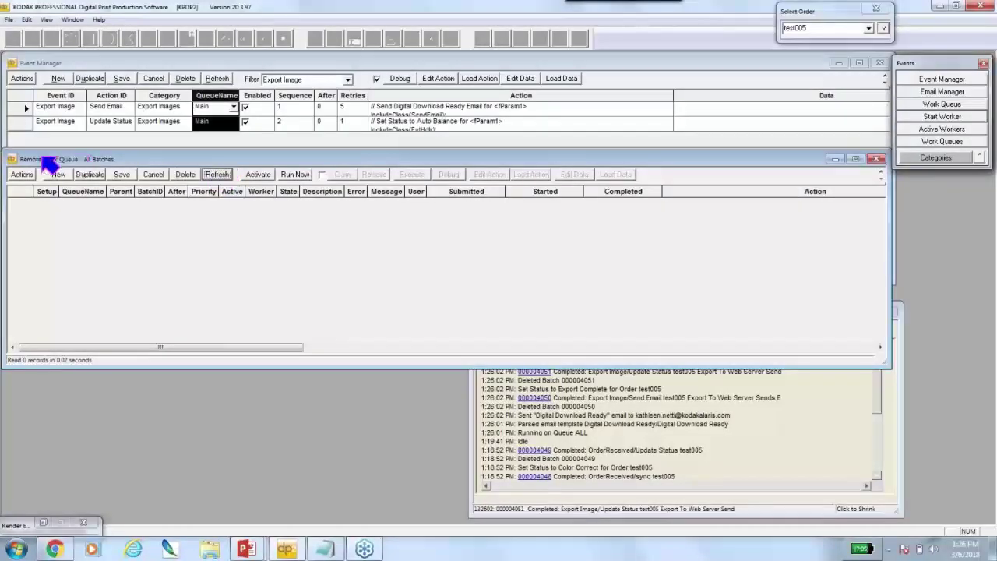
double_click(12, 159)
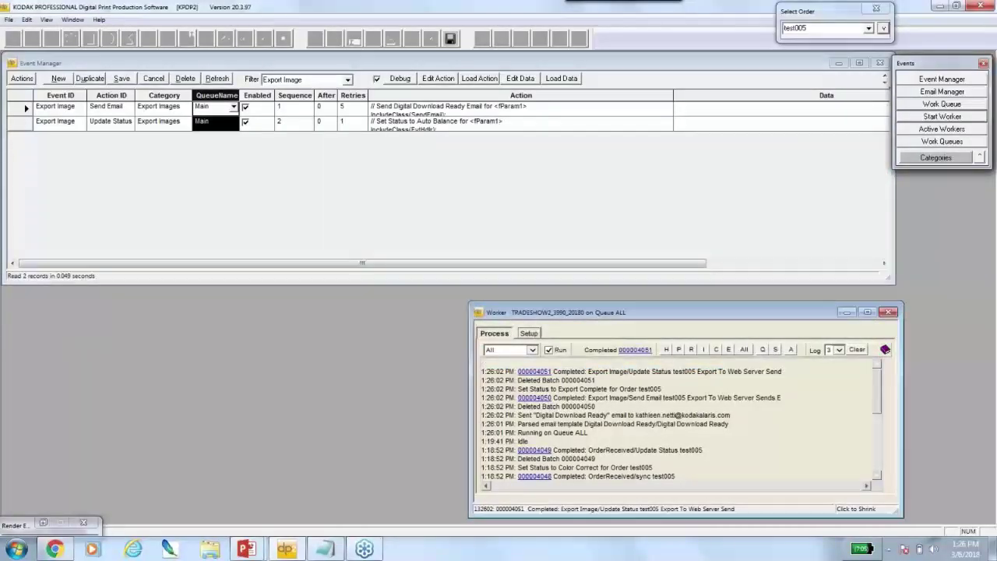
Step: Switch to Outlook in Chrome, read the Digital Download Ready email in the inbox, and minimize the browser
left_click(66, 549)
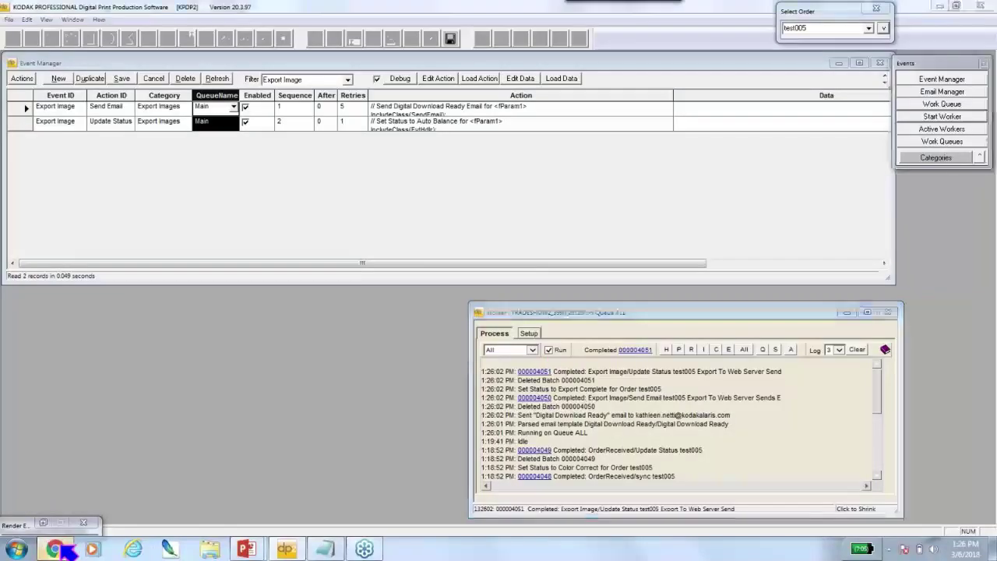
left_click(233, 311)
left_click(216, 218)
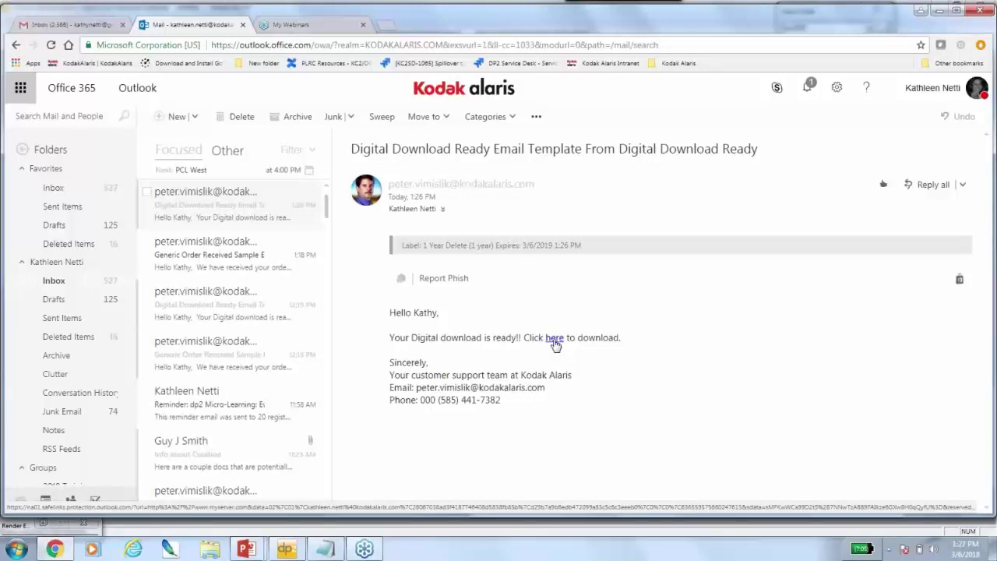
left_click(939, 11)
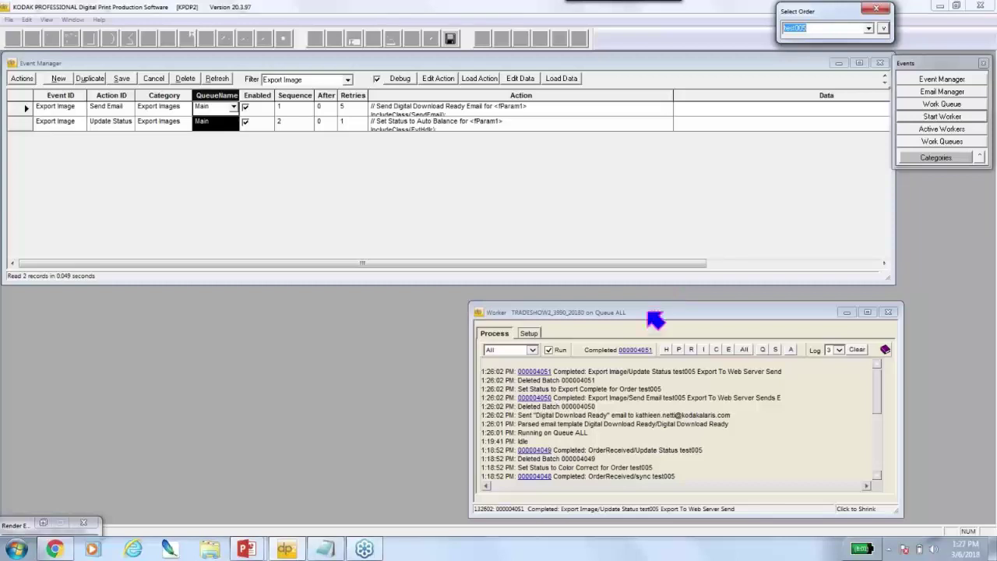
Step: Filter the Event Manager by Digital Download Rendered and open the order items of test005
left_click(305, 79)
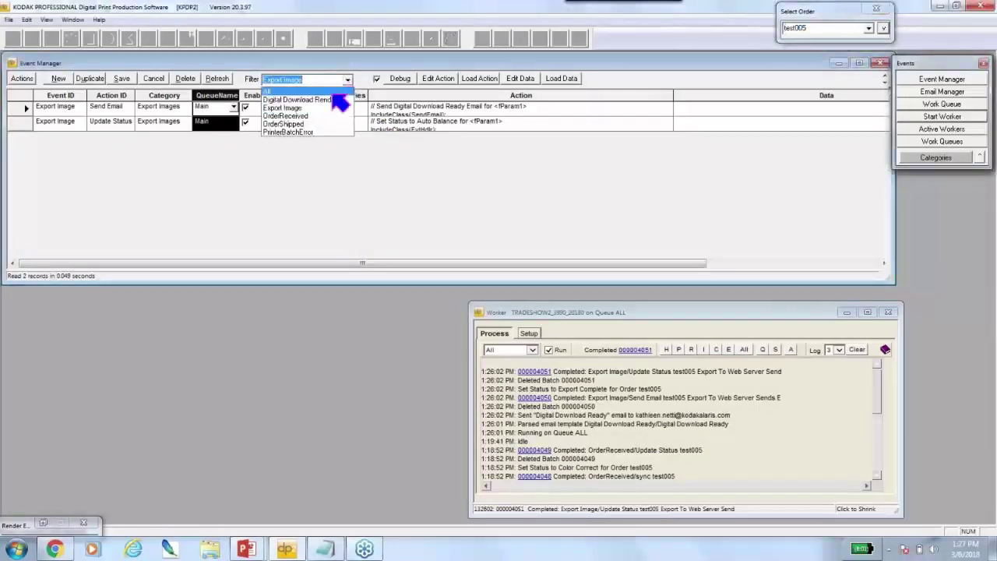
left_click(327, 92)
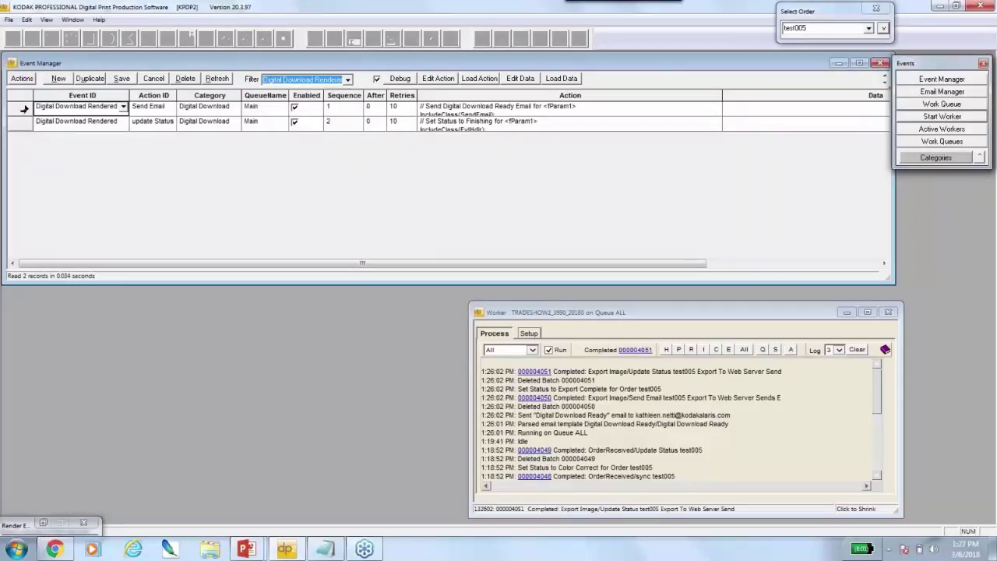
left_click(882, 28)
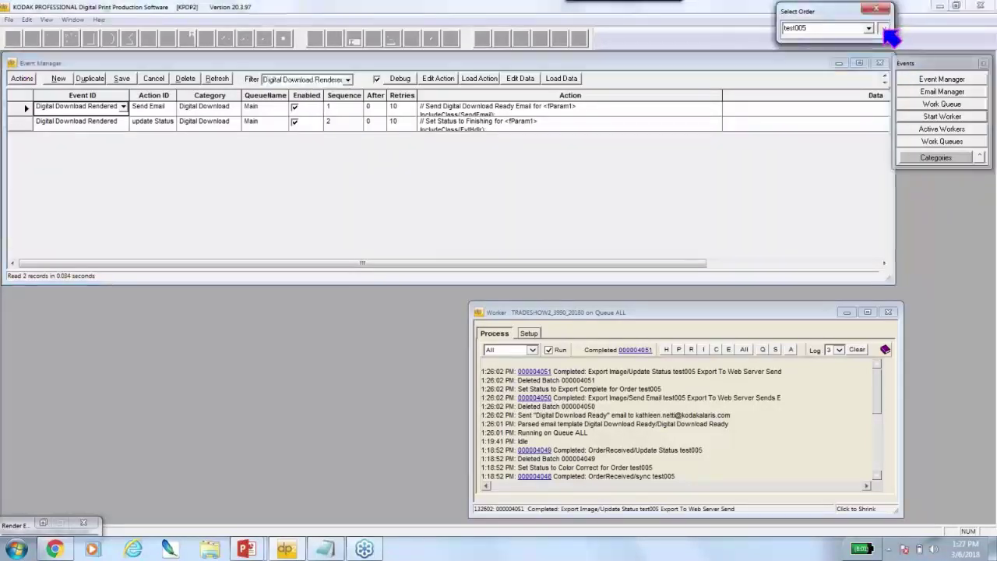
left_click(845, 84)
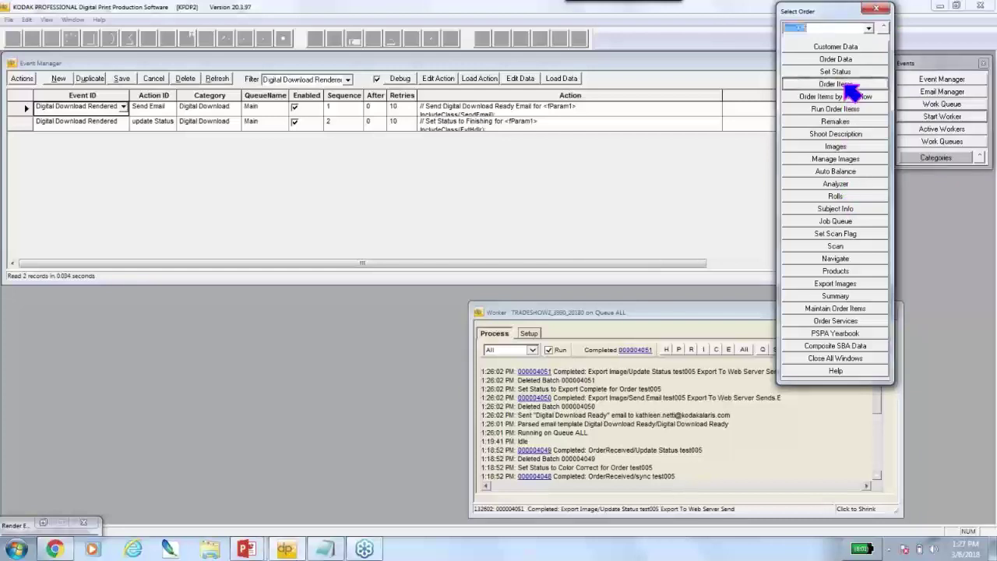
Step: Open the Event Example Digital Download order item and view its job file as text in Notepad++
left_click(199, 296)
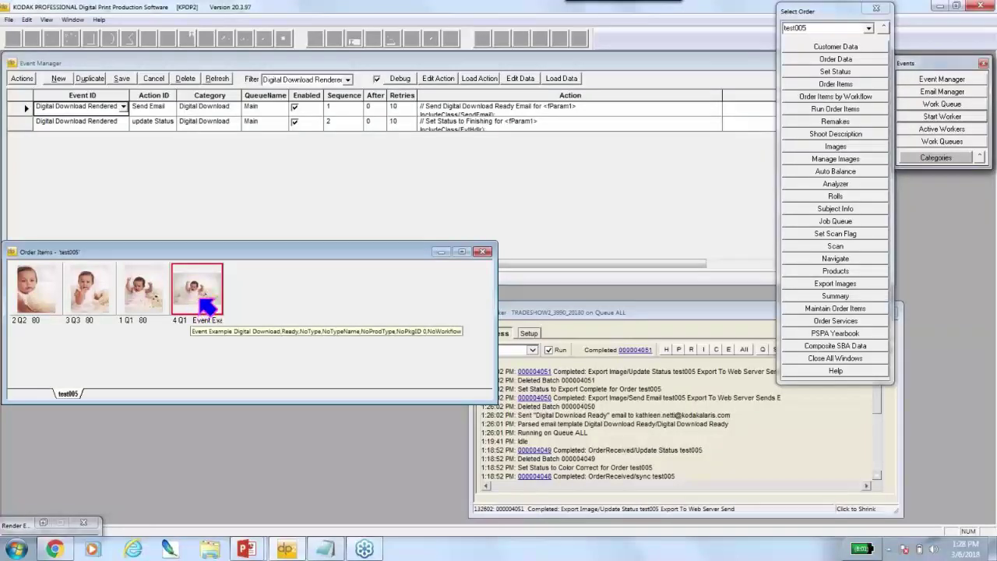
double_click(203, 300)
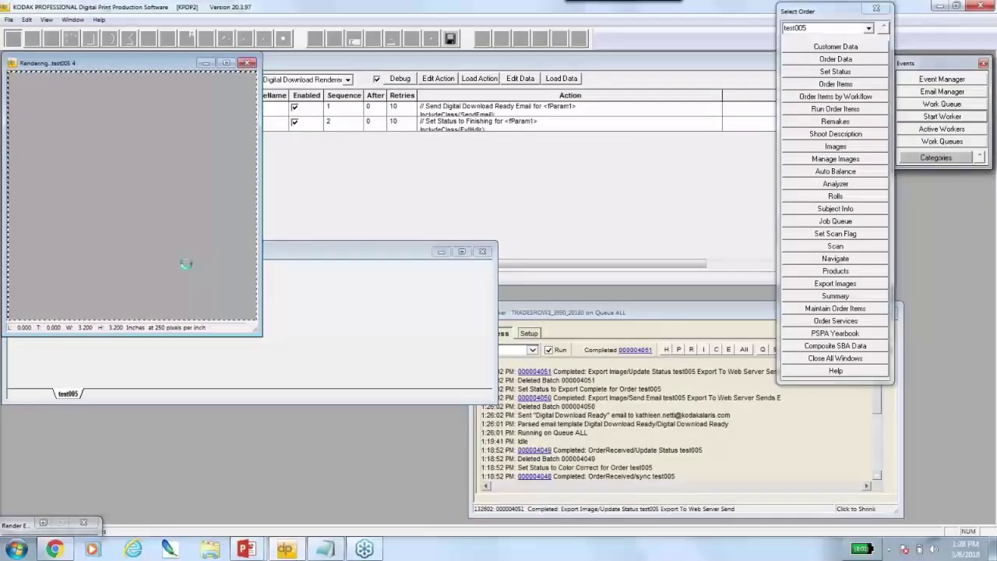
right_click(197, 216)
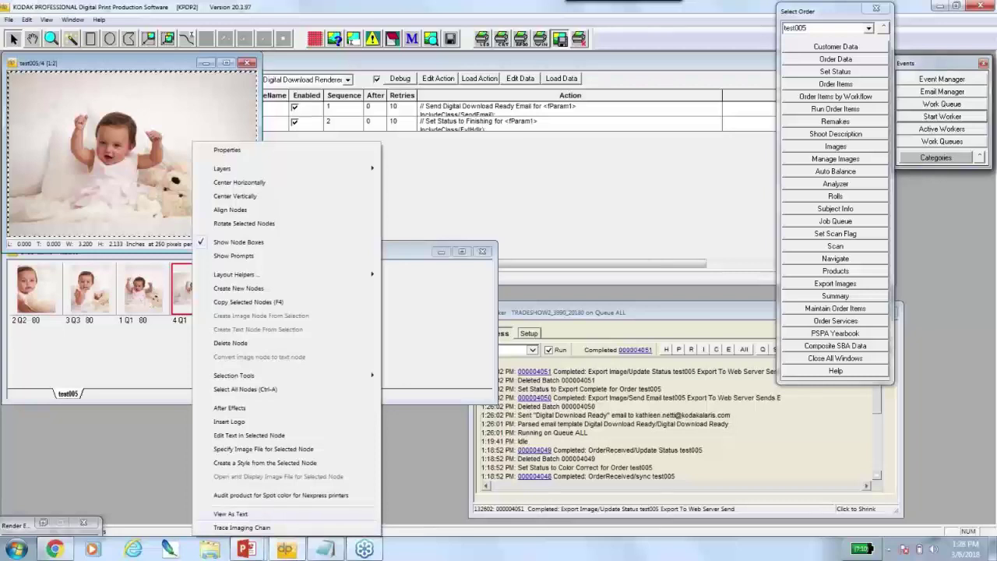
left_click(248, 514)
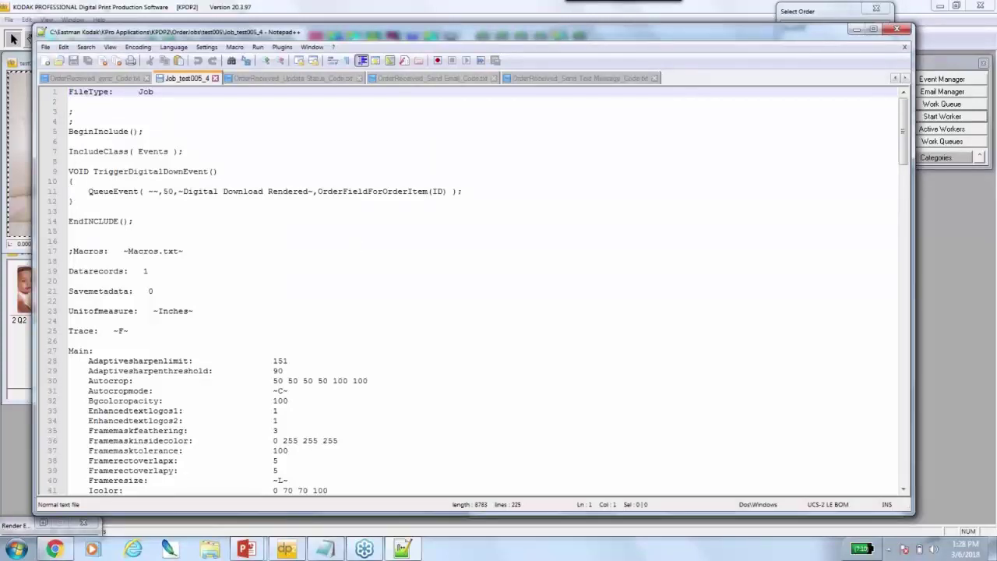
Step: Examine the TriggerDigitalDownEvent function and the Processafter line under Saveimage in the job file, and close Notepad++
left_click_drag(70, 131, 481, 224)
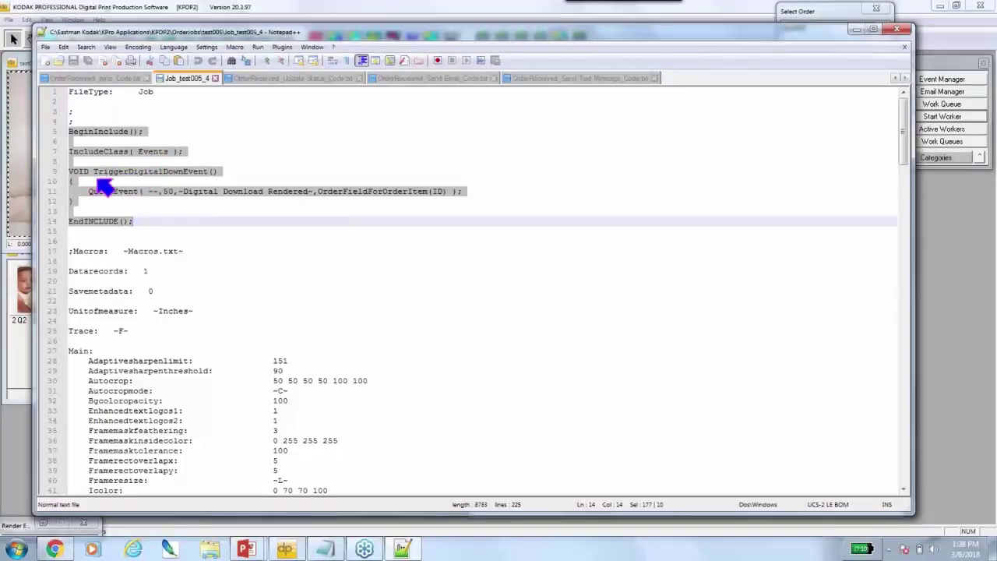
left_click_drag(183, 191, 310, 191)
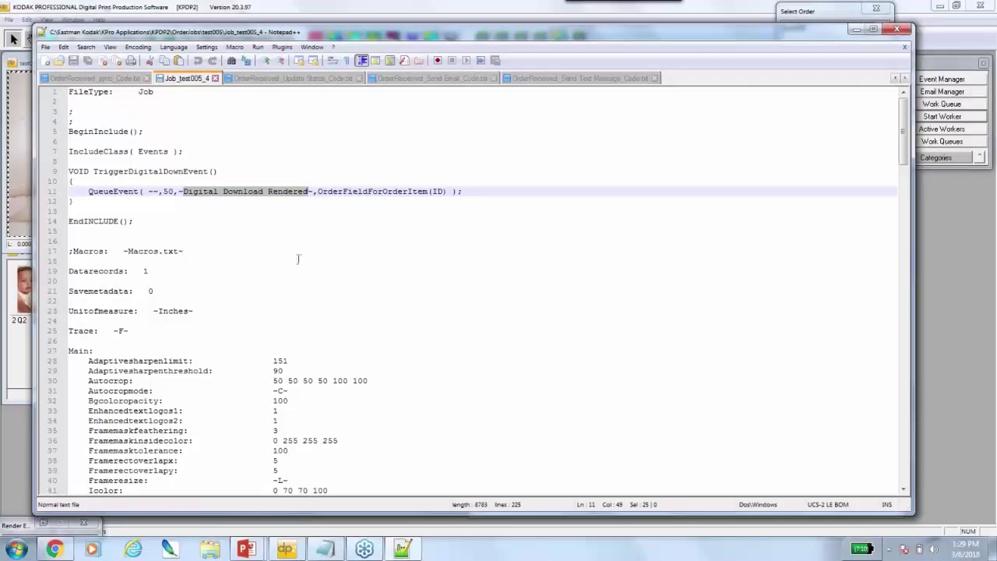
scroll(297, 259, "down", 20)
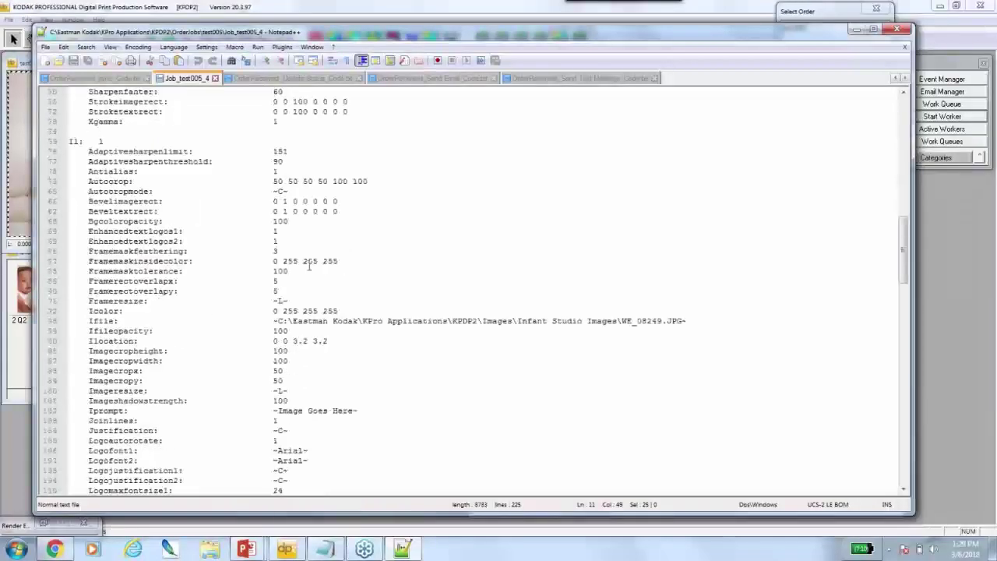
scroll(309, 266, "down", 20)
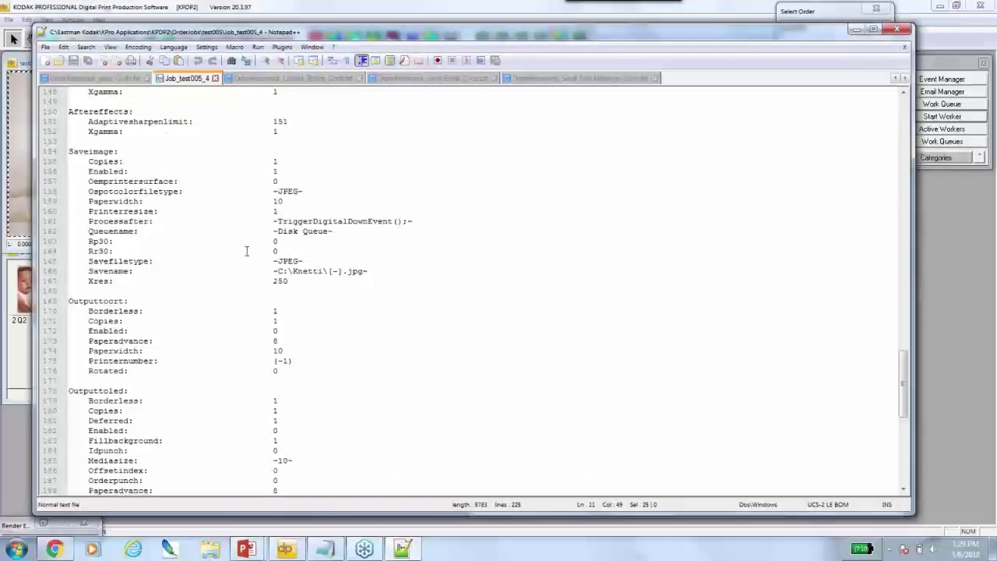
left_click_drag(278, 222, 403, 222)
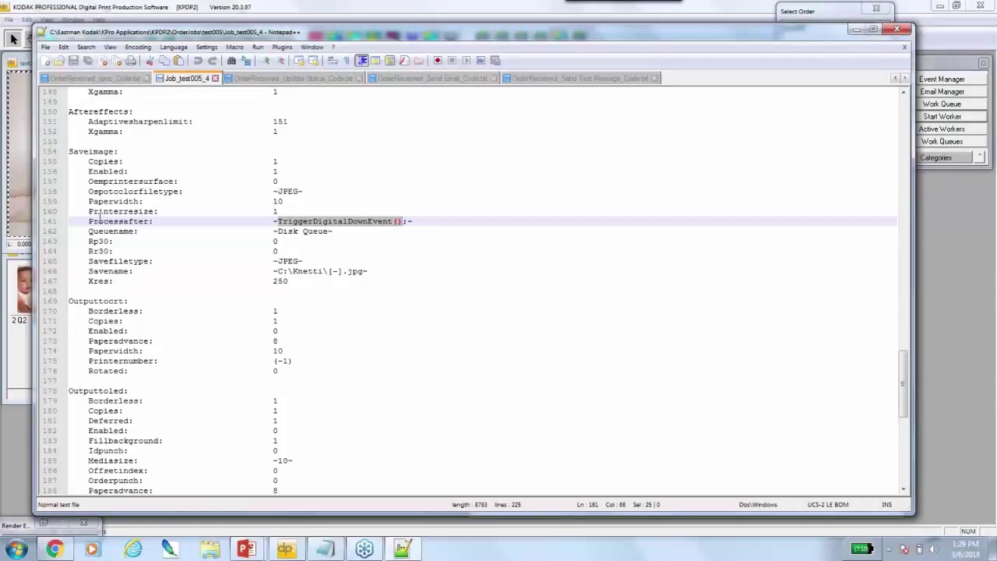
left_click_drag(89, 221, 440, 224)
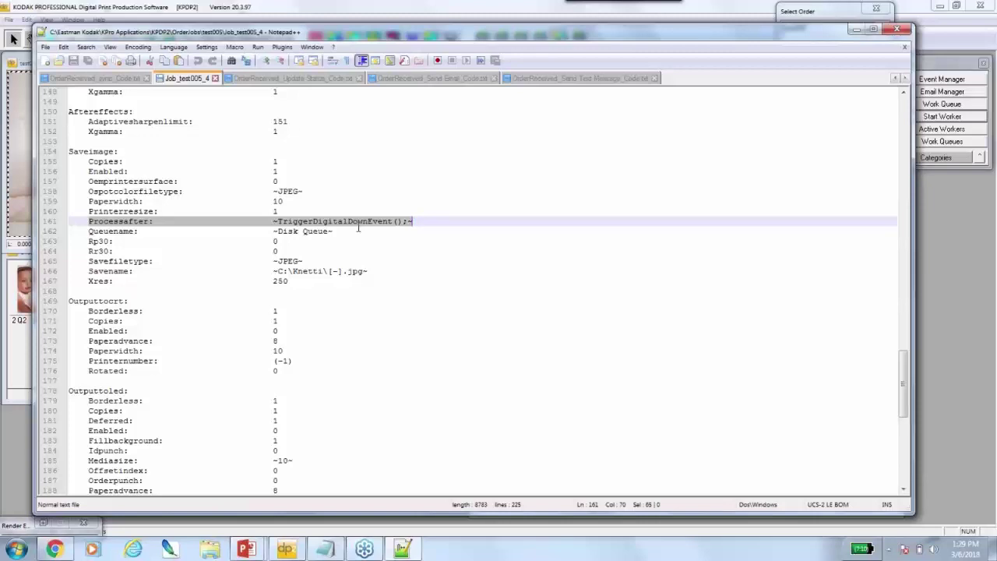
scroll(359, 226, "up", 20)
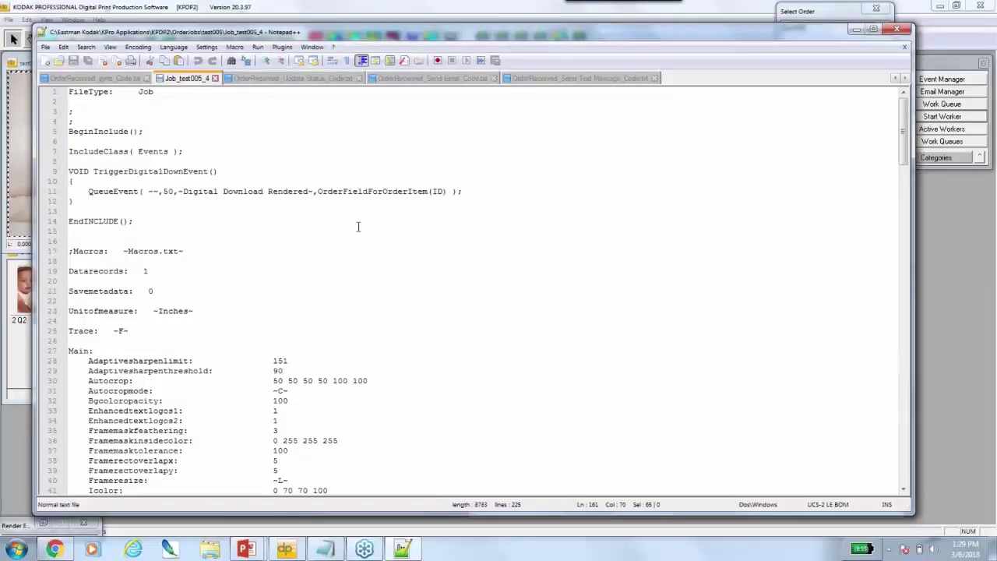
left_click(898, 31)
Step: Close the item preview and run the selected Event Example order item with the default run options
left_click(254, 66)
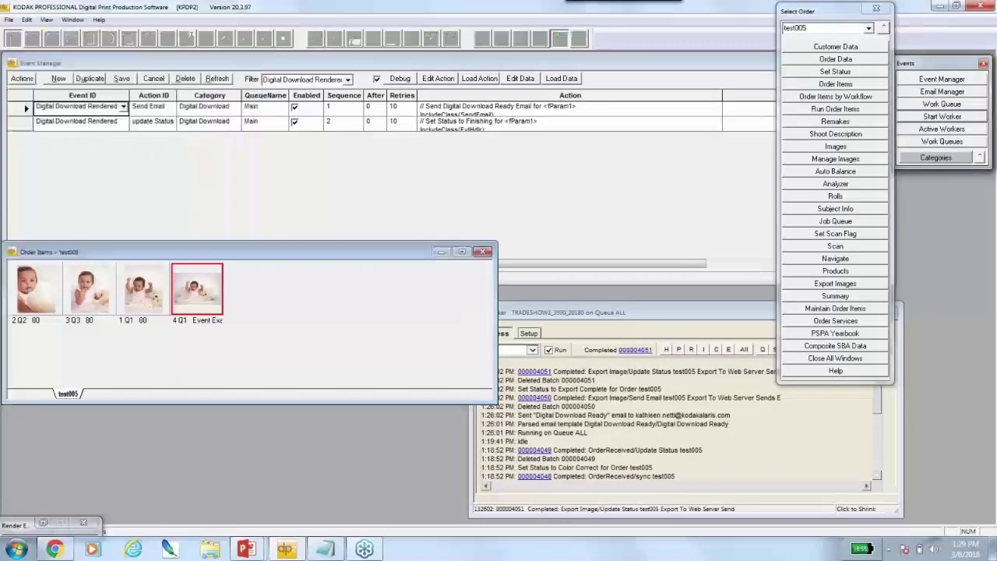
right_click(204, 298)
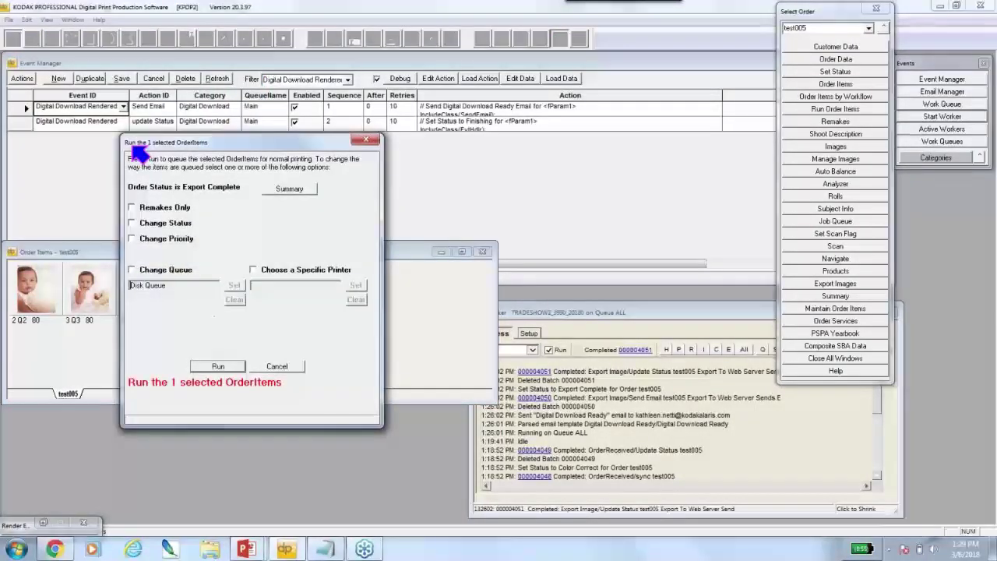
left_click(223, 367)
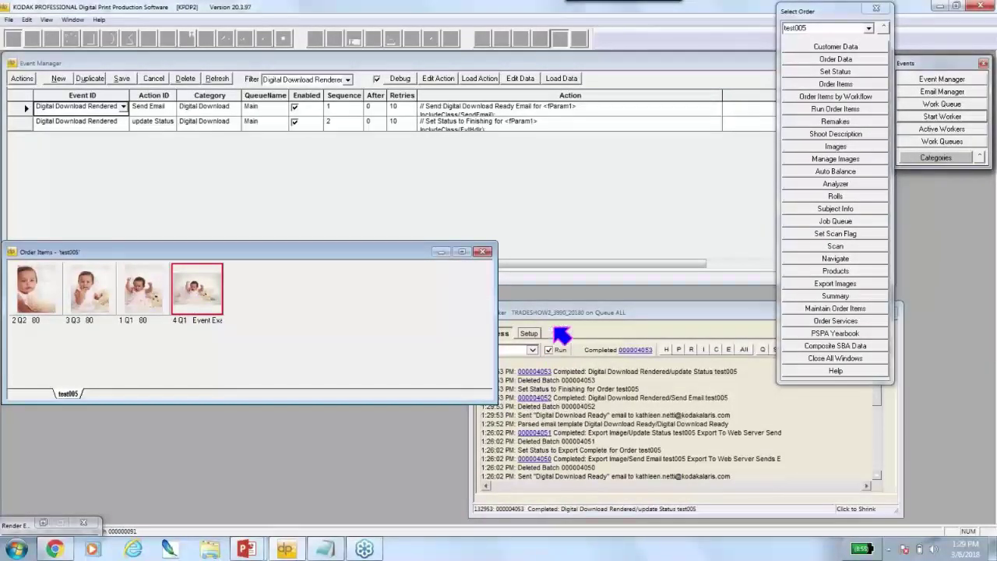
Step: Close Order Items, highlight the latest completed update Status entry in the worker log, and enlarge the event rows to show their action code
double_click(11, 253)
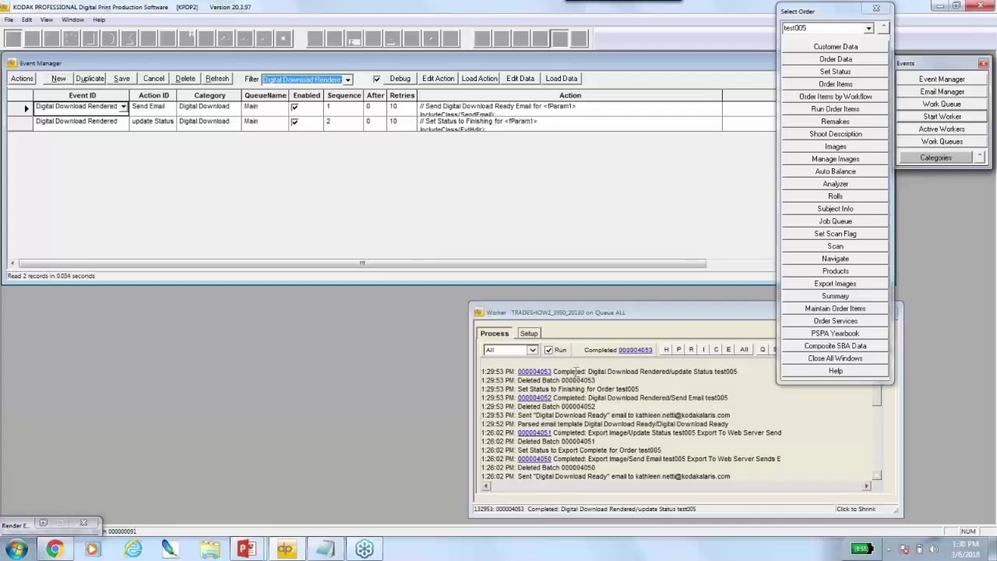
left_click_drag(554, 372, 738, 381)
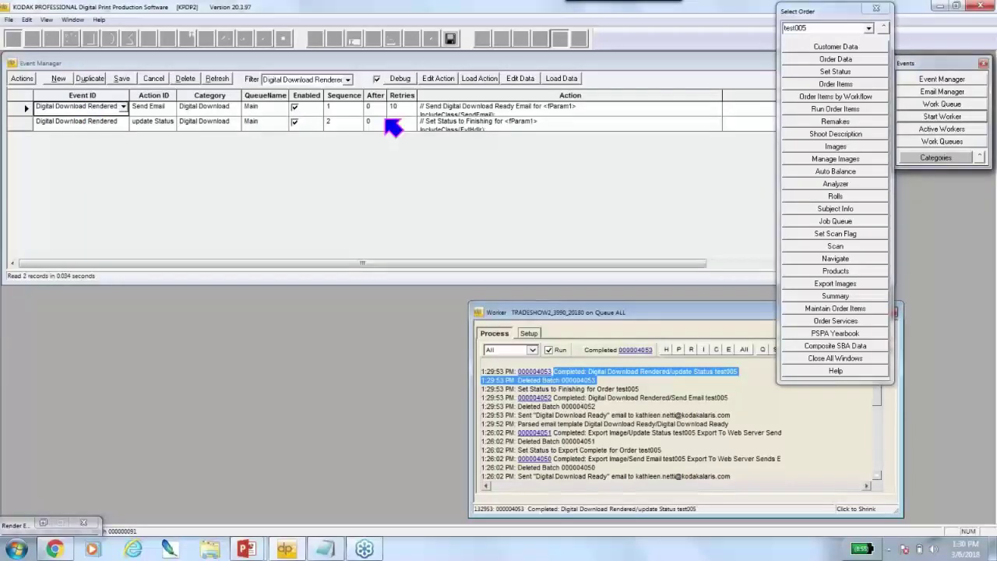
left_click(33, 142)
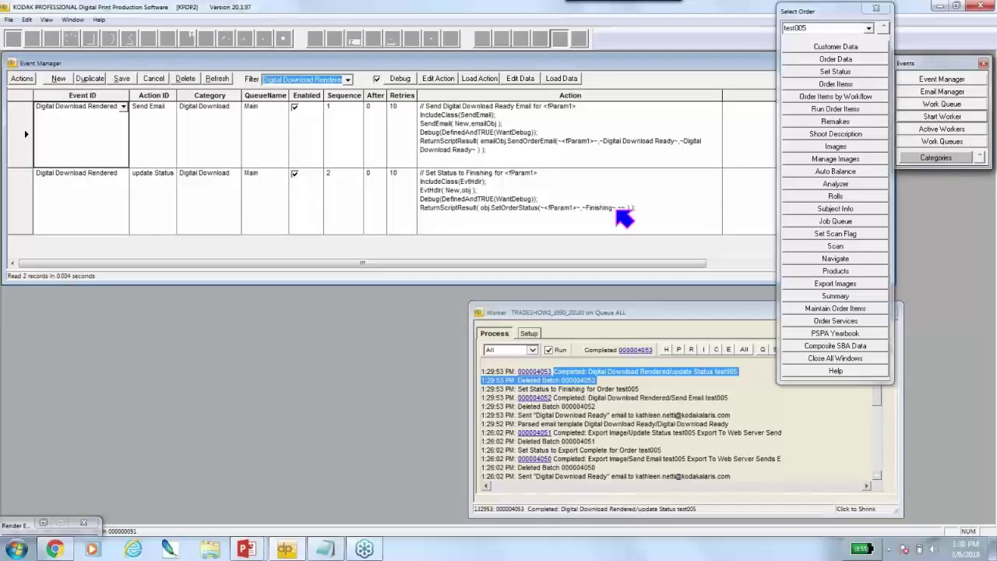
Step: Check the Status of order test005 in Order Data and close that window
left_click(850, 60)
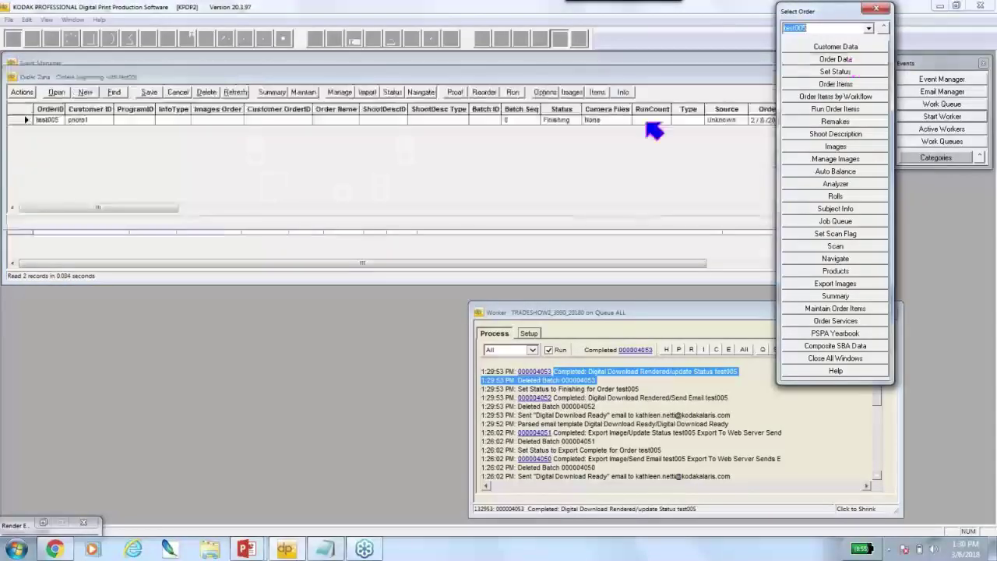
left_click(562, 109)
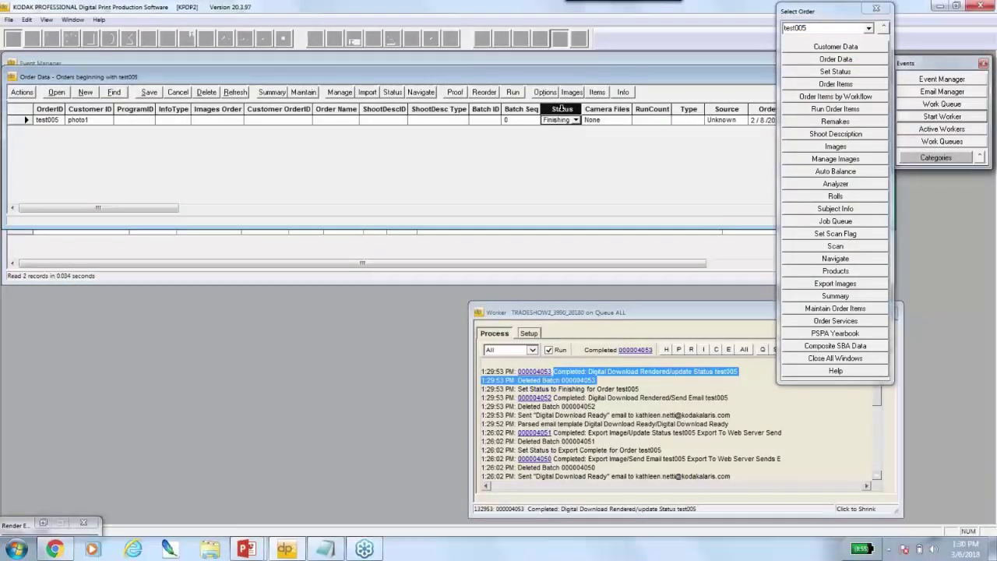
left_click(12, 76)
left_click(12, 77)
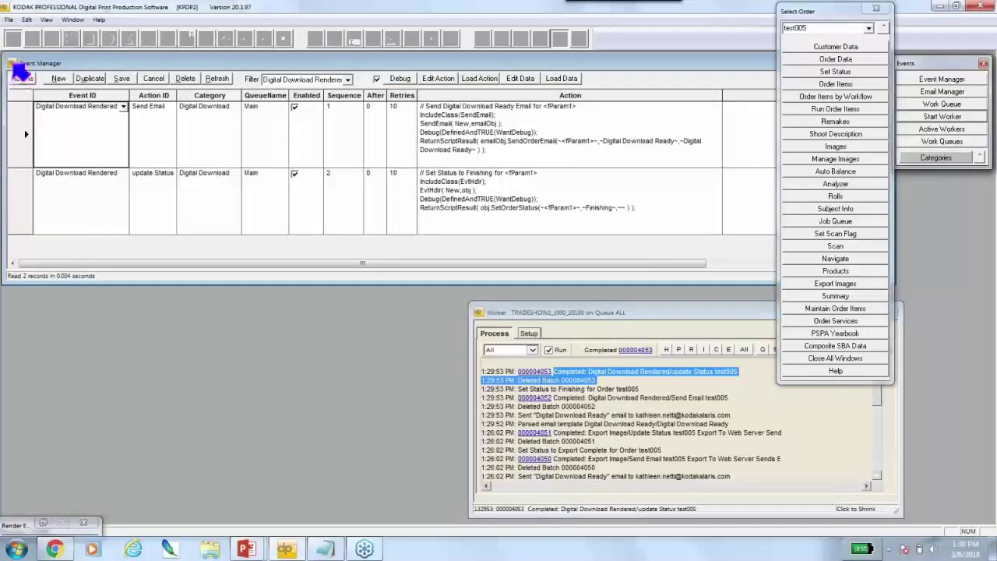
Step: Filter the Event Manager by OrderShipped, reduce the row height, and select all of the event's rows
left_click(349, 80)
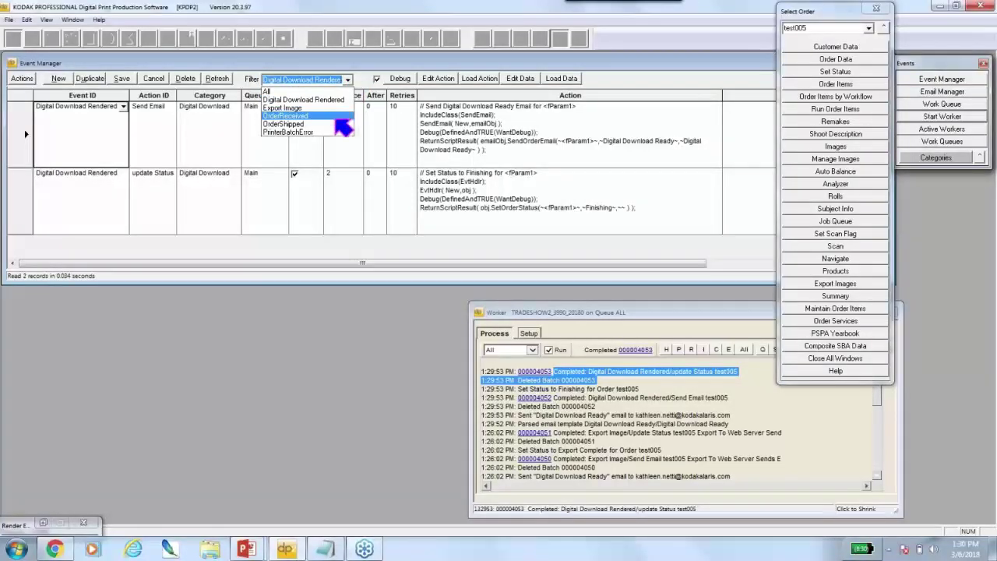
left_click(328, 123)
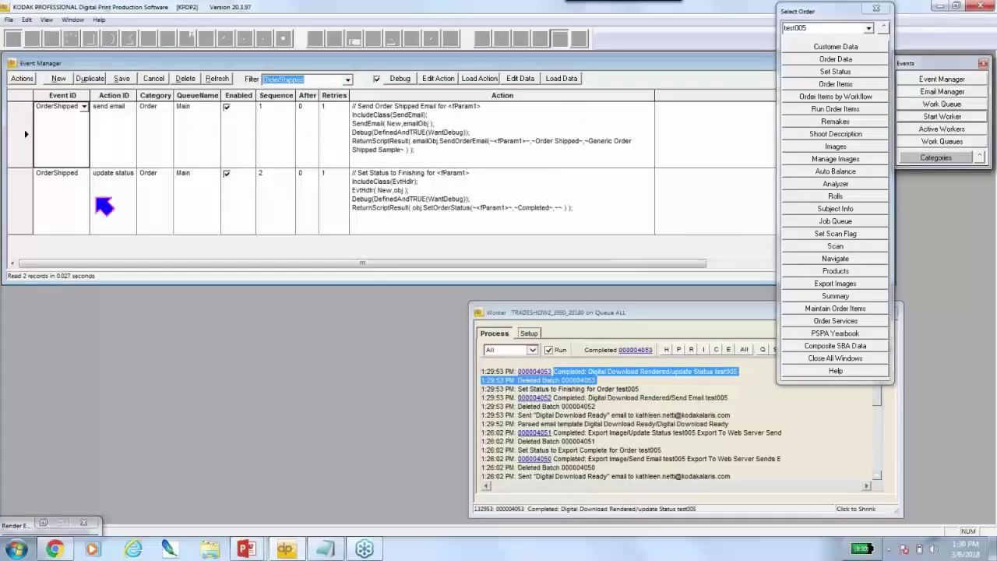
left_click_drag(26, 168, 26, 127)
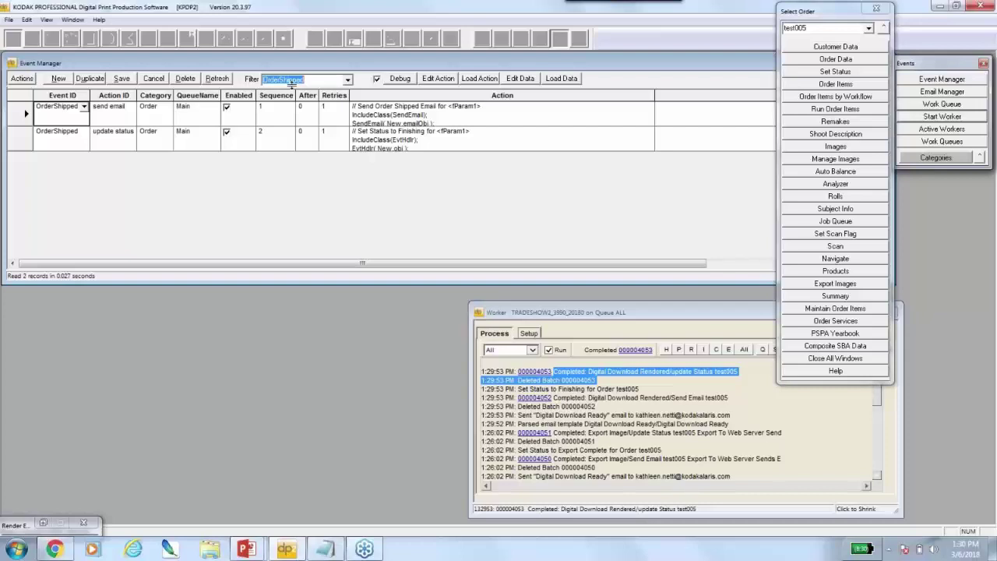
left_click(26, 100)
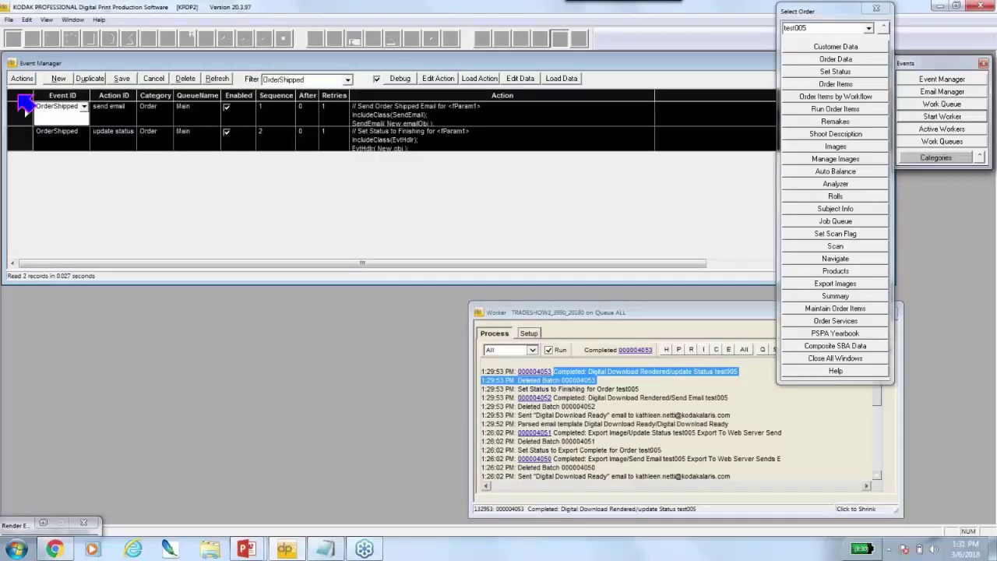
Step: Delete both selected OrderShipped rows from the Event Manager and add a new blank event row
key("Delete")
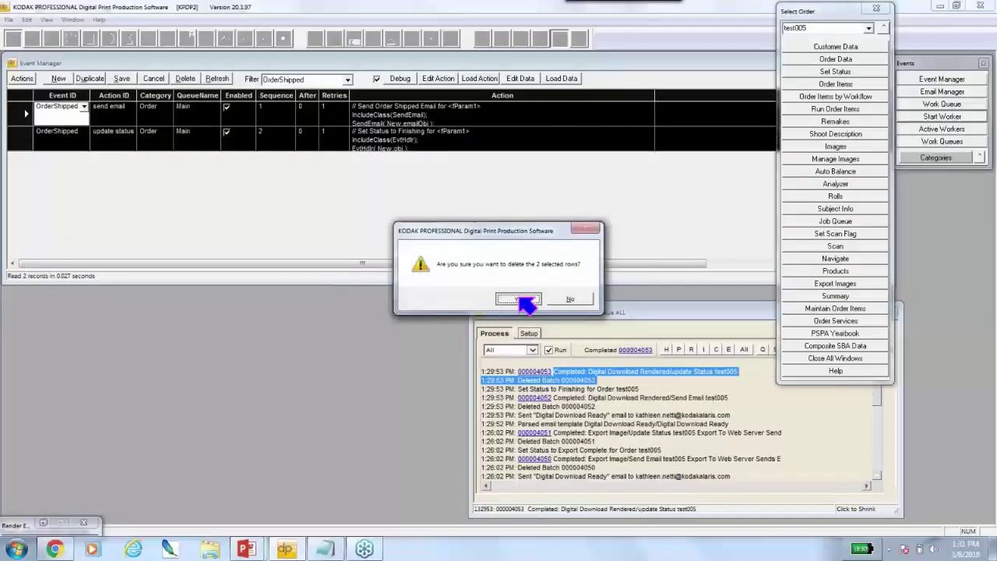
left_click(520, 300)
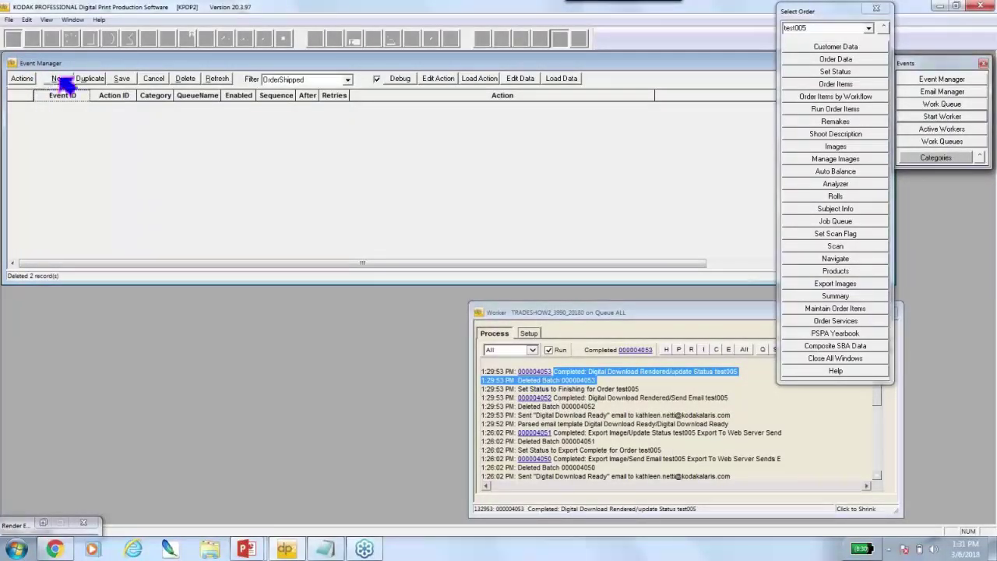
left_click(64, 83)
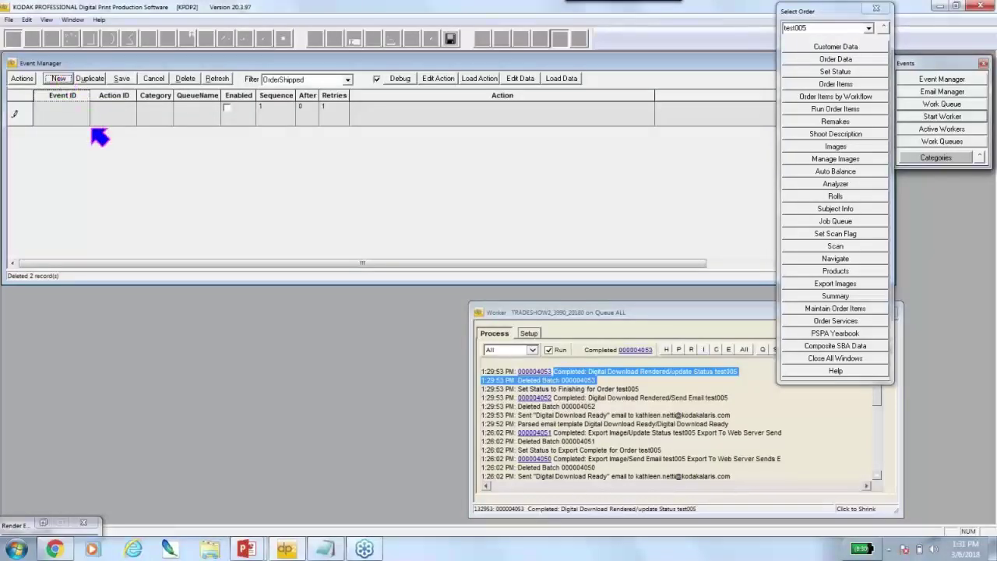
left_click(15, 125)
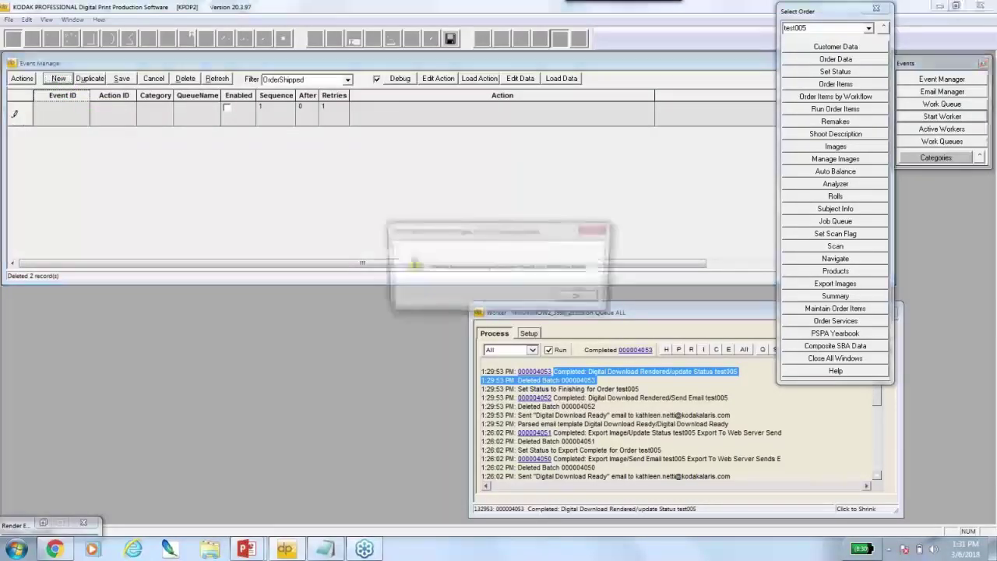
left_click(589, 300)
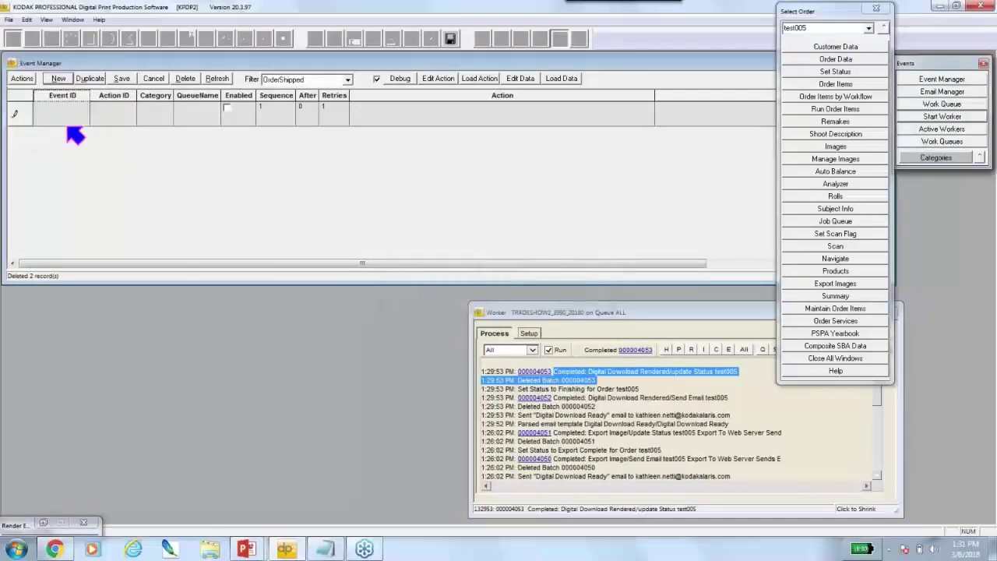
Step: Set the new row's Event ID to OrderShipped, its Action ID to Send Email and its Category to Order
left_click(86, 109)
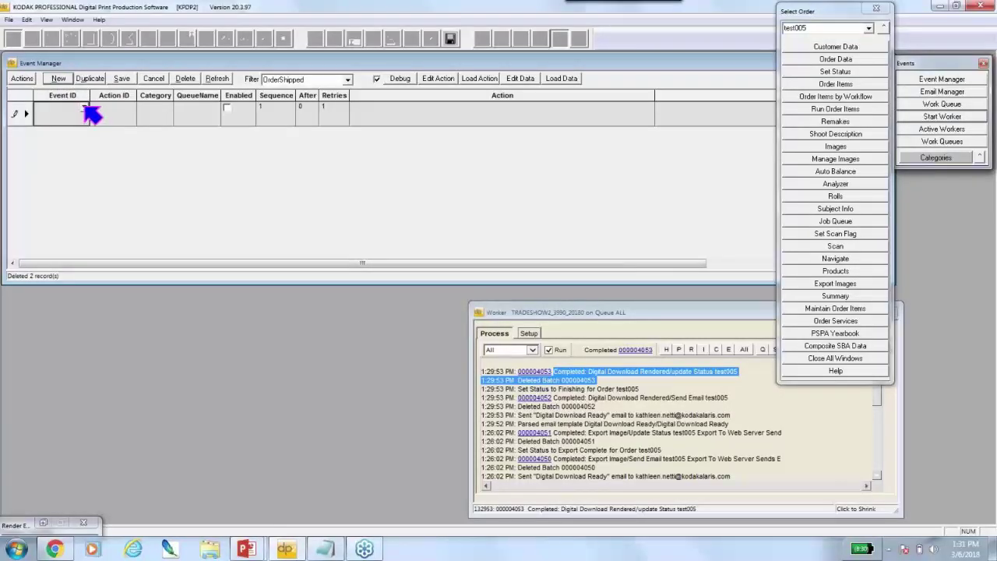
left_click(91, 114)
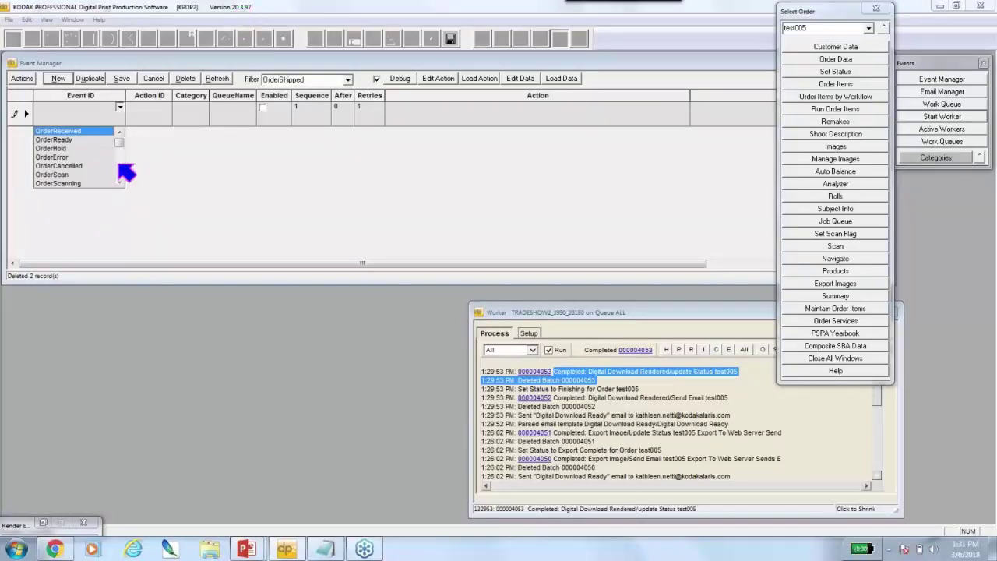
left_click_drag(120, 183, 119, 169)
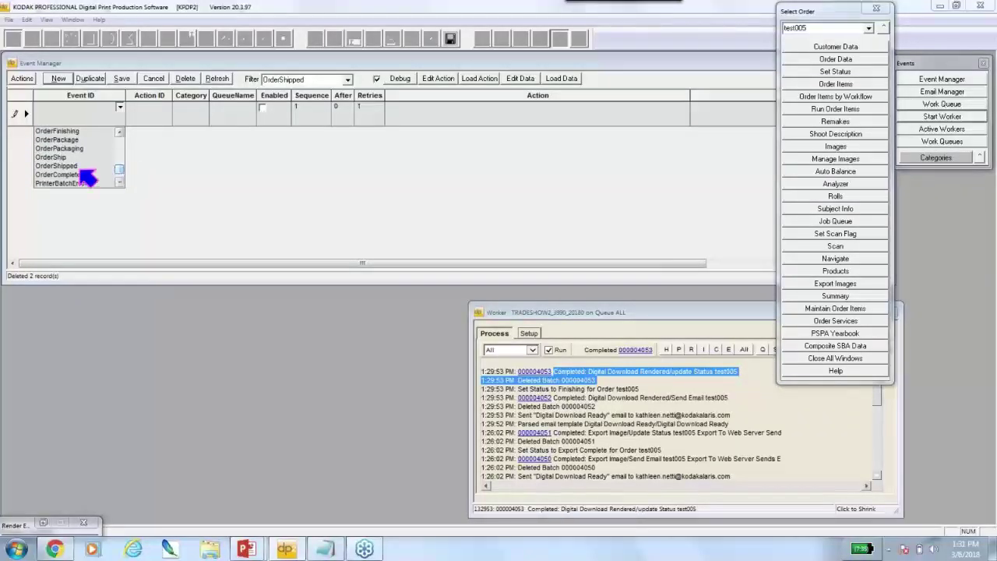
left_click(78, 174)
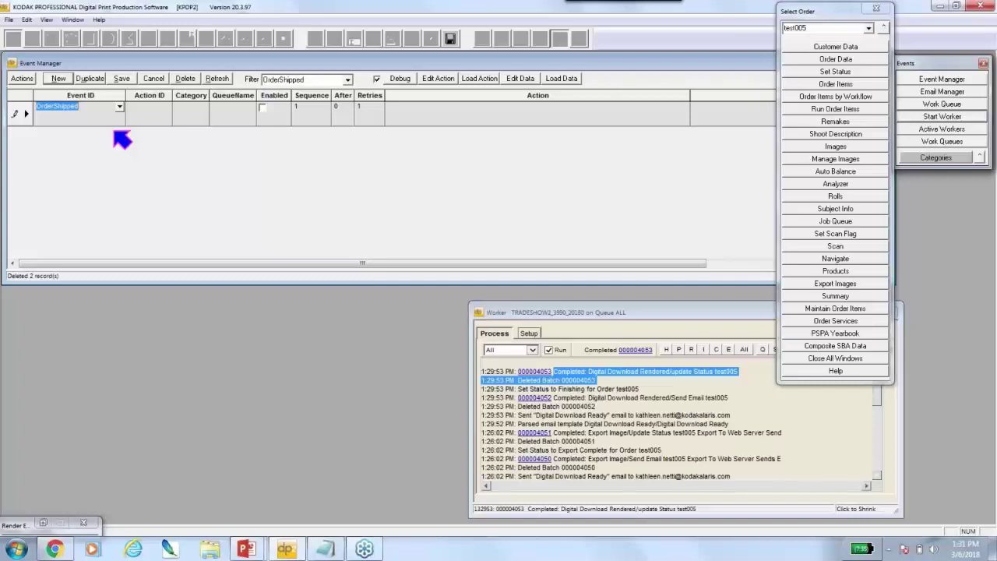
left_click(156, 120)
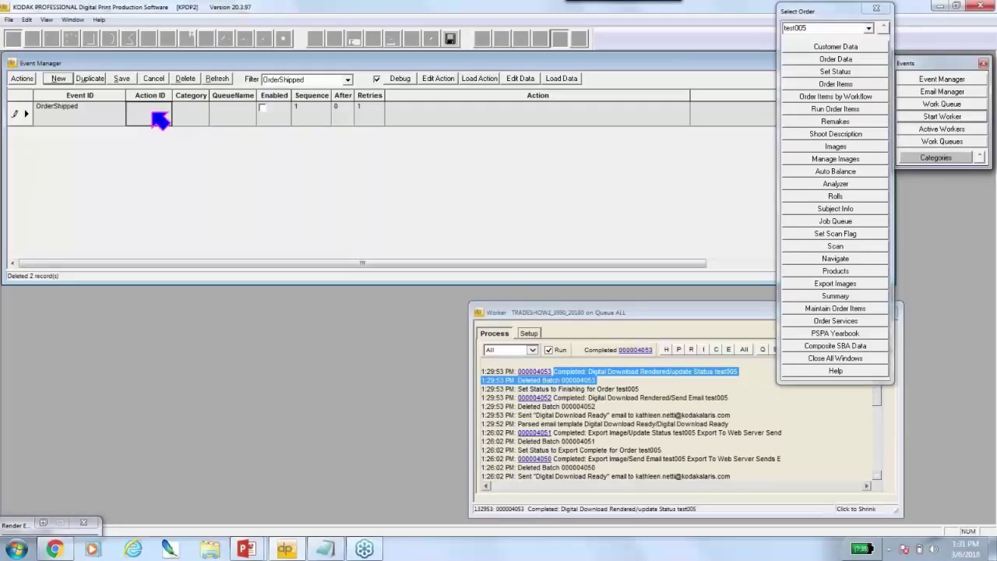
type("Send Email")
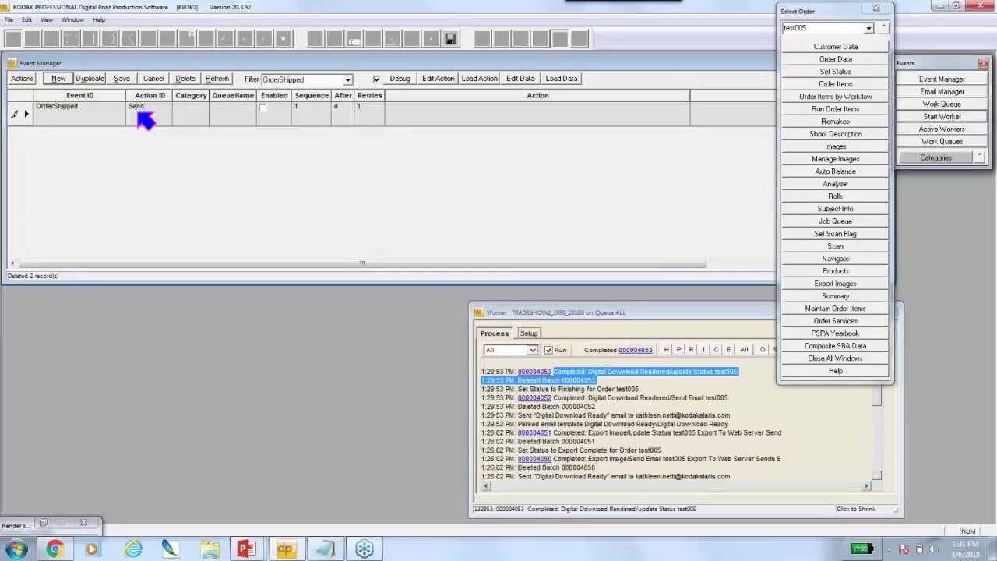
left_click(204, 109)
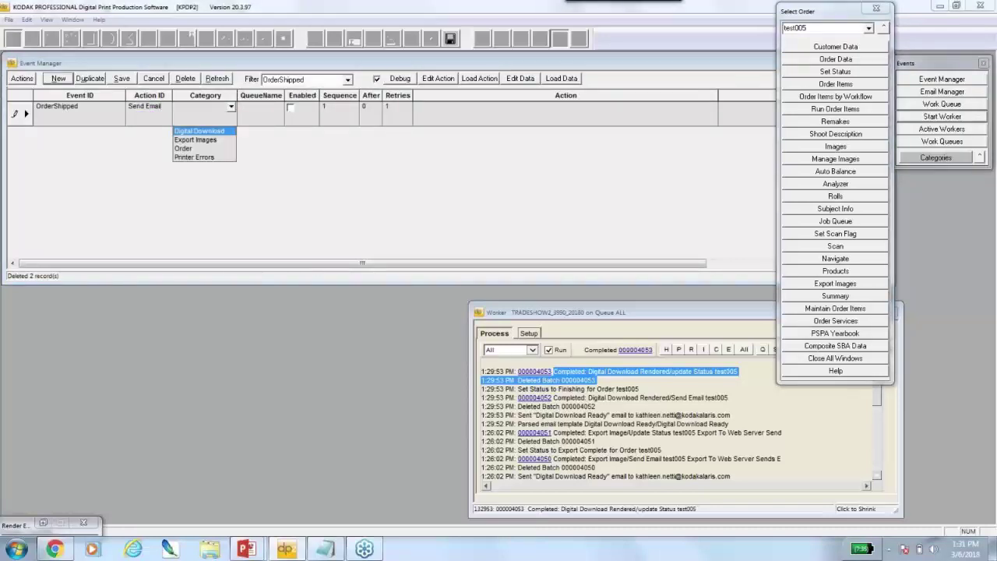
left_click(184, 148)
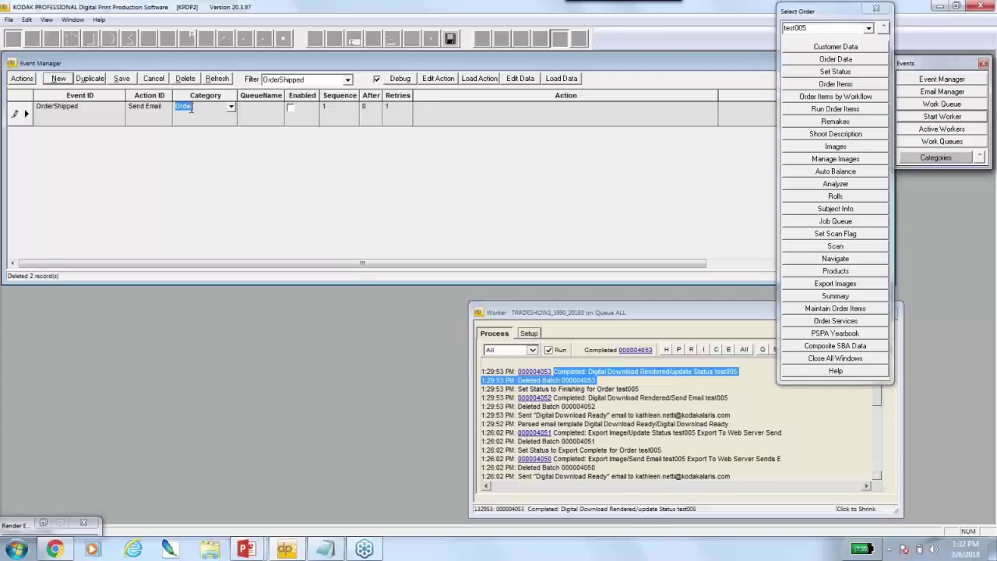
Step: Assign the OrderShipped Send Email row to the Main queue and enable it
left_click(279, 109)
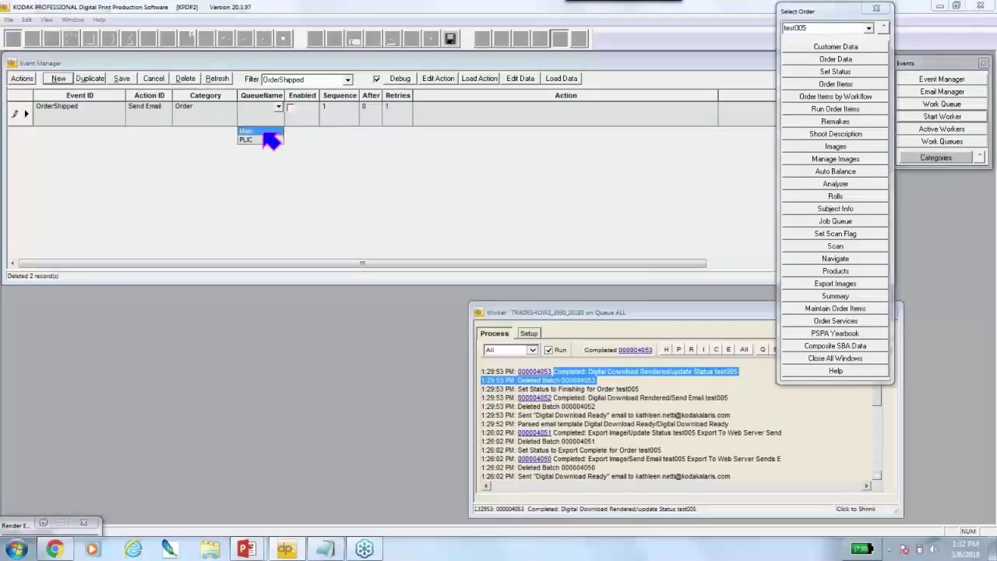
left_click(265, 131)
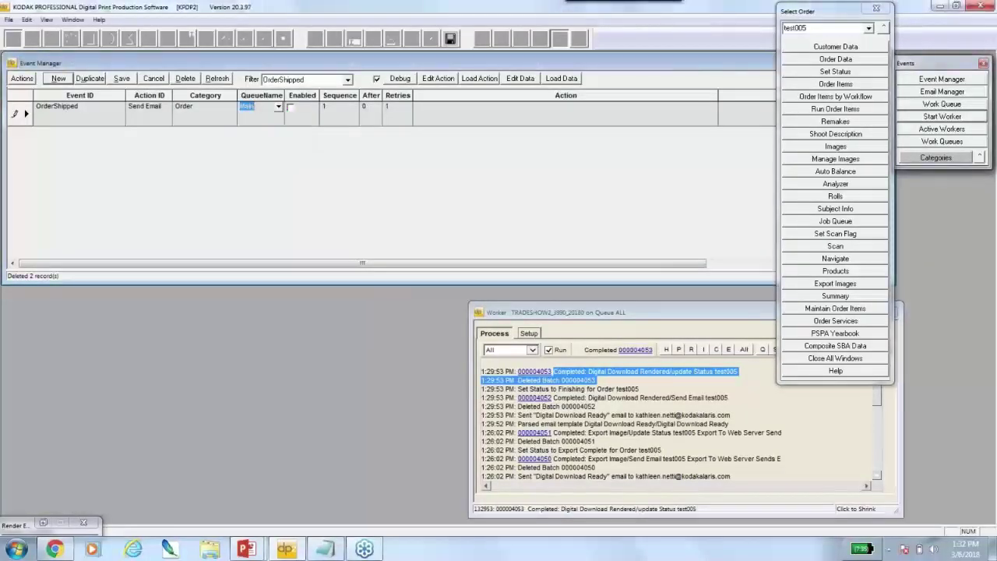
left_click(280, 109)
left_click(262, 139)
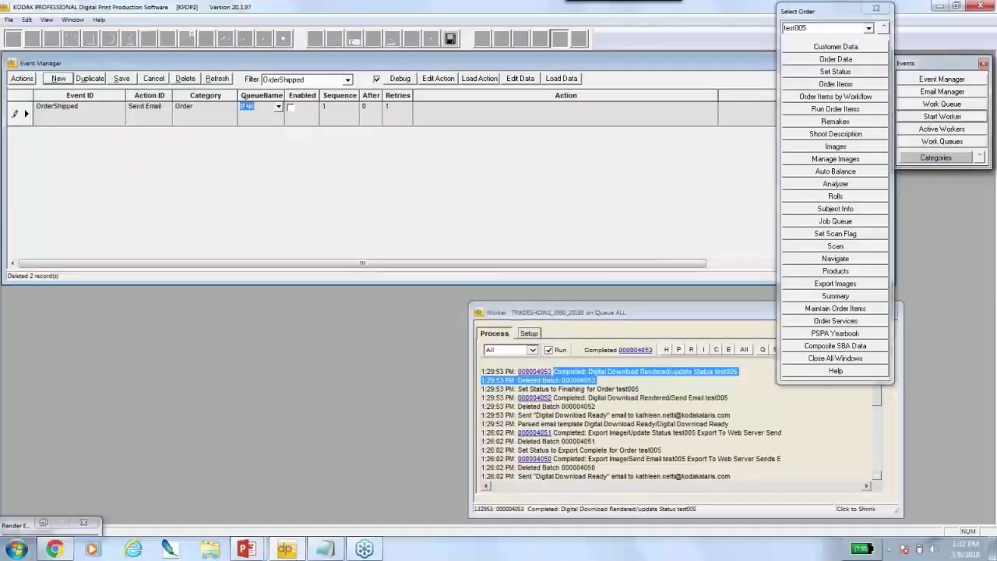
left_click(279, 108)
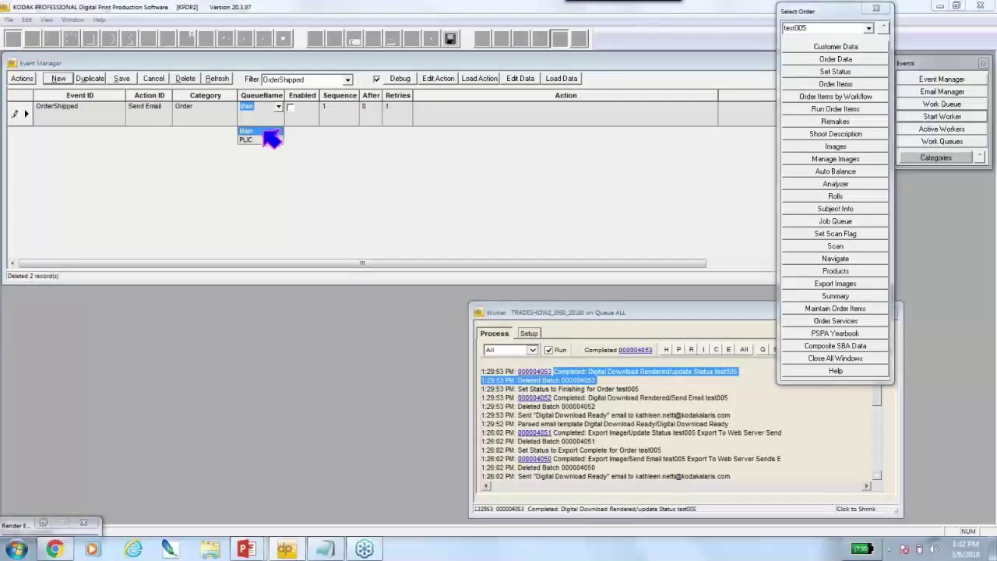
left_click(265, 132)
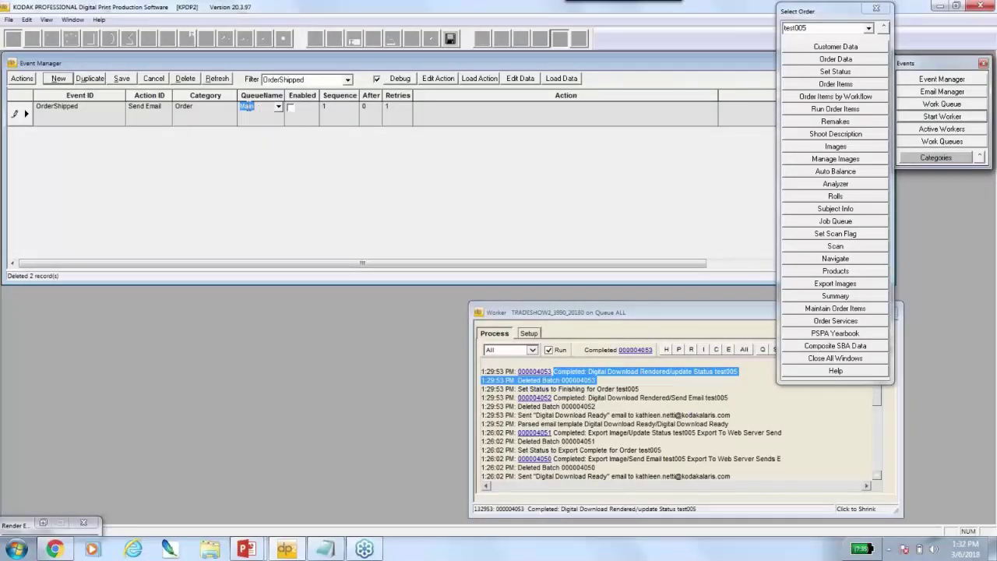
left_click(279, 107)
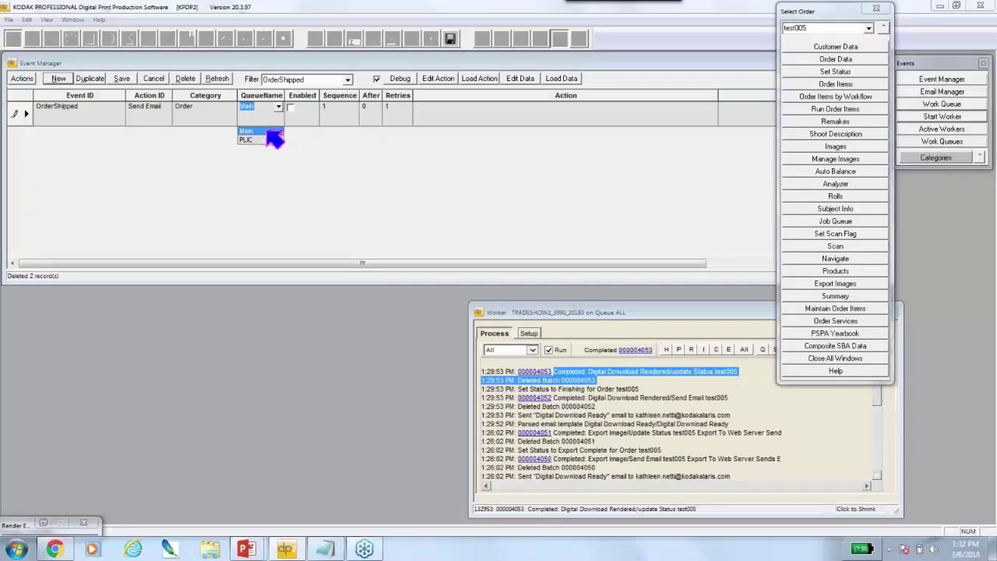
left_click(261, 131)
left_click(291, 107)
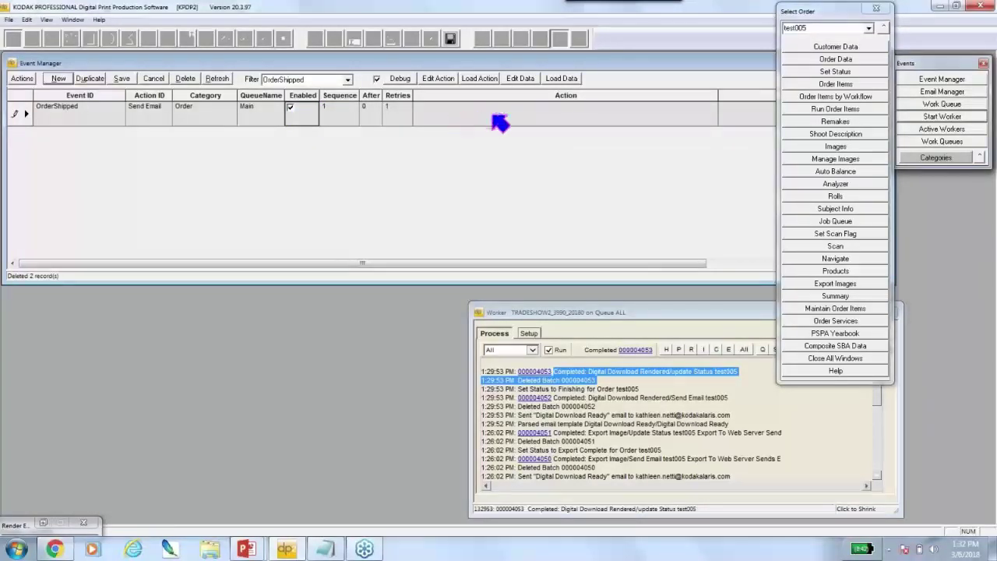
Step: Examine the order-related email actions available for the Send Email row, including the Order Shipped, Digital Download Ready and Printer Error groups
right_click(19, 114)
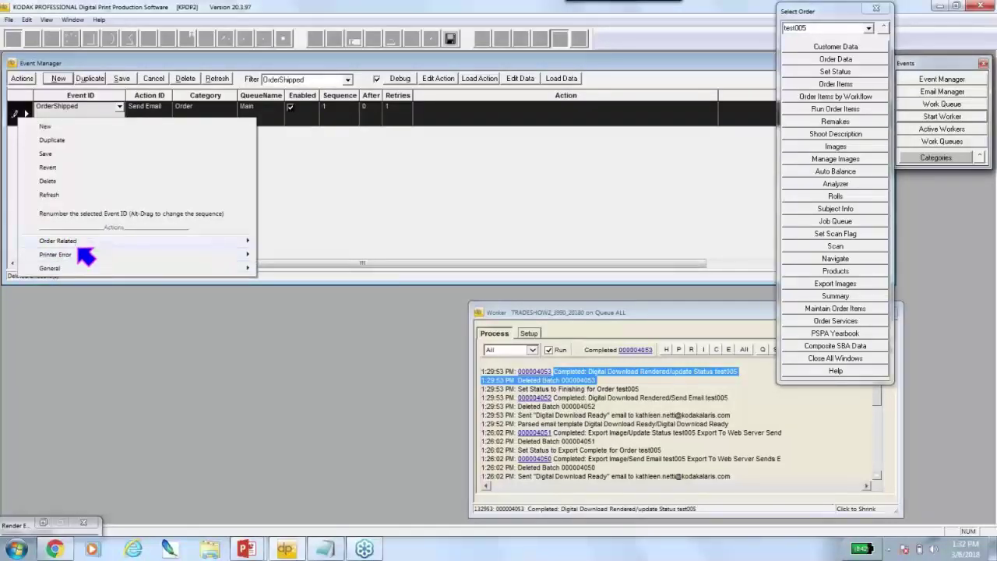
mouse_move(99, 241)
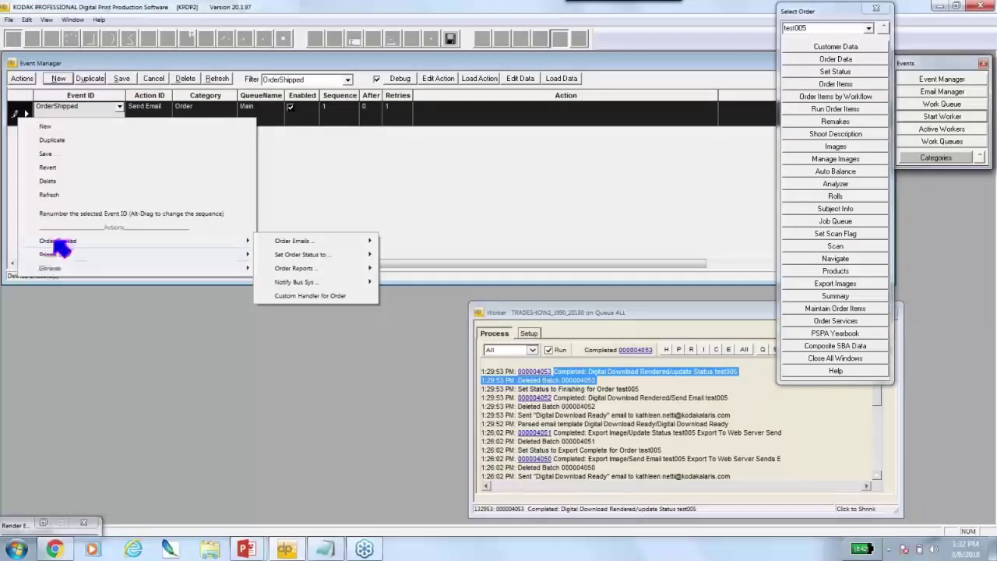
mouse_move(322, 251)
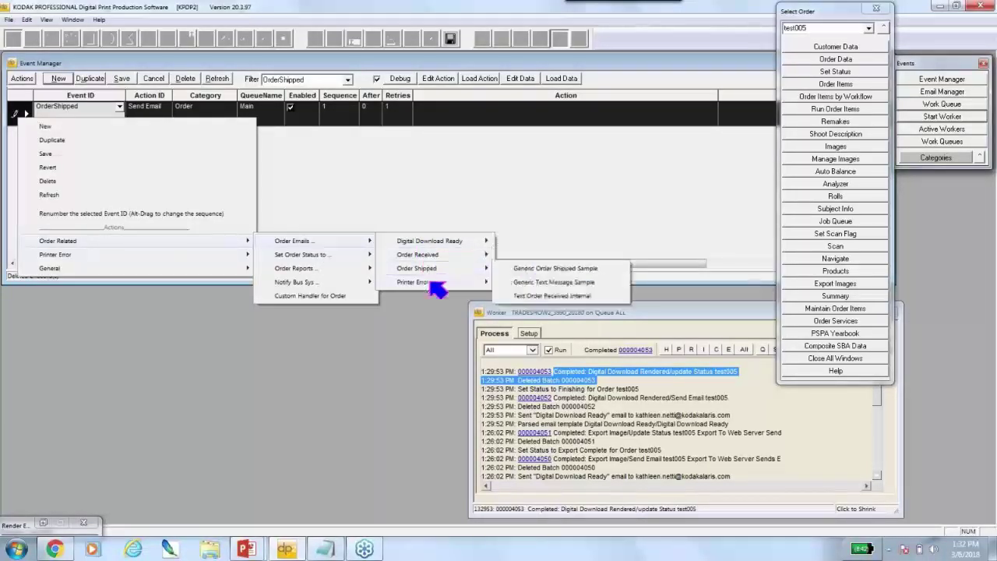
mouse_move(442, 266)
mouse_move(450, 246)
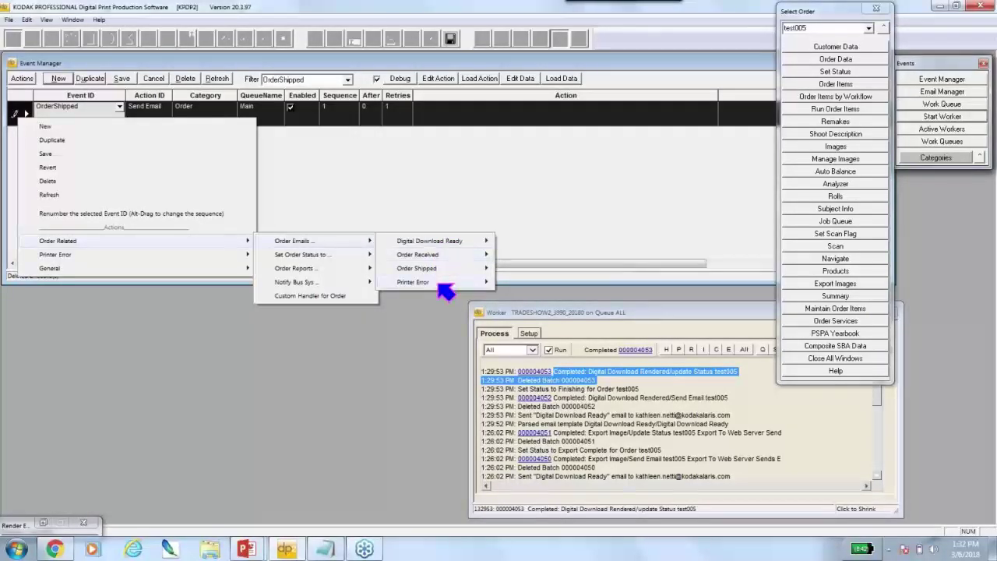
mouse_move(439, 284)
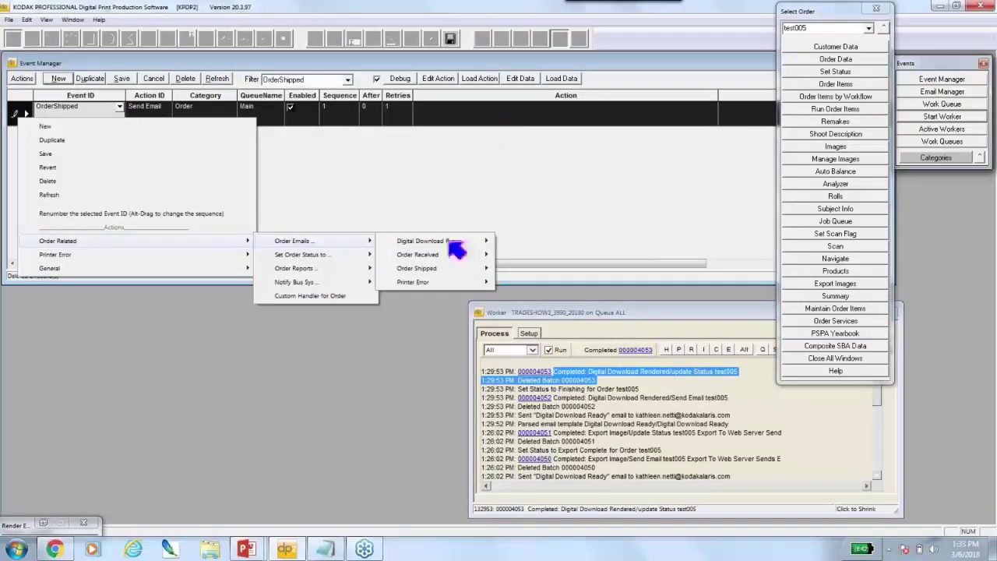
mouse_move(427, 285)
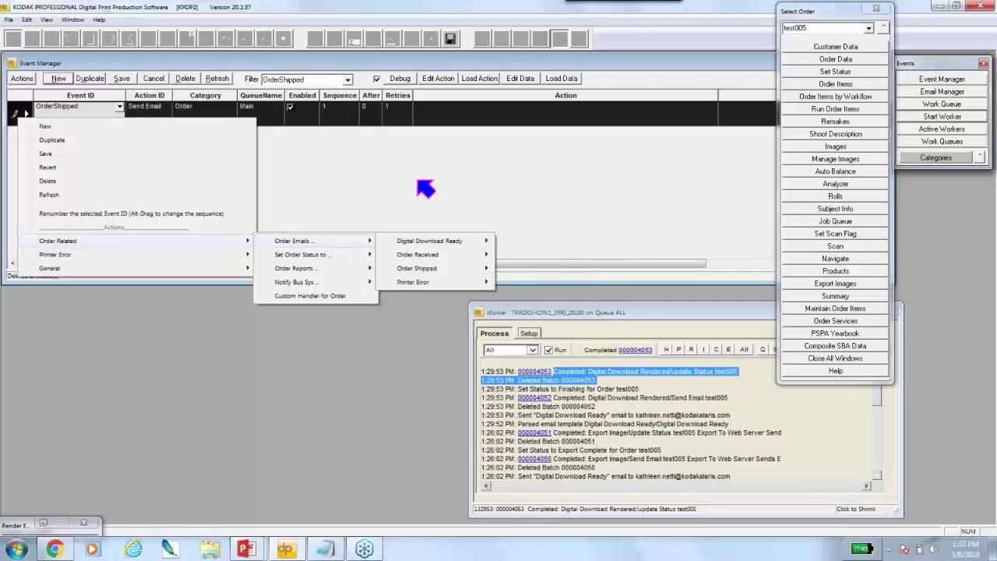
Step: Collapse the Select Order window, open the Email Manager and expand its email server response check
left_click(881, 29)
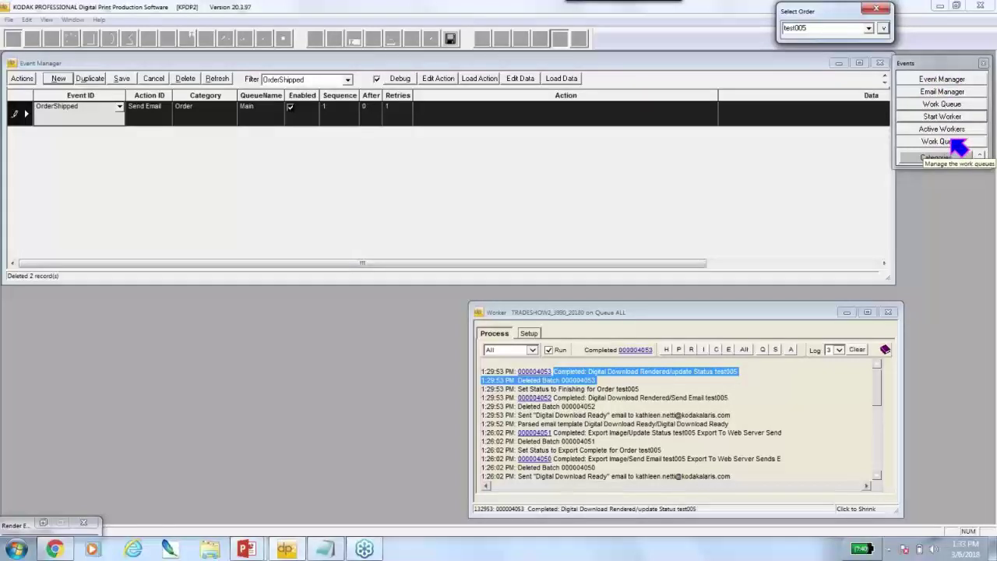
left_click(948, 95)
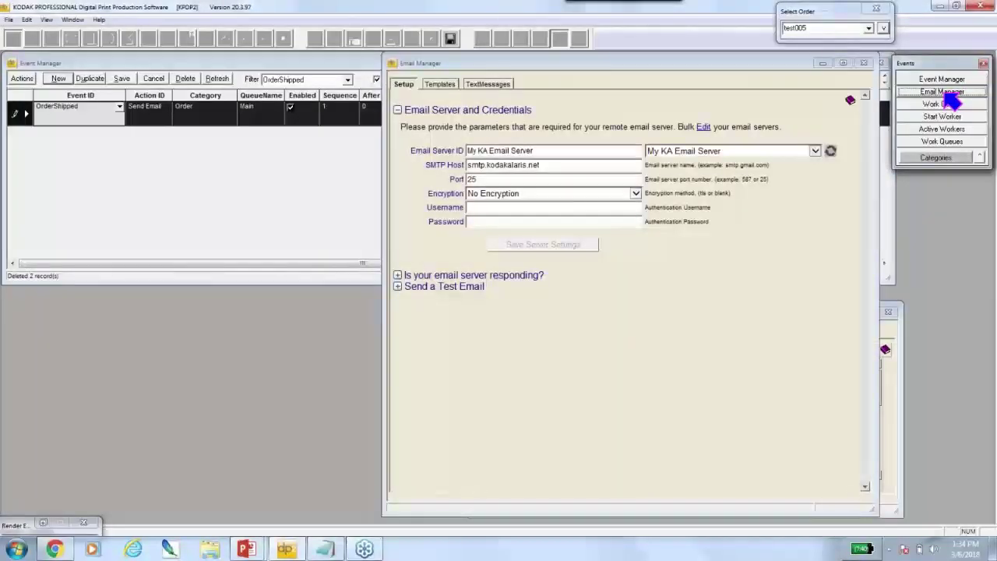
left_click(398, 275)
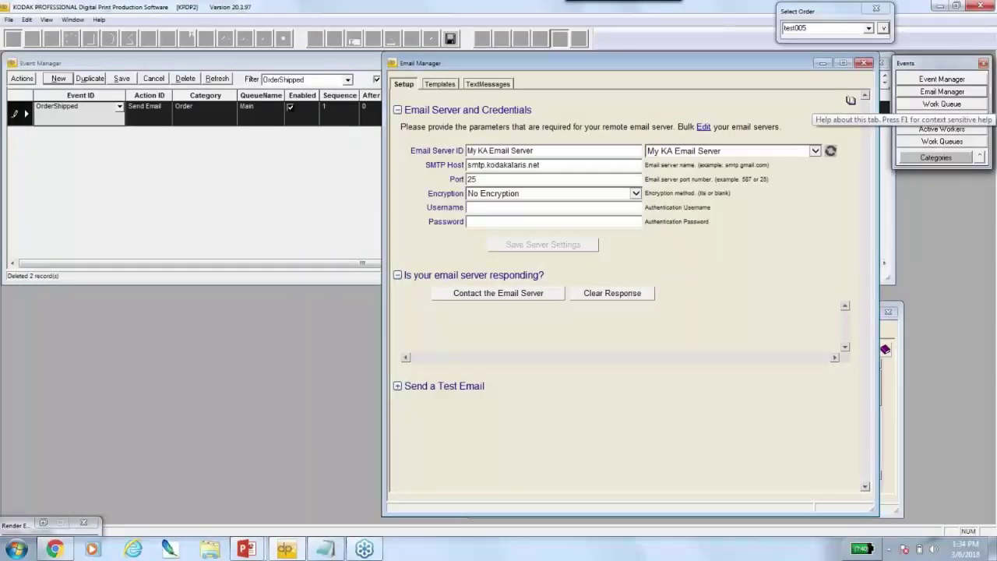
Step: Review the email server's ID, port and encryption options, and examine the Send a Test Email fields before collapsing that section
triple_click(490, 152)
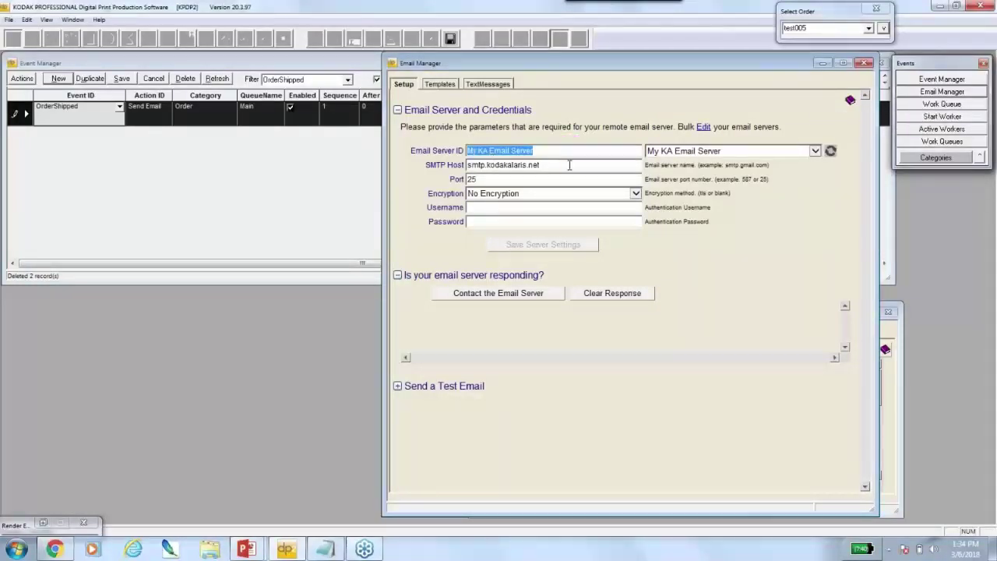
key("Tab")
key("Tab")
left_click(478, 194)
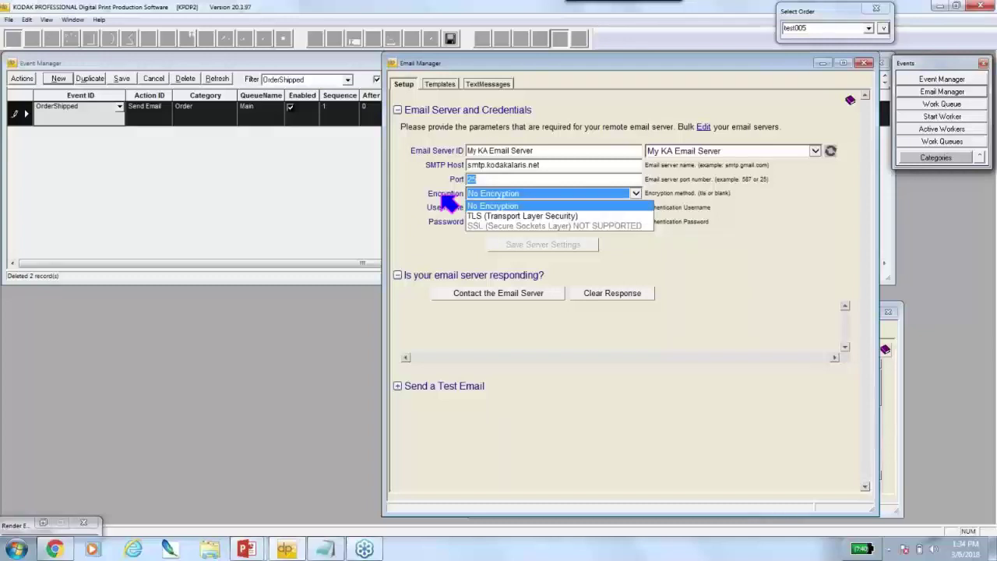
left_click(409, 199)
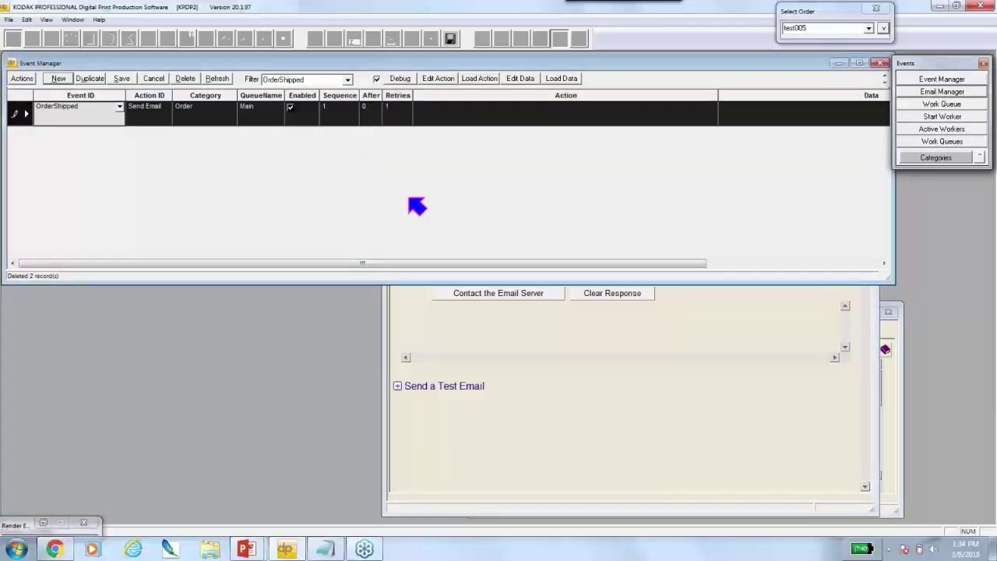
left_click(561, 352)
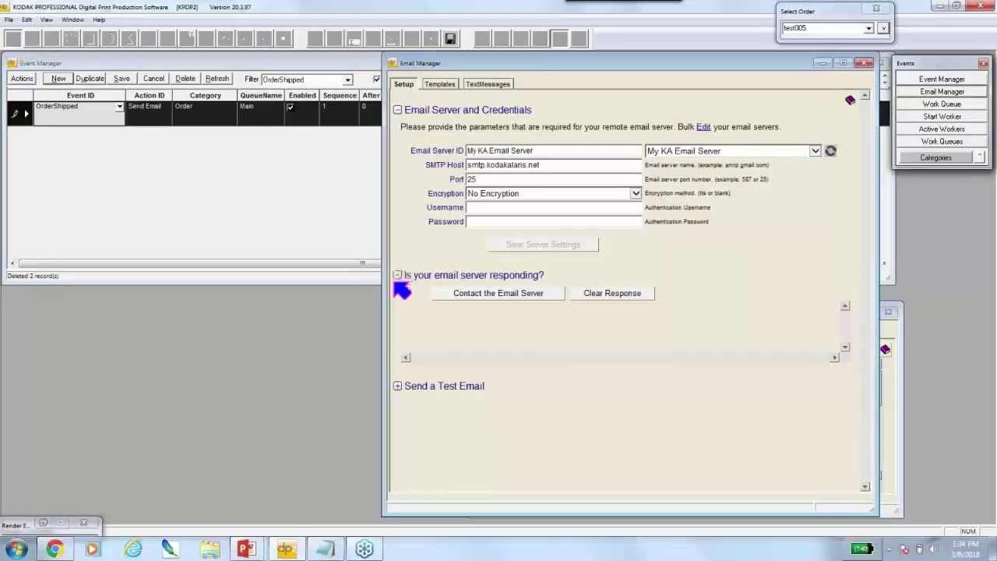
left_click(398, 386)
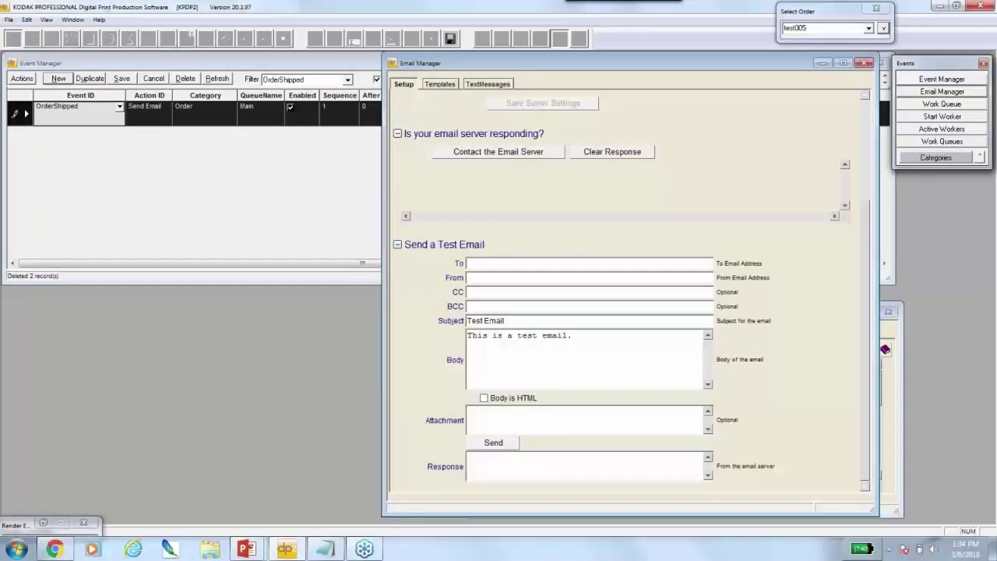
left_click(398, 244)
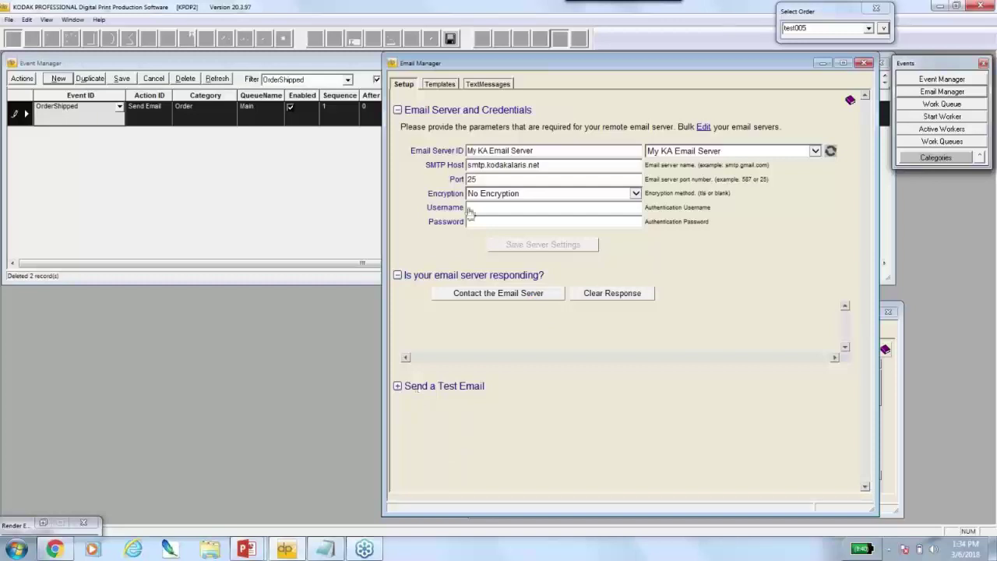
Step: Open the email templates list from the Email Manager and review the actions for managing and importing templates
left_click(441, 85)
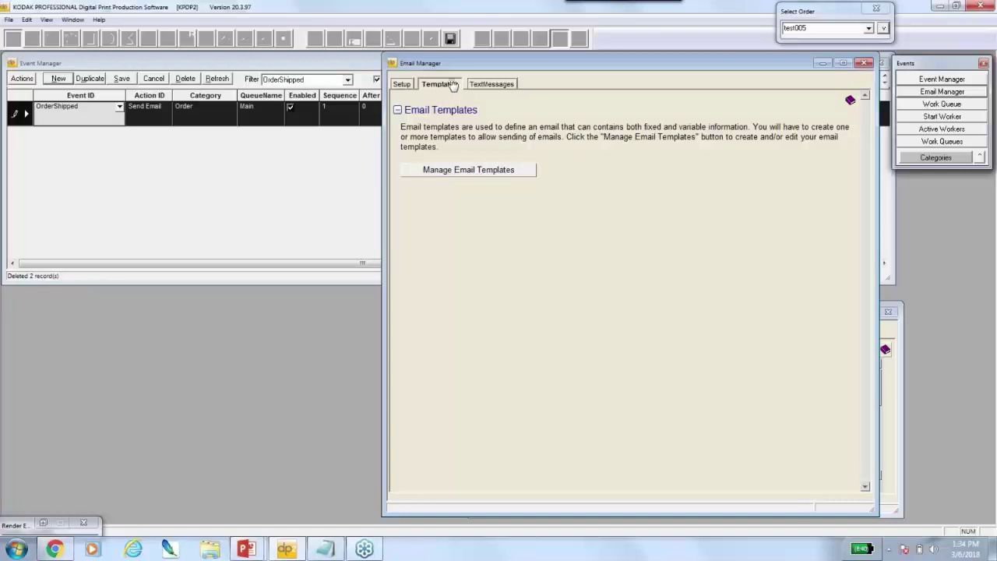
left_click(460, 171)
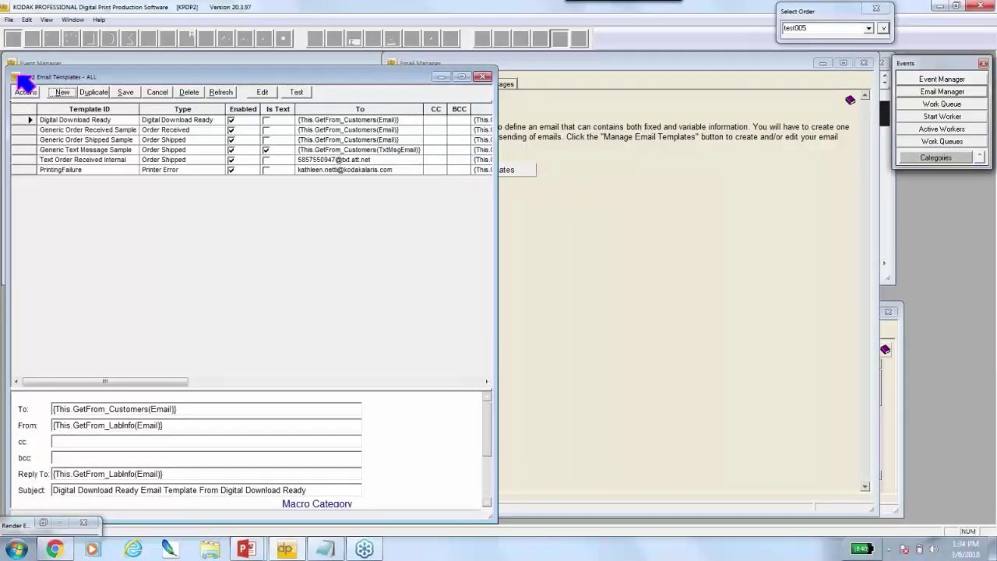
left_click(60, 91)
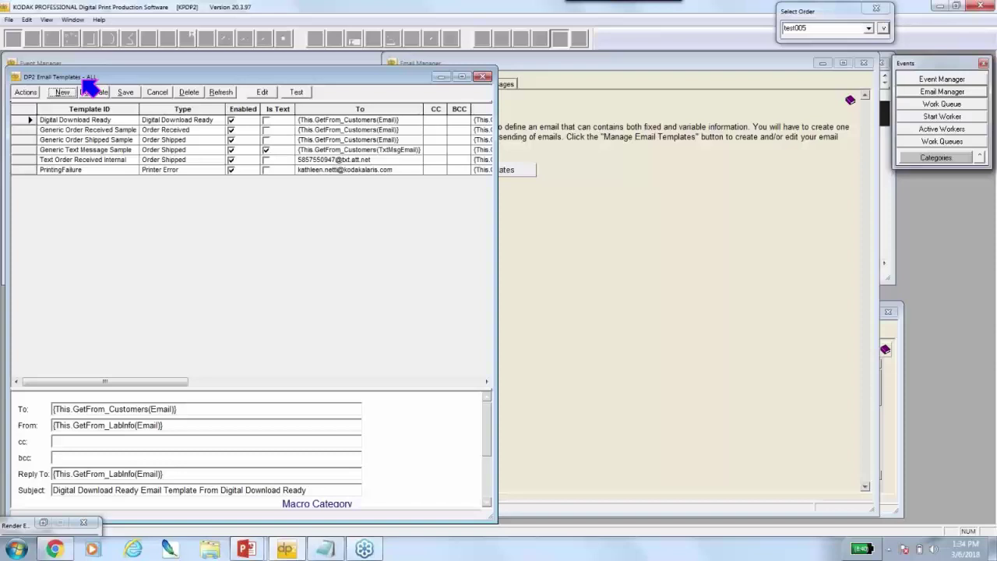
left_click(25, 92)
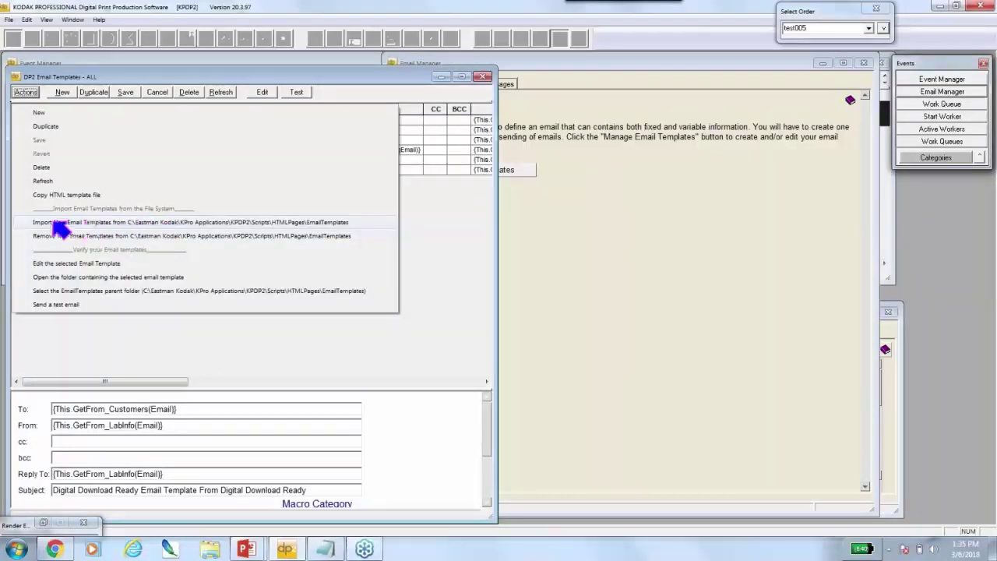
left_click(427, 252)
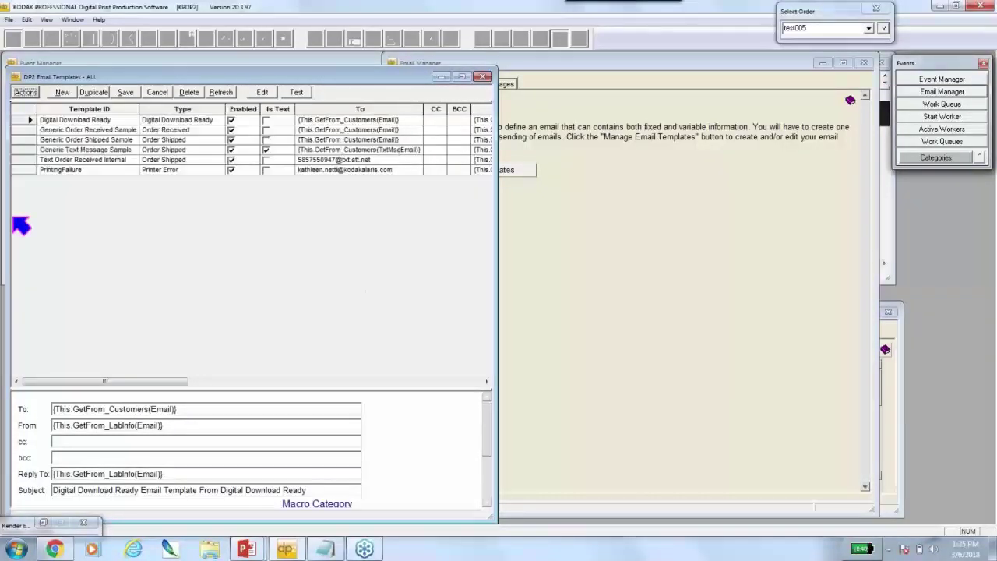
Step: Examine the Order Shipped, PrintingFailure and Generic Text Message Sample templates and the template import action, and close the templates list
left_click_drag(25, 139, 25, 159)
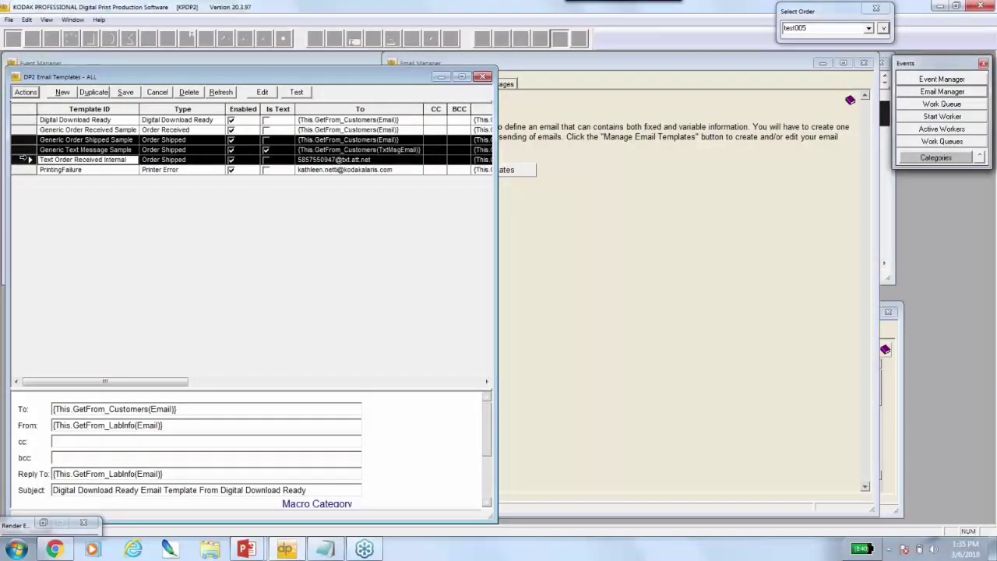
left_click(31, 169)
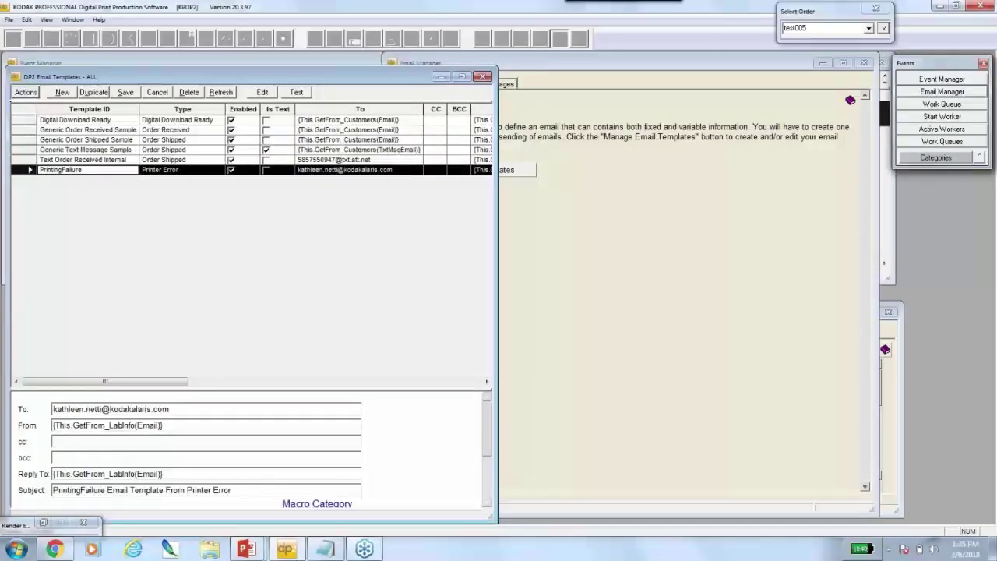
left_click(24, 148)
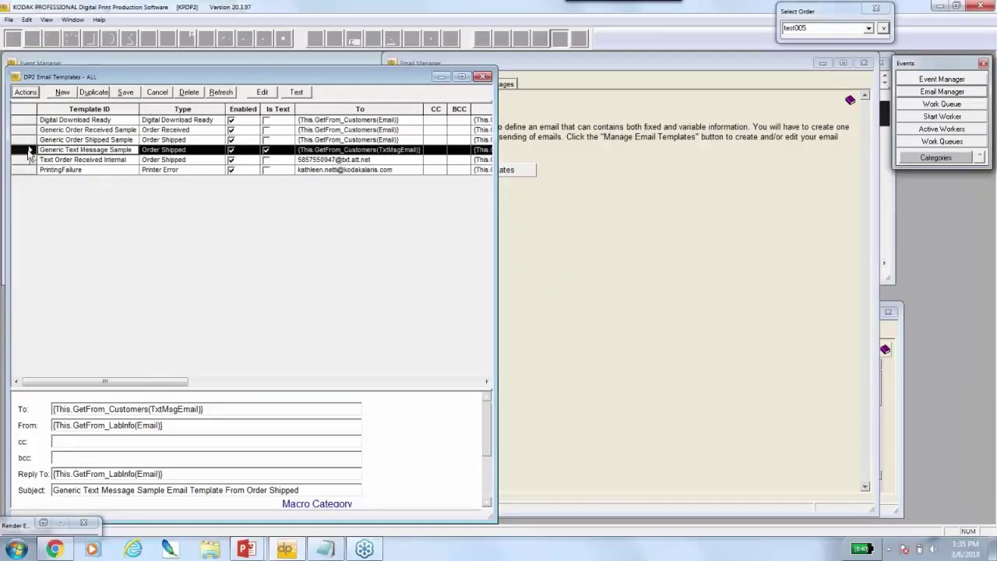
left_click(28, 93)
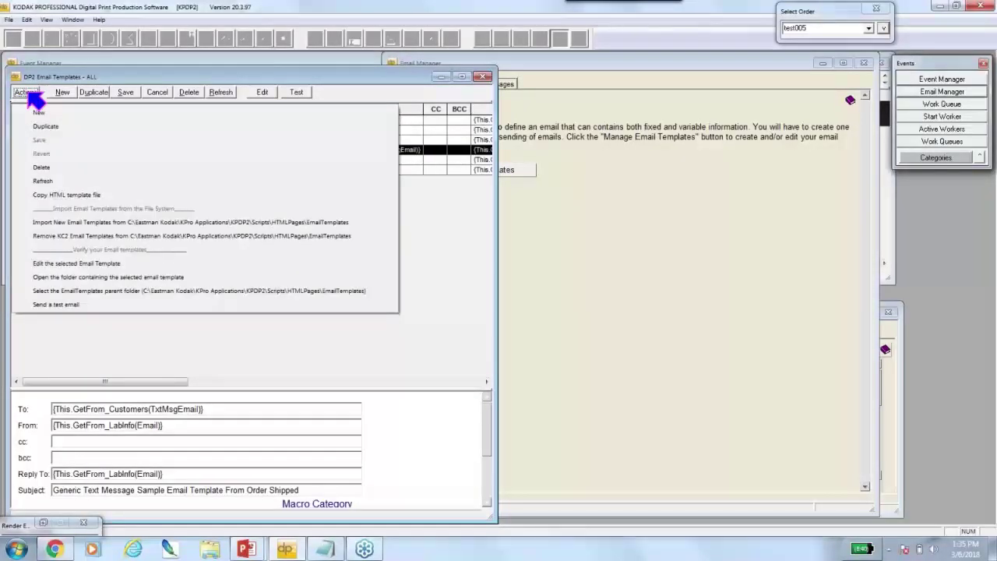
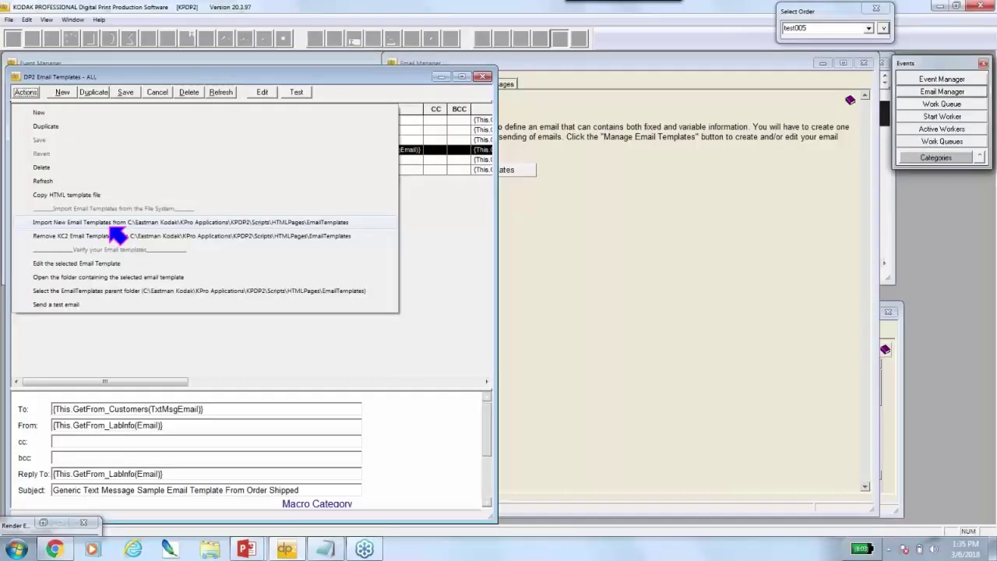
double_click(23, 82)
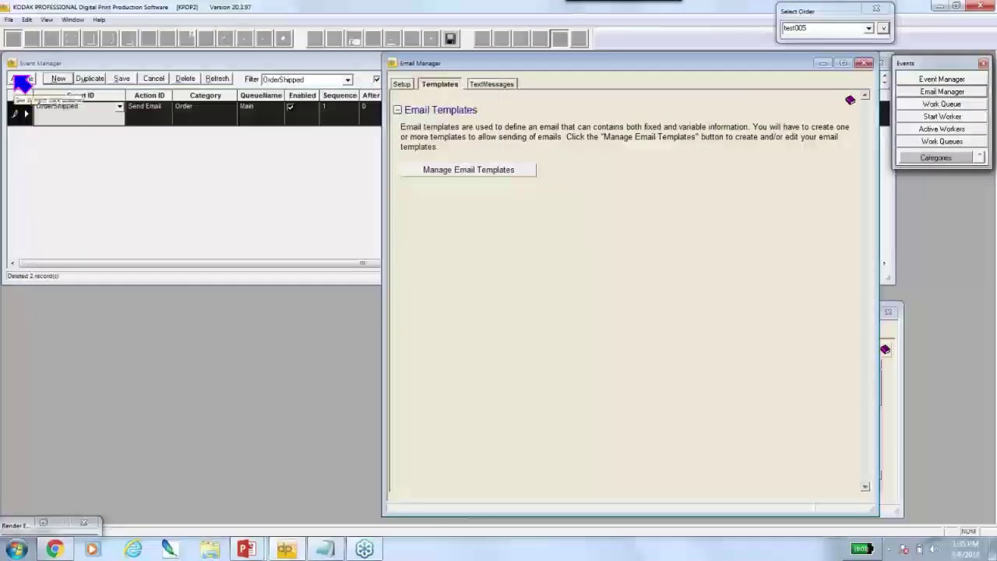
Step: Review the Email Manager's text message instructions, highlighting the example mobile carrier address
left_click(403, 85)
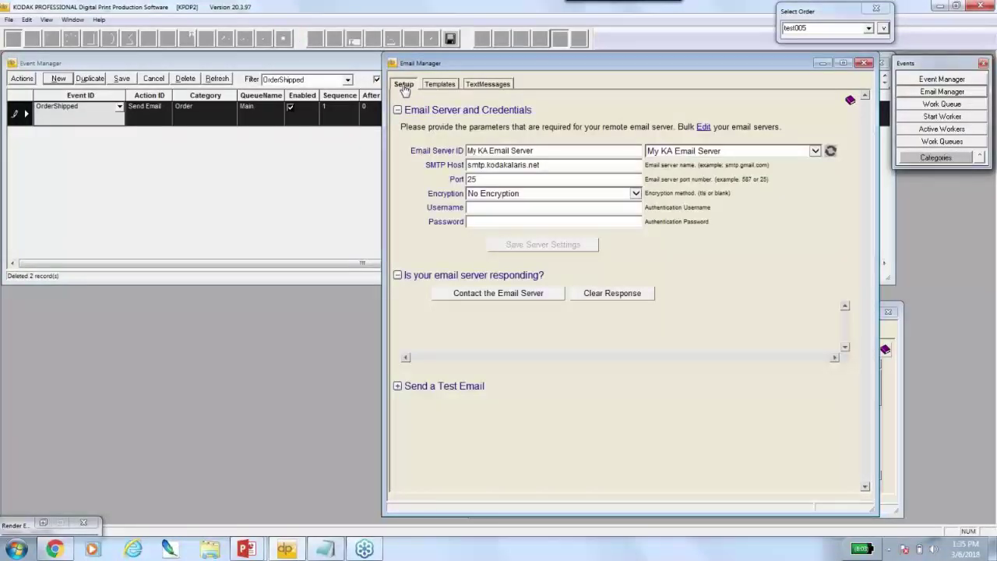
left_click(446, 86)
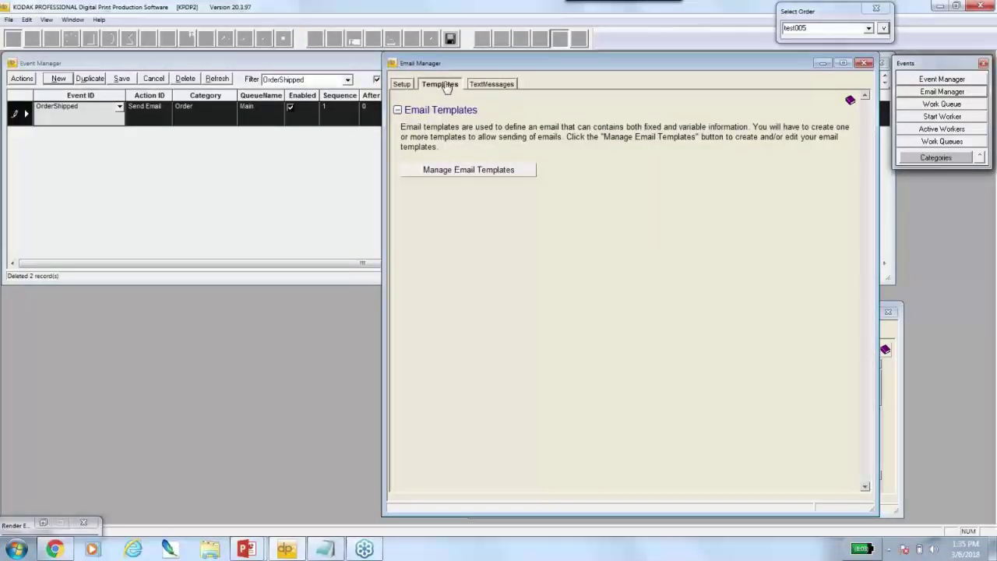
left_click(492, 85)
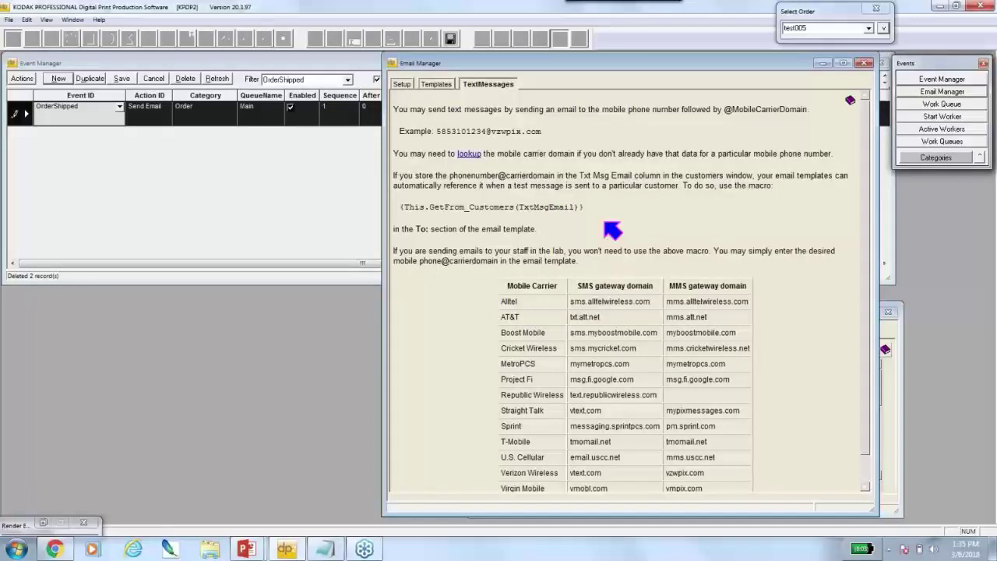
left_click_drag(434, 131, 562, 130)
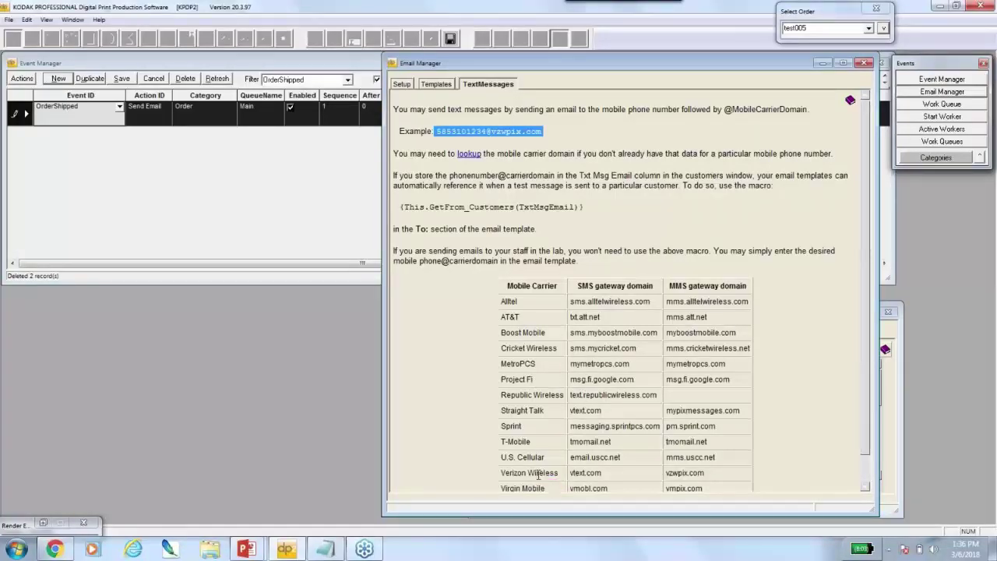
Step: Close the Email Manager, restore the Event Manager window and assign the Generic Order Shipped Sample email action to the OrderShipped Send Email row
left_click(865, 63)
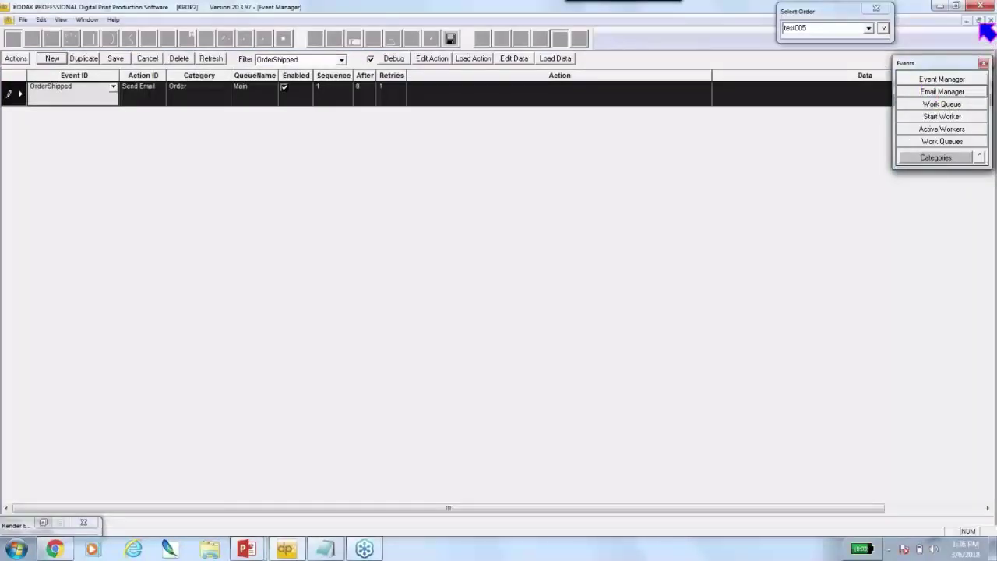
left_click(979, 21)
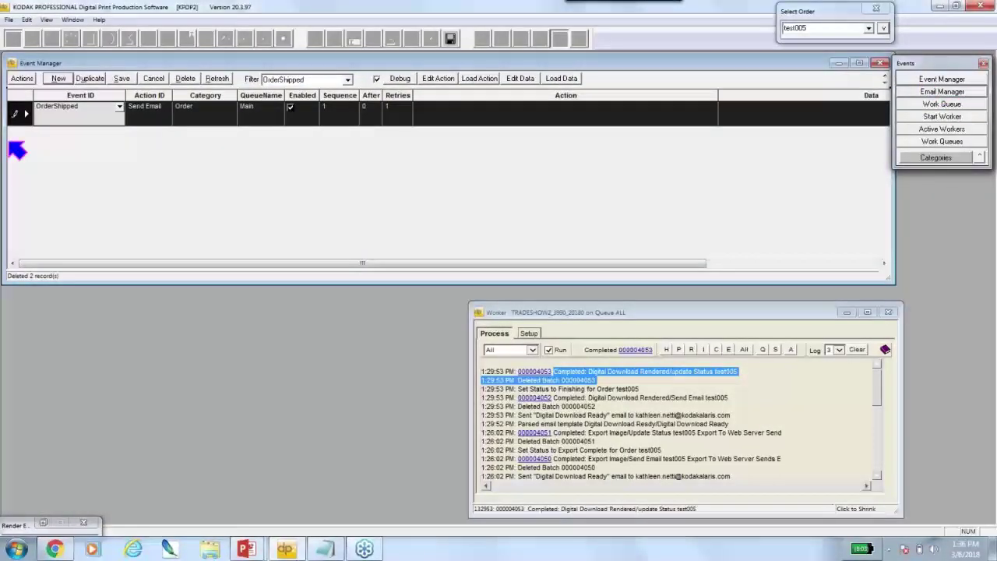
right_click(21, 115)
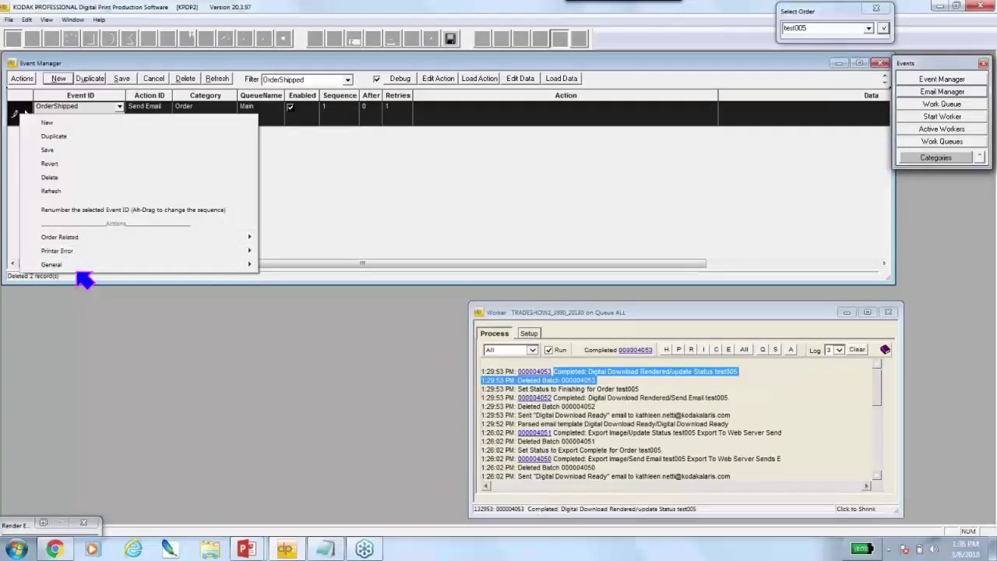
mouse_move(76, 239)
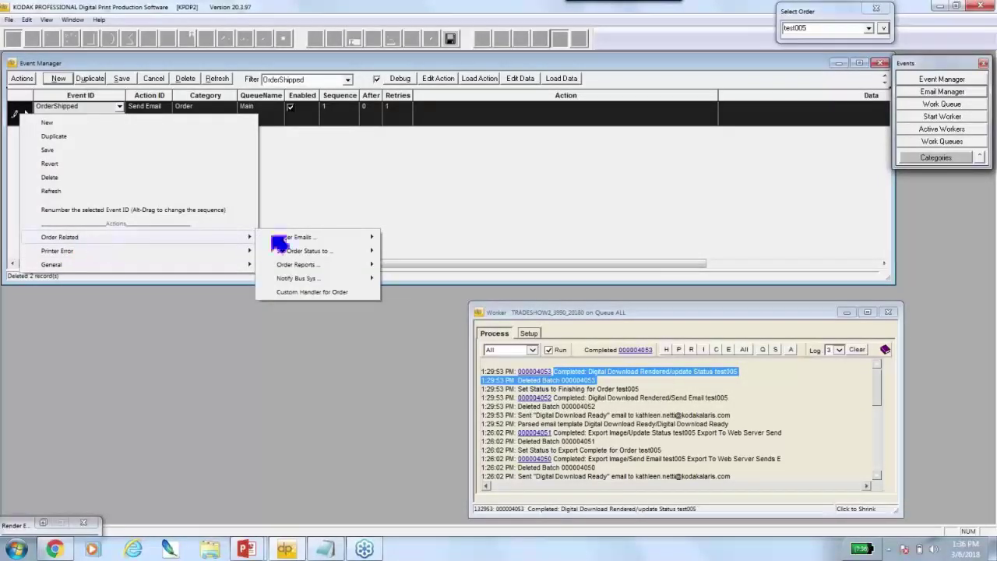
mouse_move(320, 245)
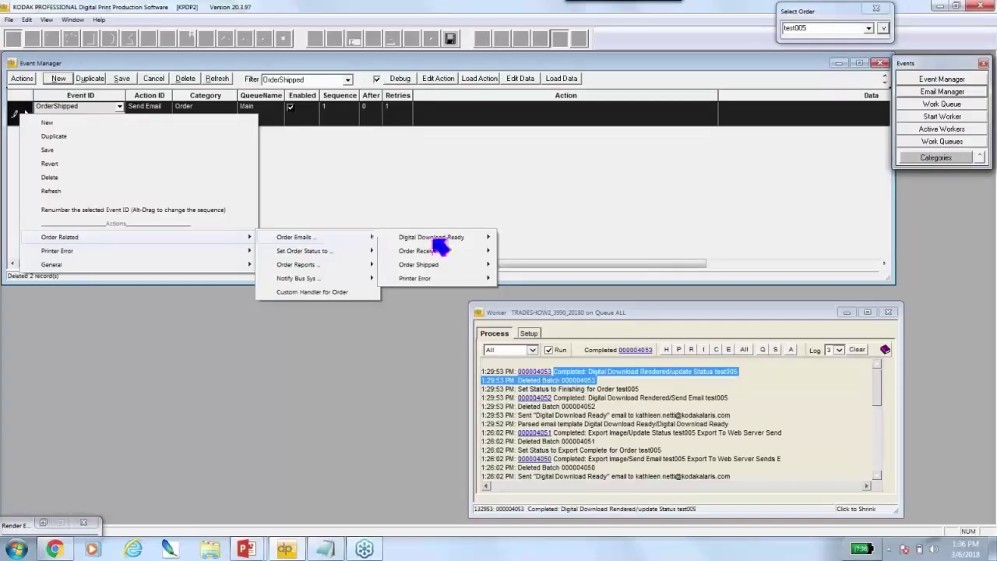
mouse_move(441, 267)
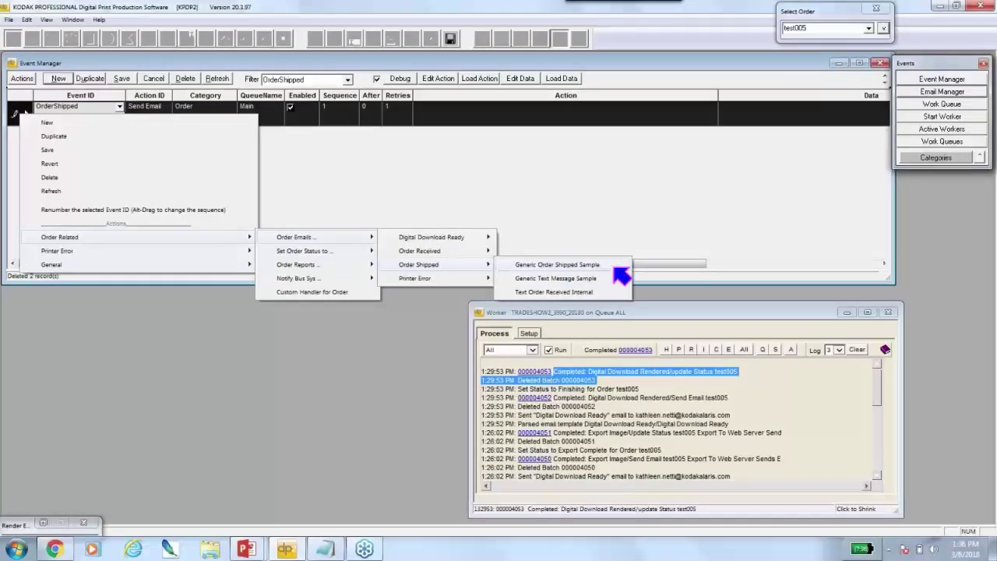
left_click(537, 269)
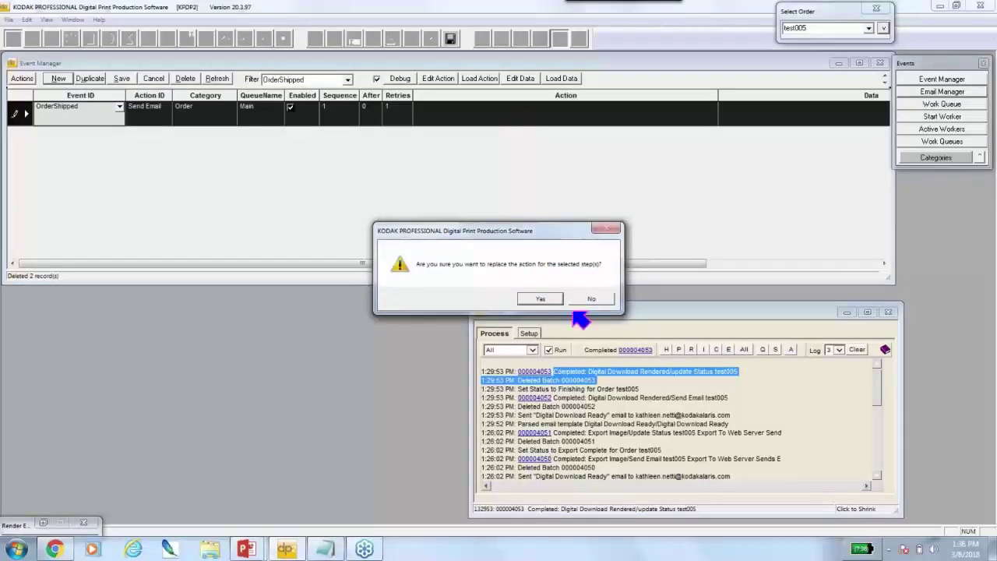
left_click(543, 300)
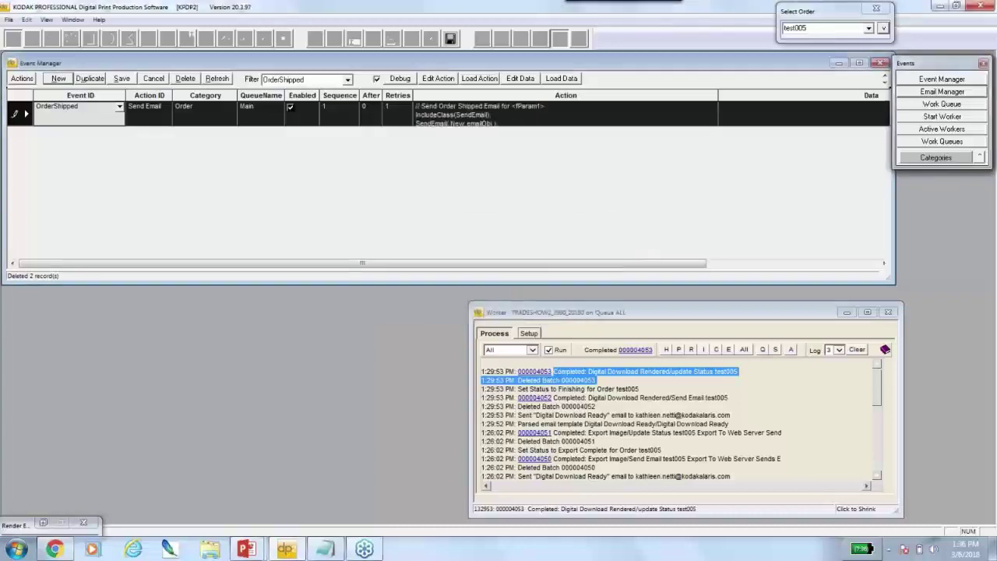
Step: Enlarge the Send Email row to read its complete action script, and reduce the row height again
left_click(492, 149)
left_click_drag(15, 126, 15, 175)
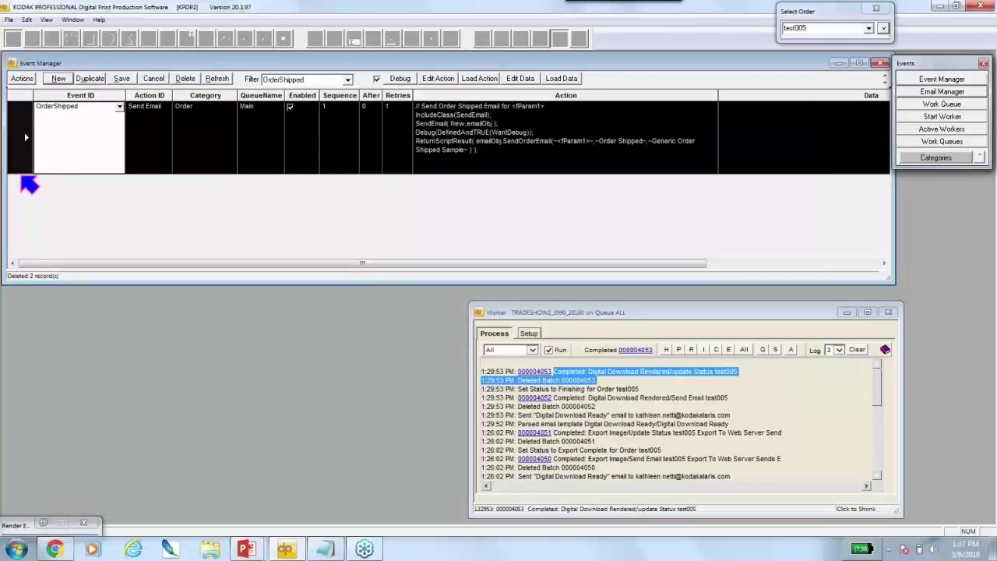
left_click_drag(27, 160, 28, 133)
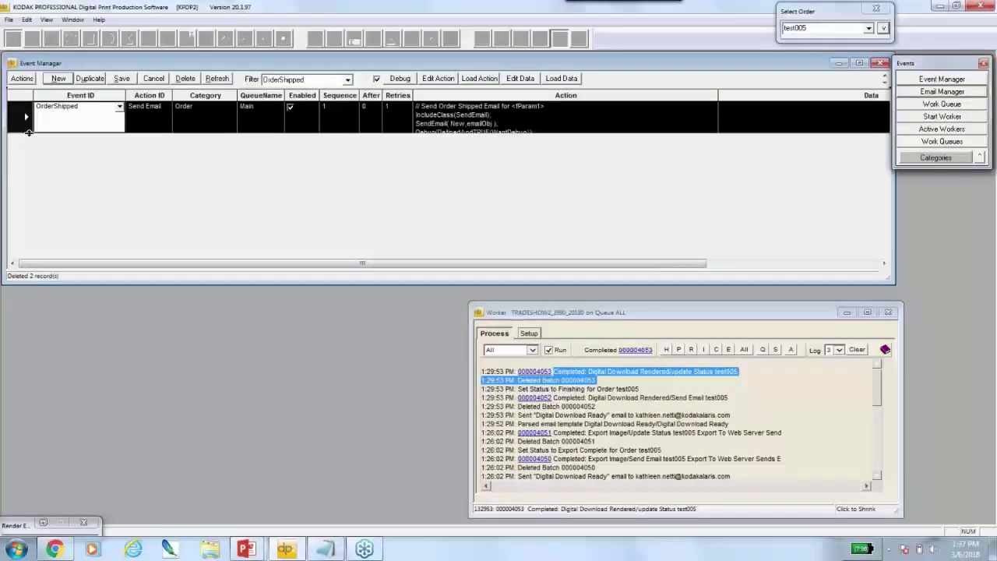
Step: Duplicate the OrderShipped Send Email row, give the copy the action ID "Update status" and enable it
left_click(90, 79)
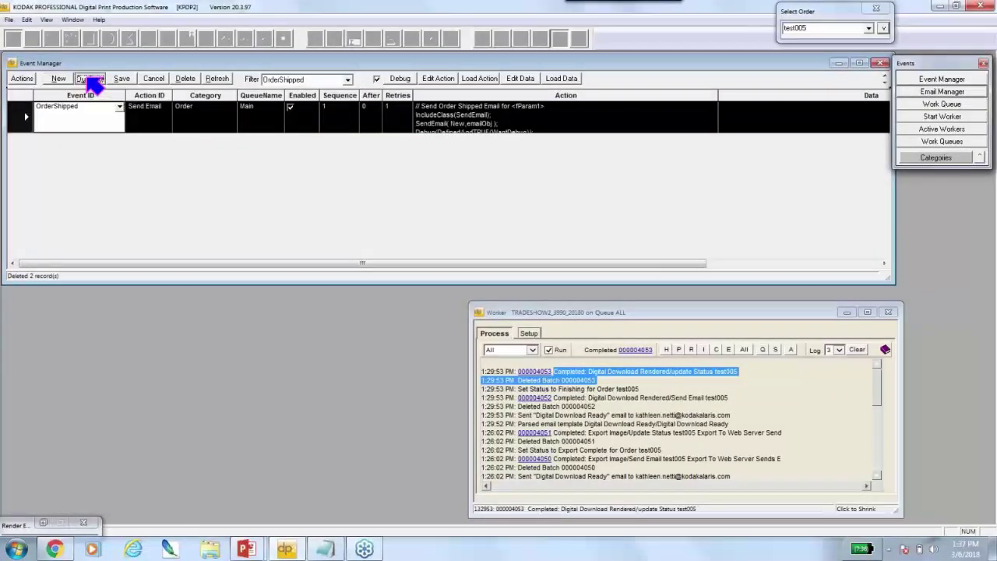
left_click(149, 159)
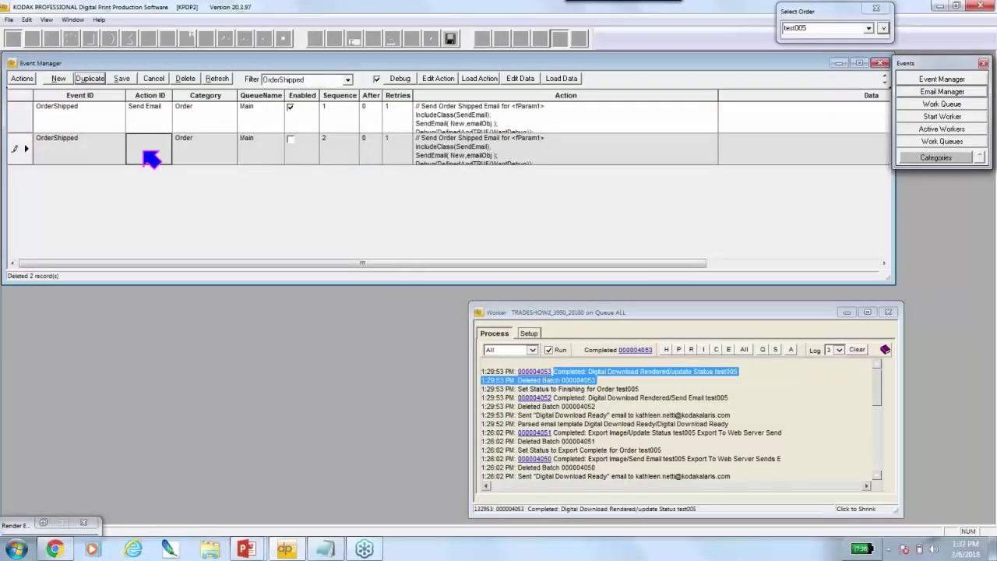
type("U")
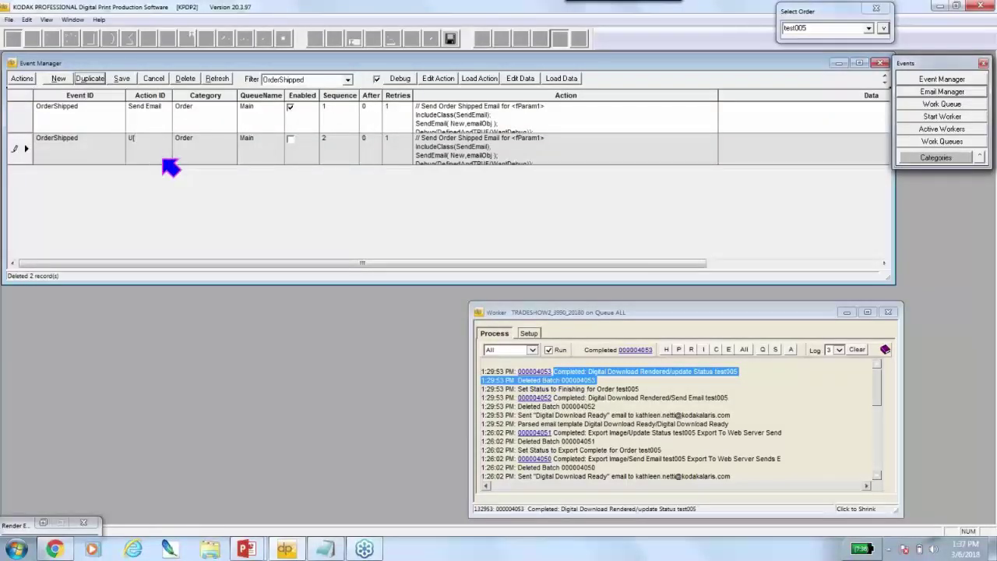
type("pdate status")
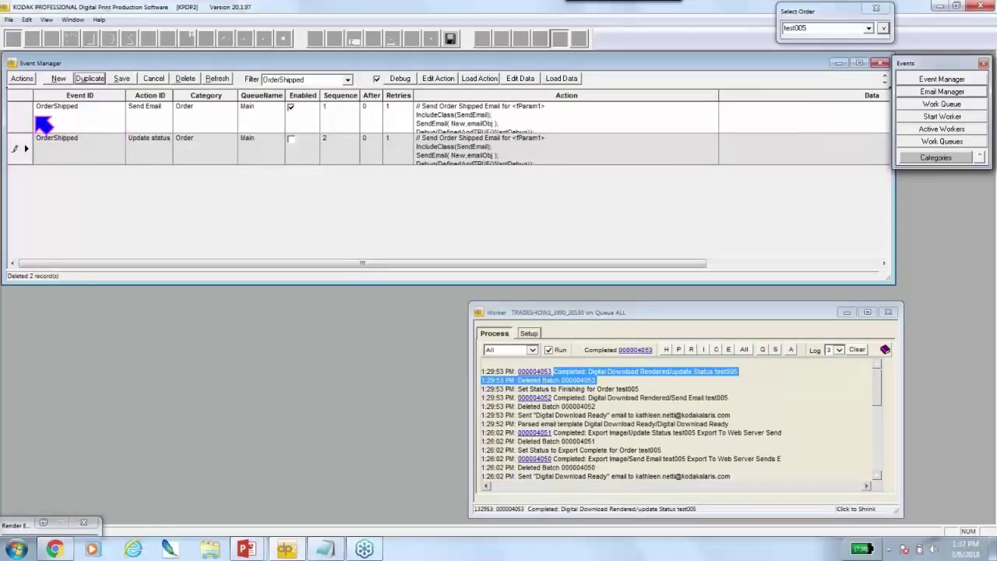
left_click(292, 140)
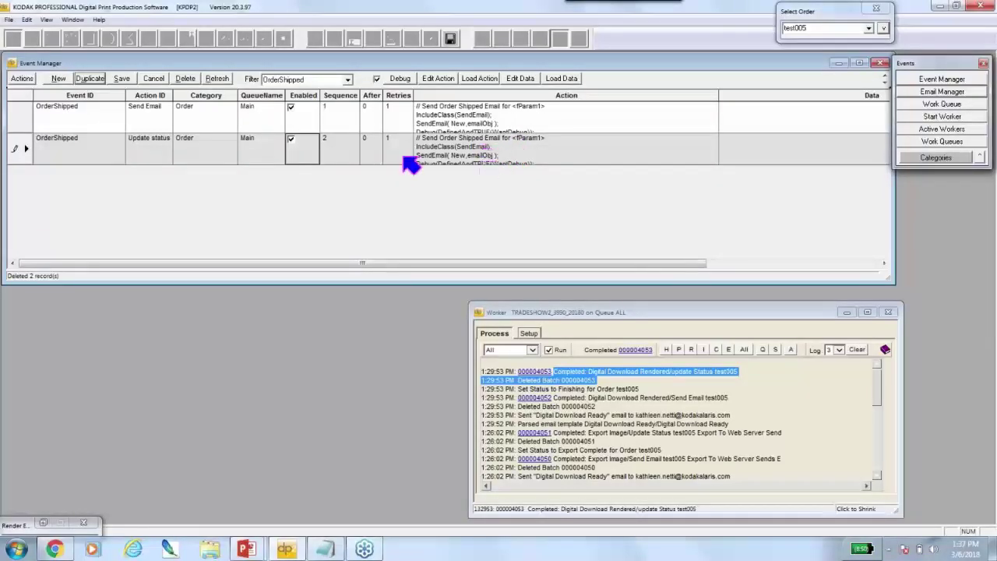
Step: Replace the Update status row's action with the order-related one that sets the order status to Finish
right_click(15, 148)
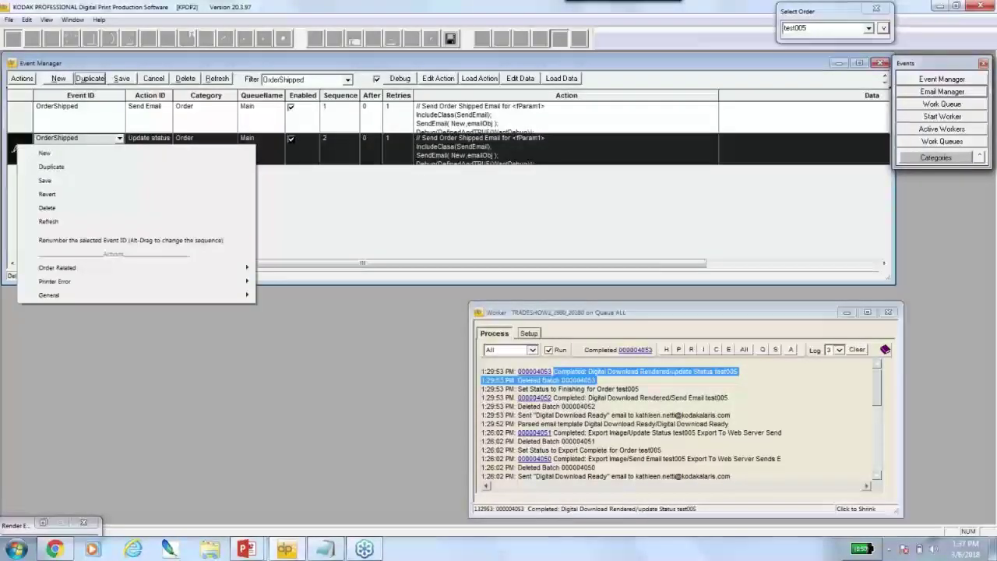
mouse_move(77, 270)
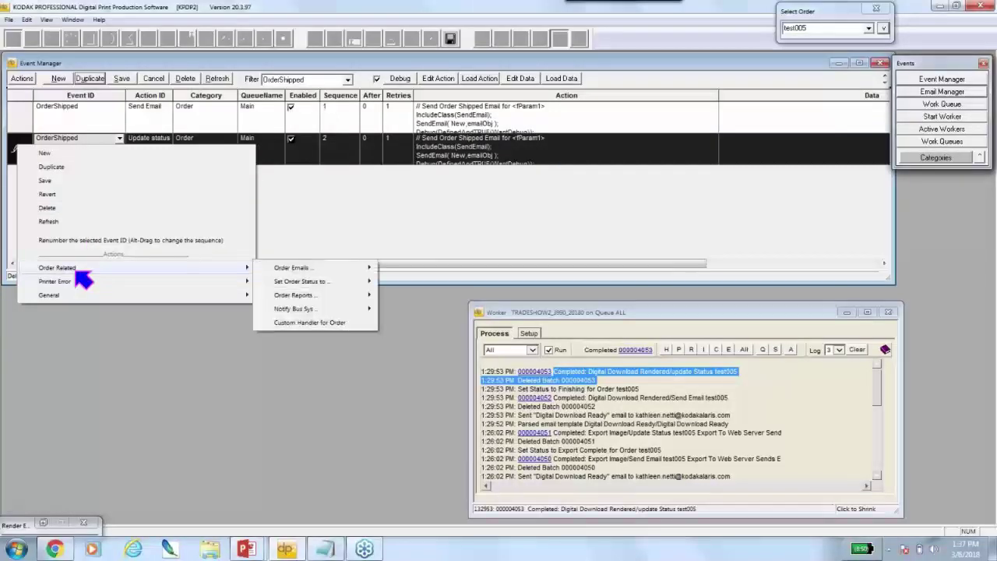
mouse_move(301, 283)
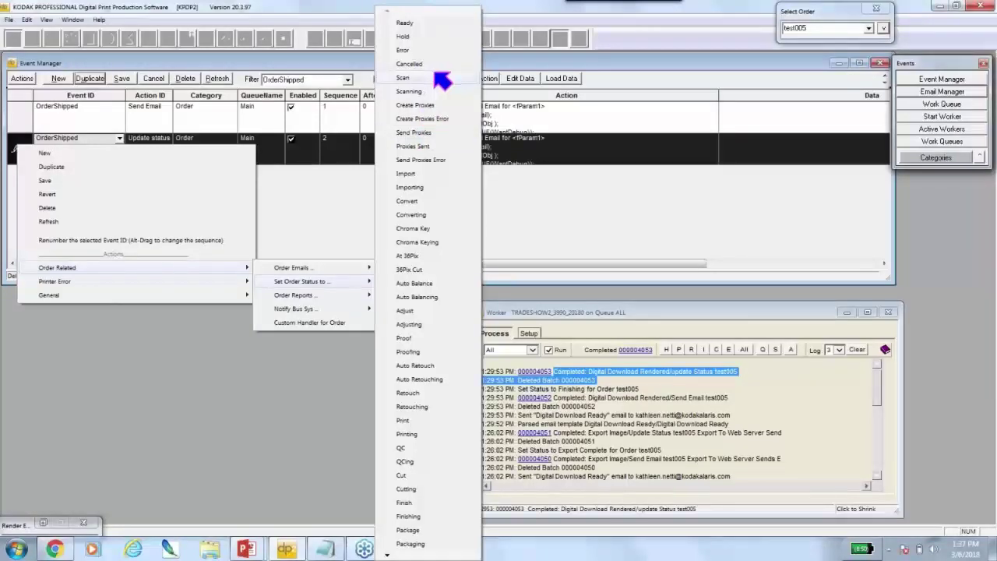
left_click(410, 510)
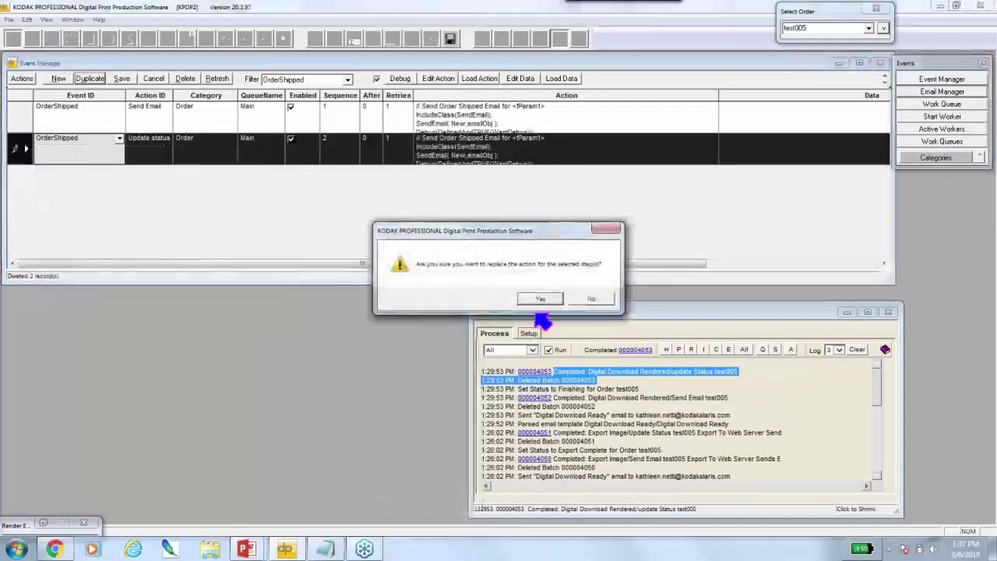
left_click(546, 299)
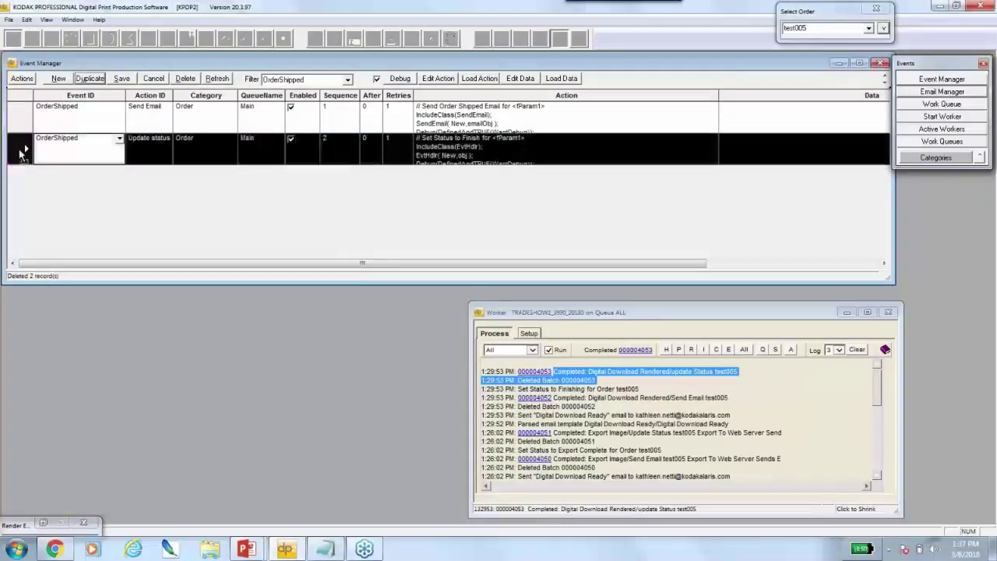
Step: Edit the OrderShipped Update status action script so SetOrderStatus uses Complete instead of Finish, save the file and load it back into the row
left_click_drag(11, 164, 11, 204)
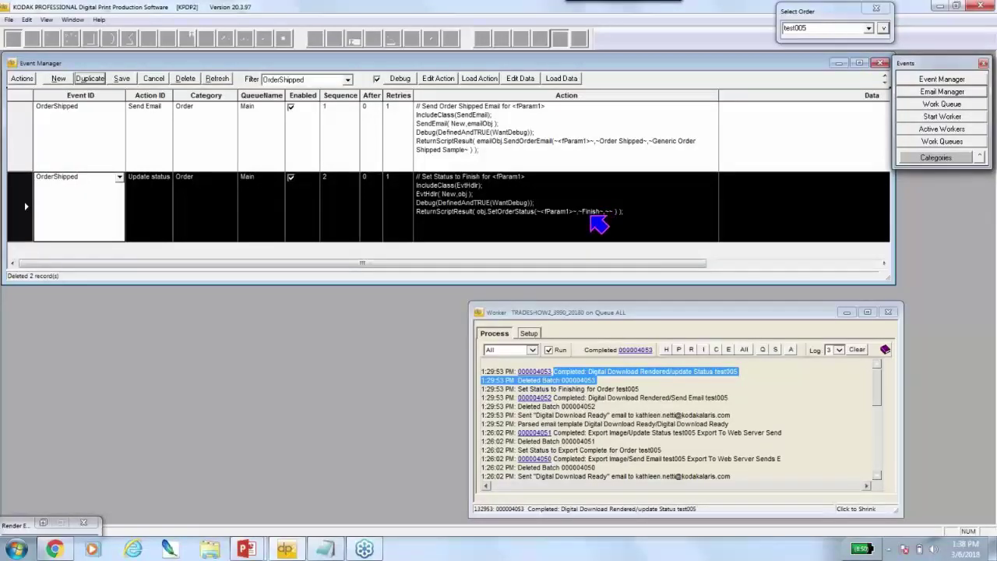
left_click(589, 213)
left_click_drag(582, 212, 598, 212)
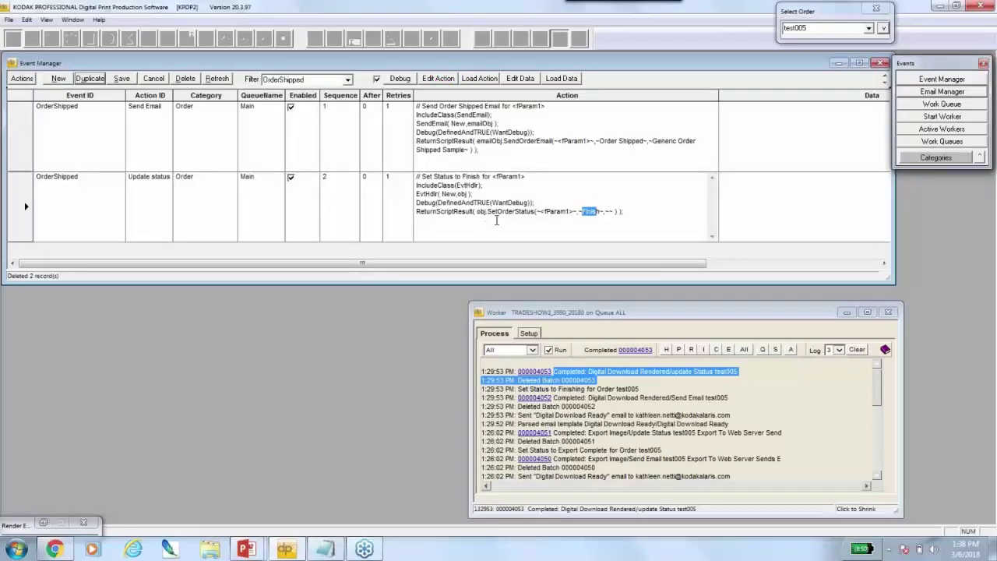
left_click(439, 79)
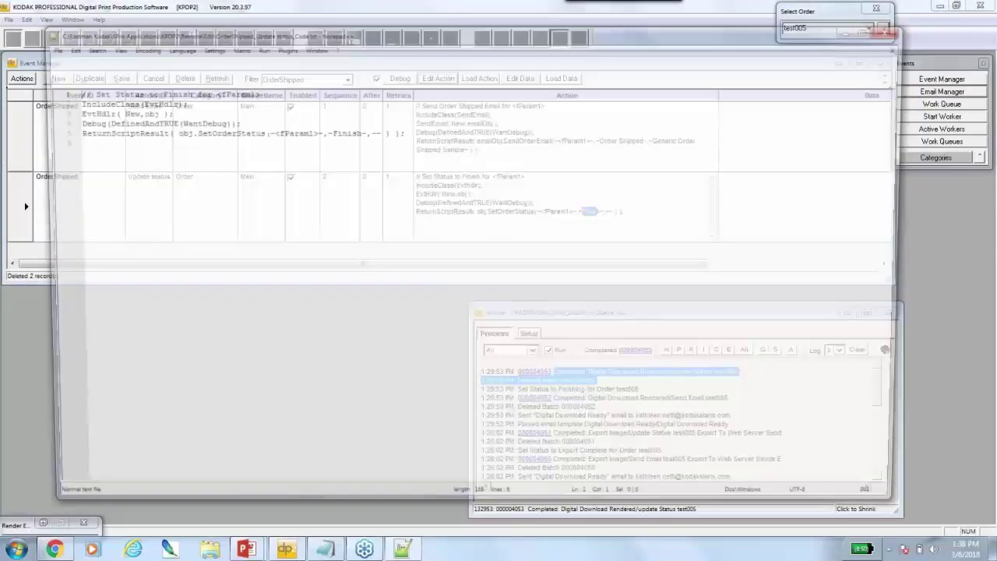
left_click_drag(328, 132, 359, 132)
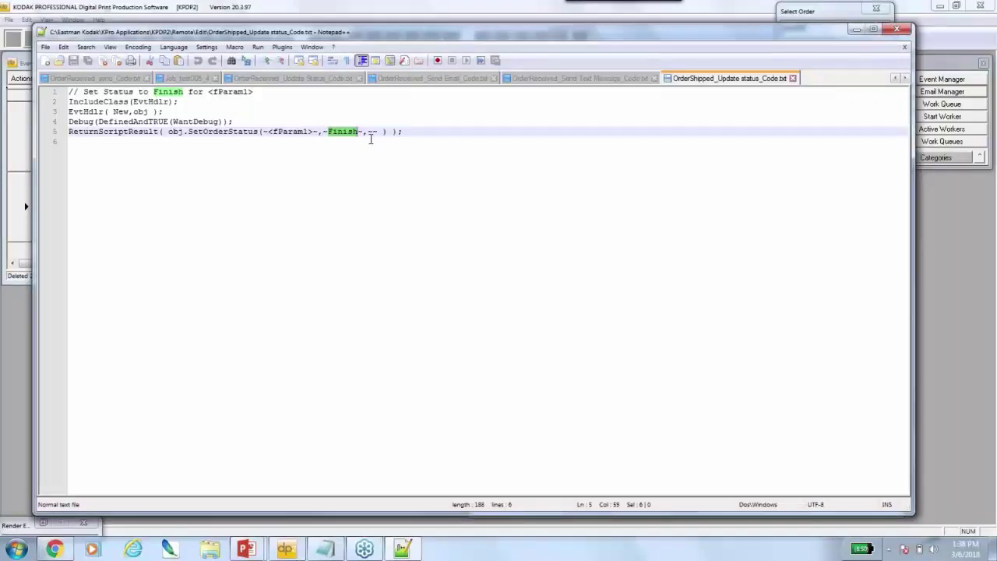
type("Complete")
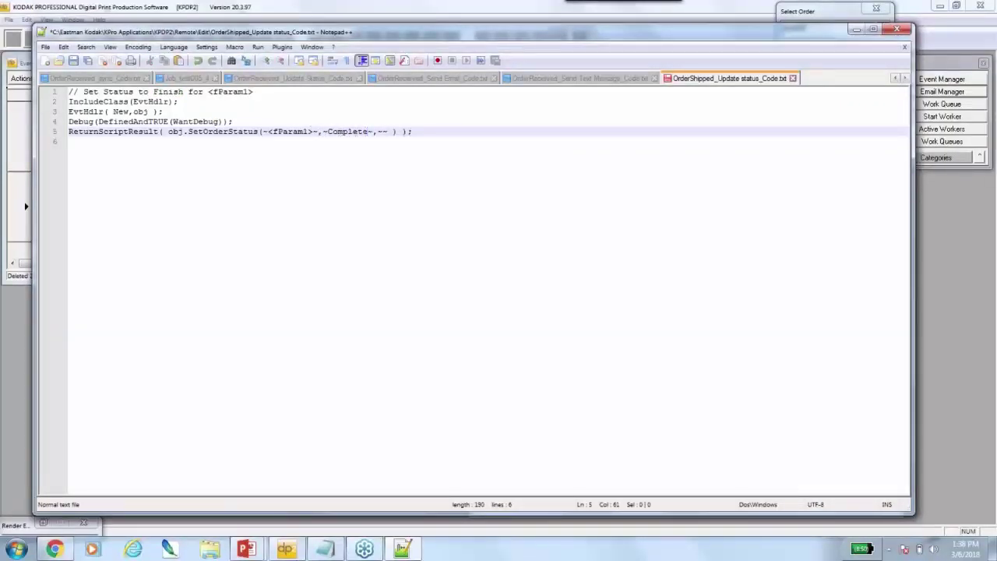
left_click(73, 60)
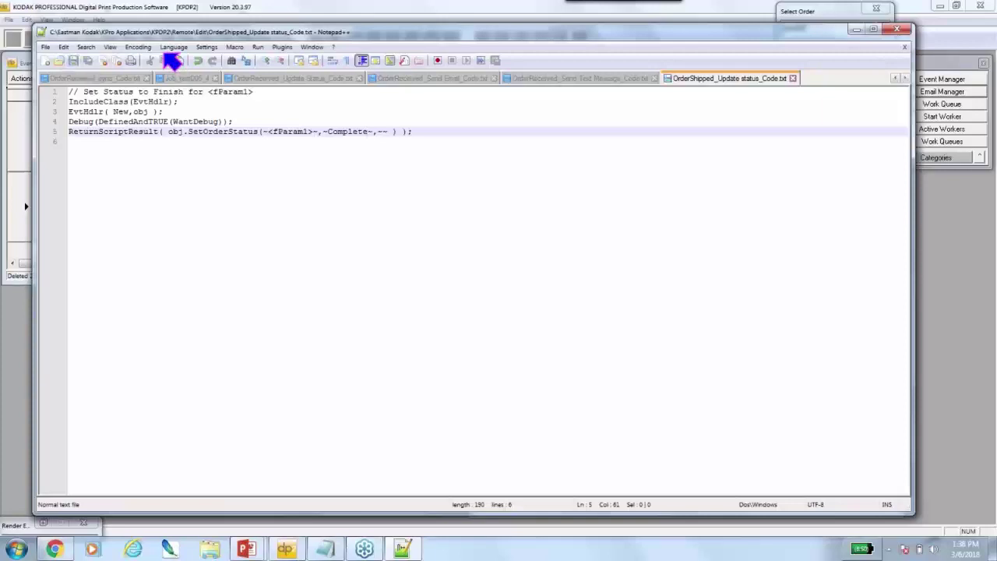
left_click(905, 33)
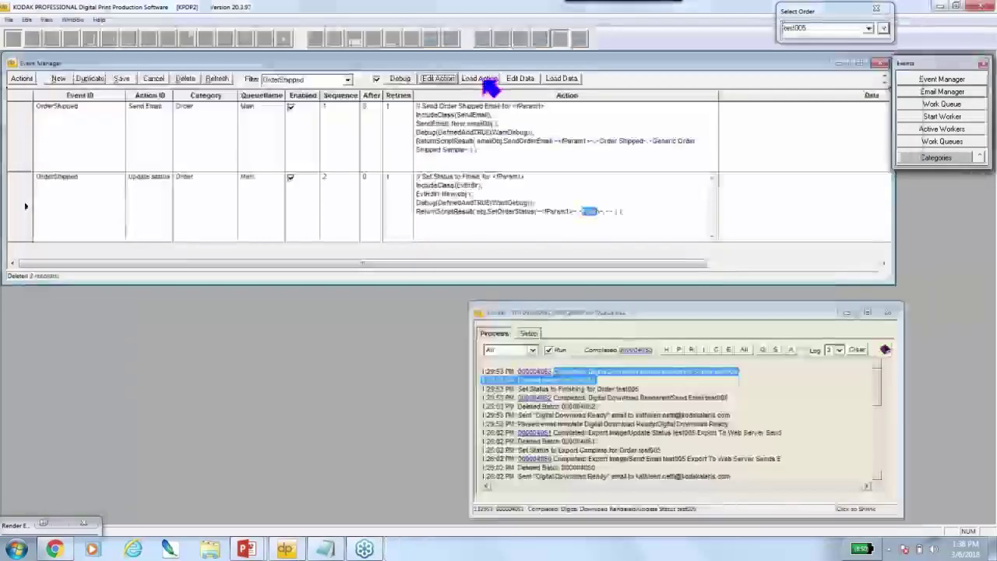
left_click(479, 78)
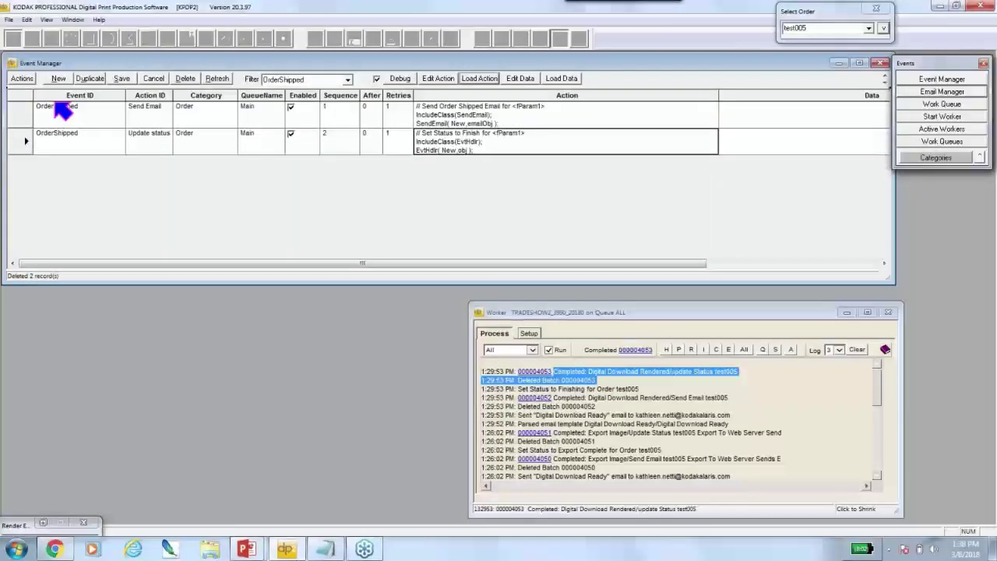
Step: Open the order data for test005, set the order's status to Shipped, save it and close the Order Data window
left_click(885, 29)
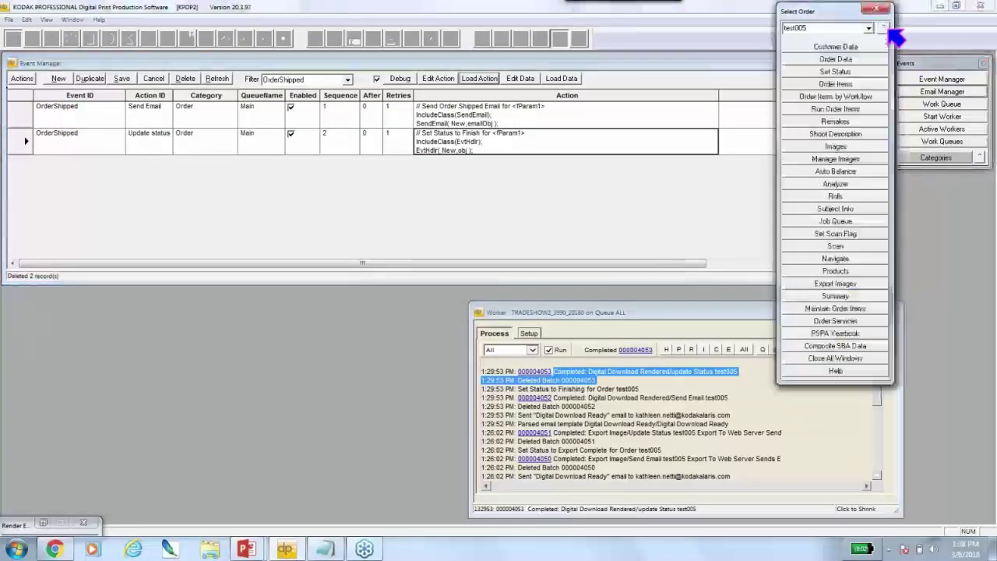
left_click(872, 60)
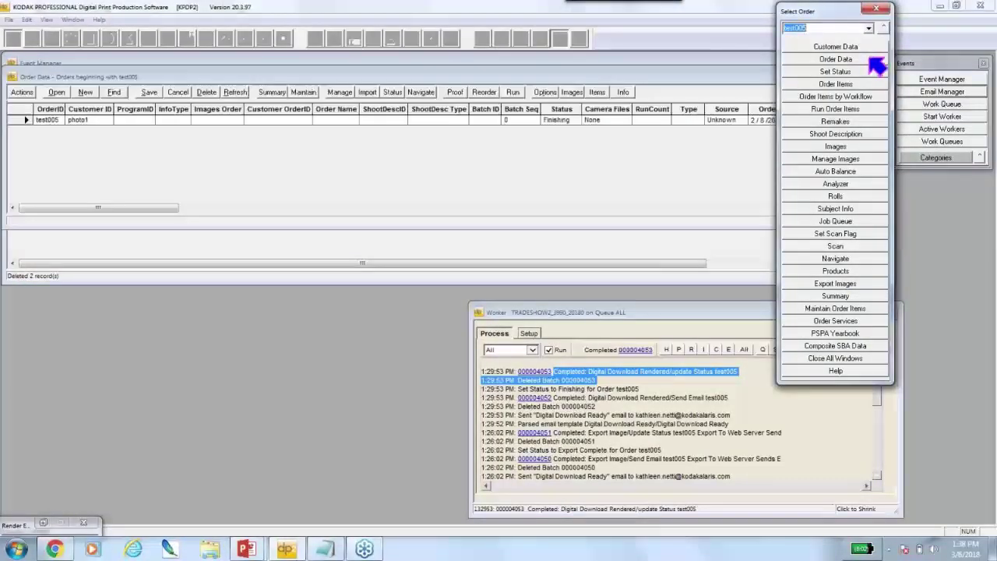
left_click(886, 28)
left_click(584, 123)
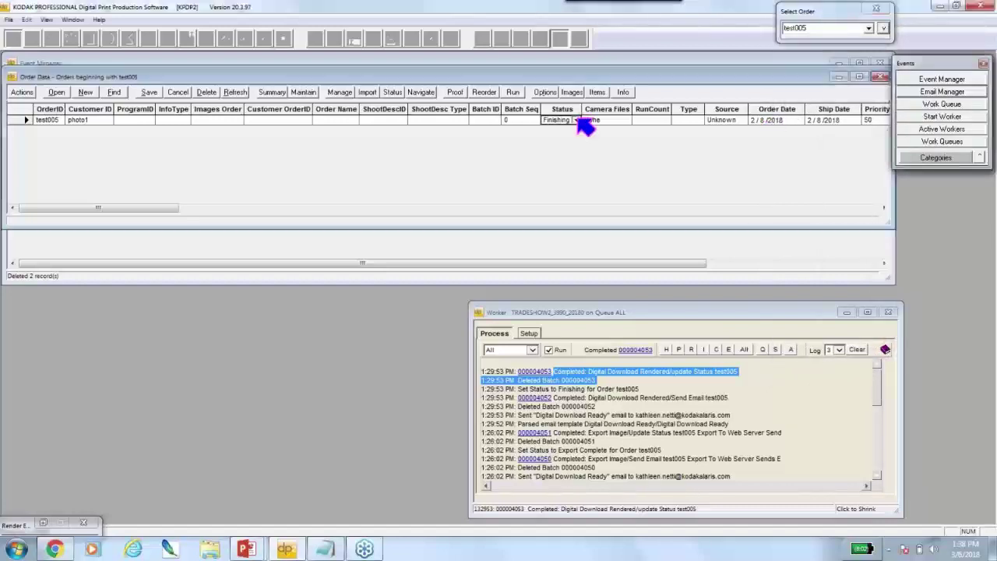
left_click(584, 122)
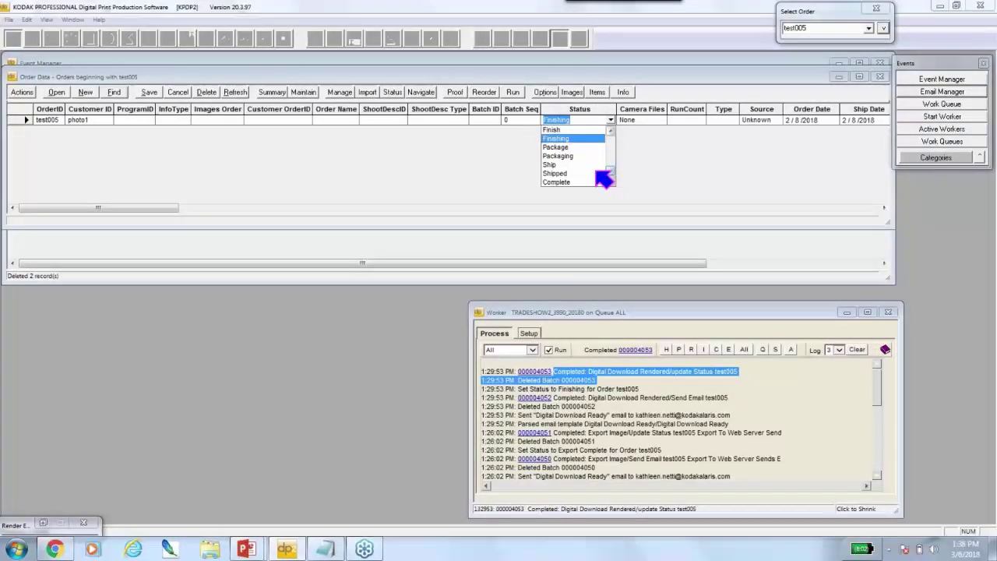
left_click(590, 173)
key("ctrl+s")
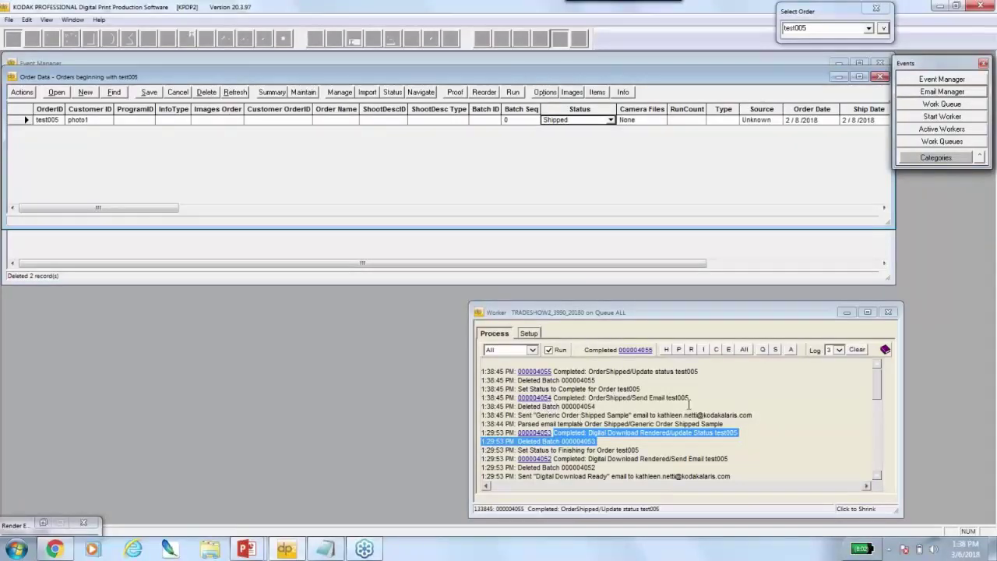
left_click(19, 91)
left_click(17, 85)
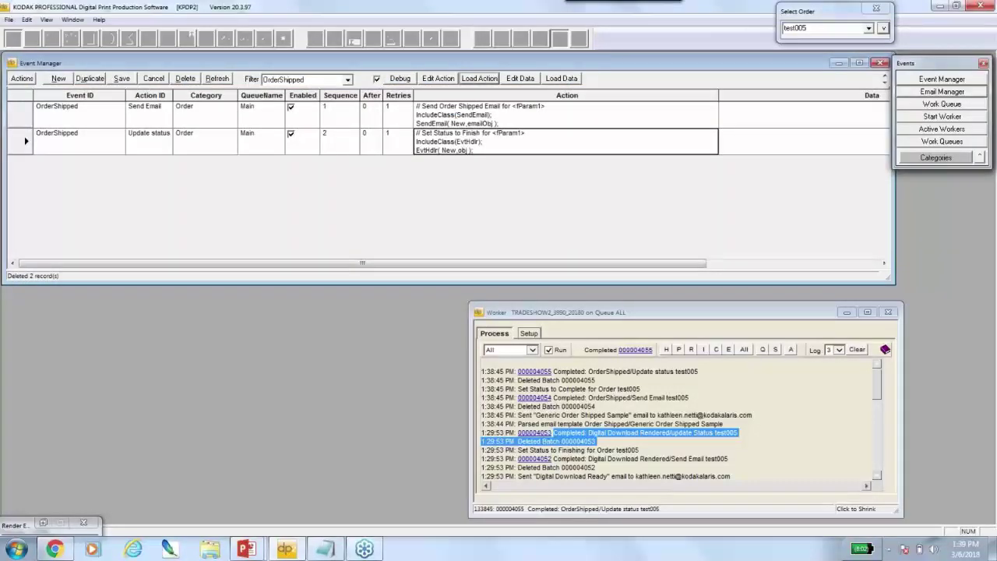
left_click(99, 113)
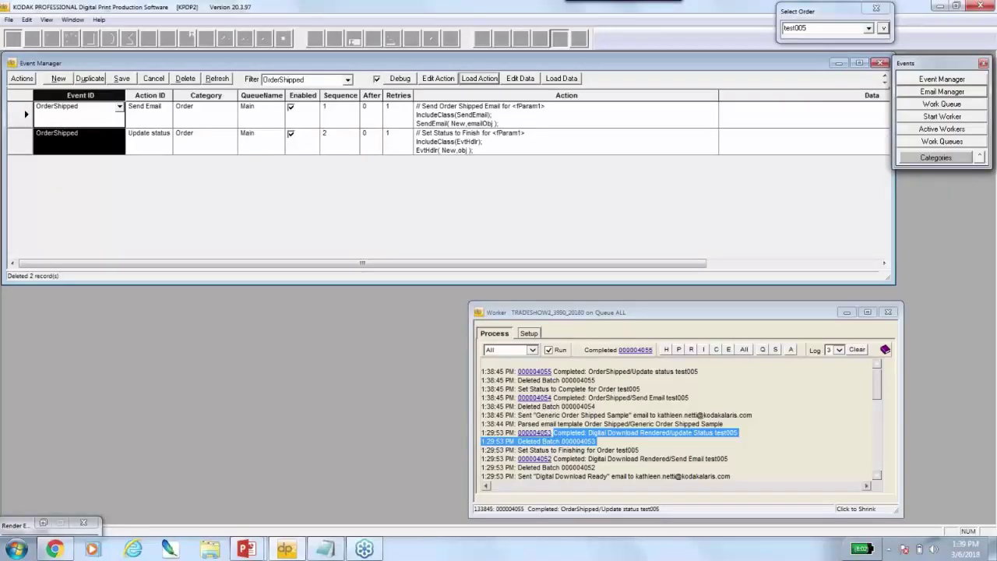
left_click(545, 95)
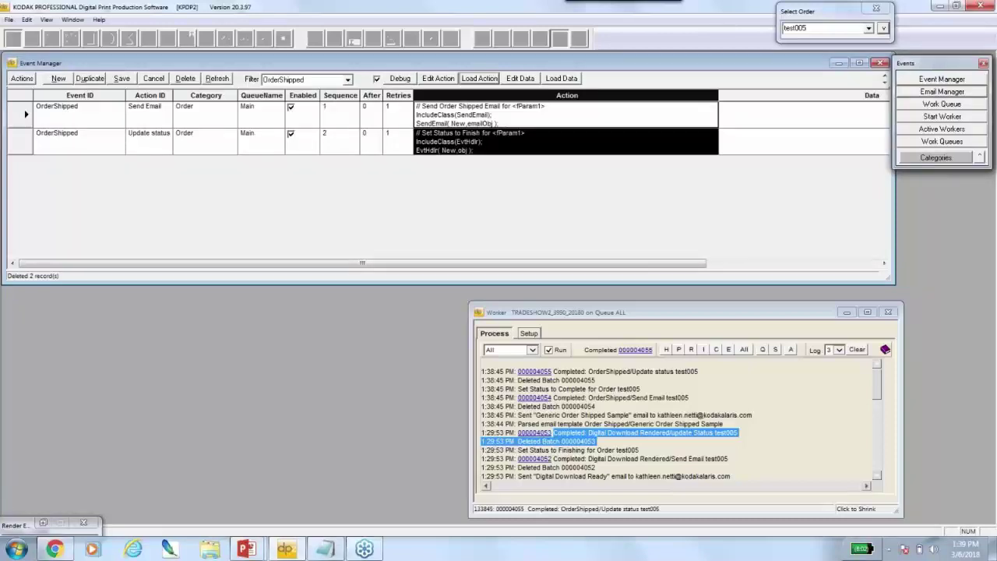
left_click(964, 280)
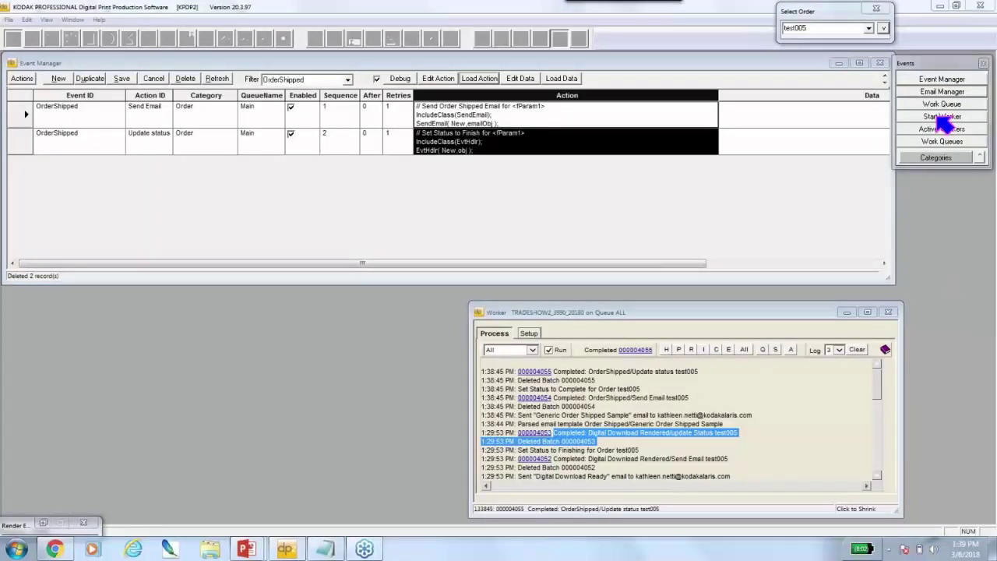
Step: Filter the Event Manager list to PrinterBatchError and delete its existing Send Email row
left_click_drag(26, 129, 26, 121)
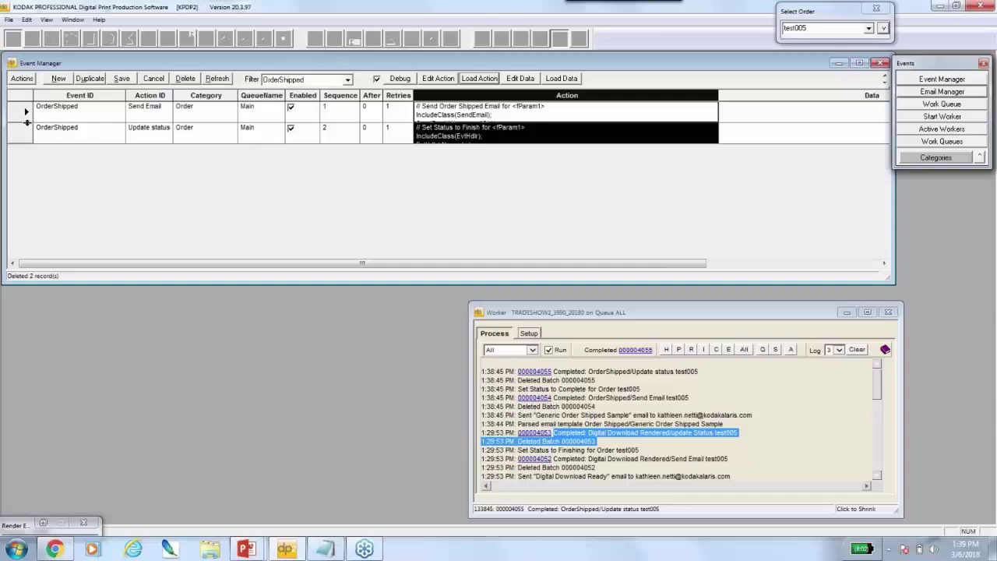
left_click(348, 79)
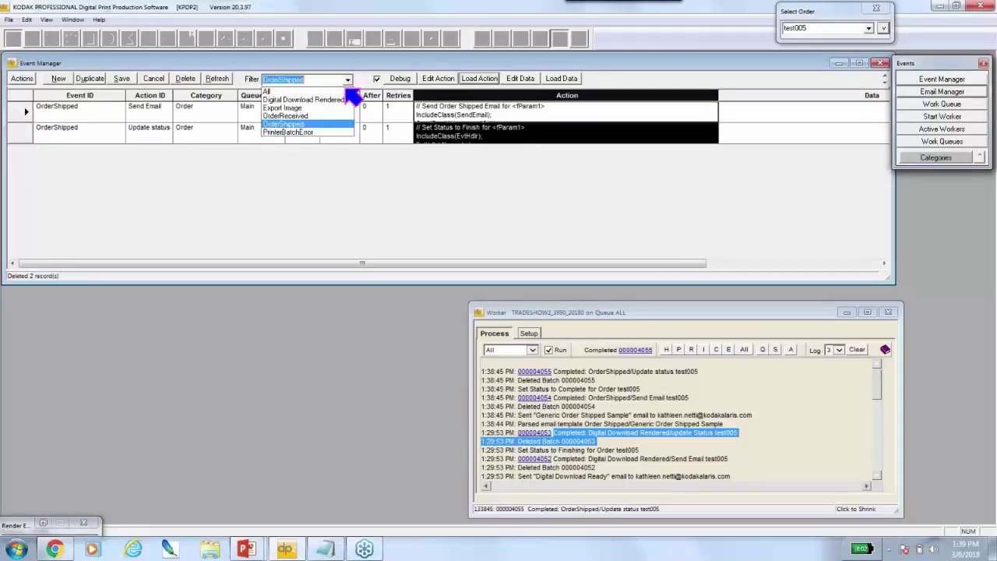
left_click(335, 134)
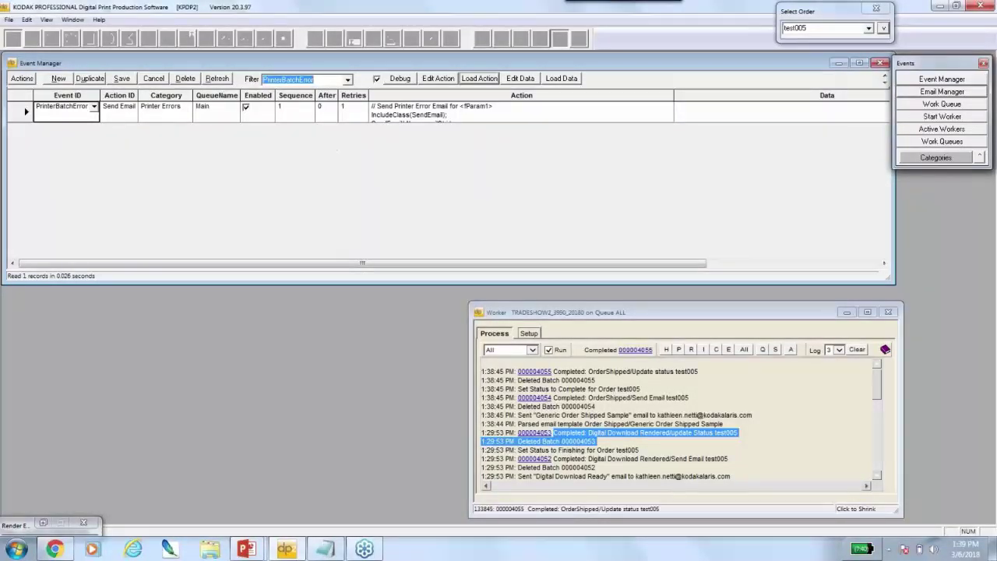
left_click(234, 110)
key("Delete")
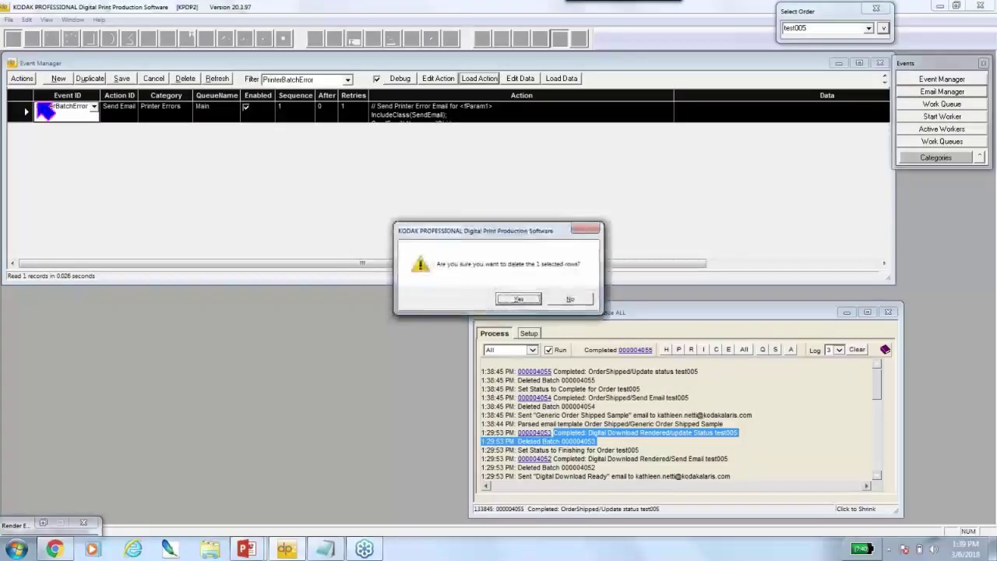
left_click(516, 299)
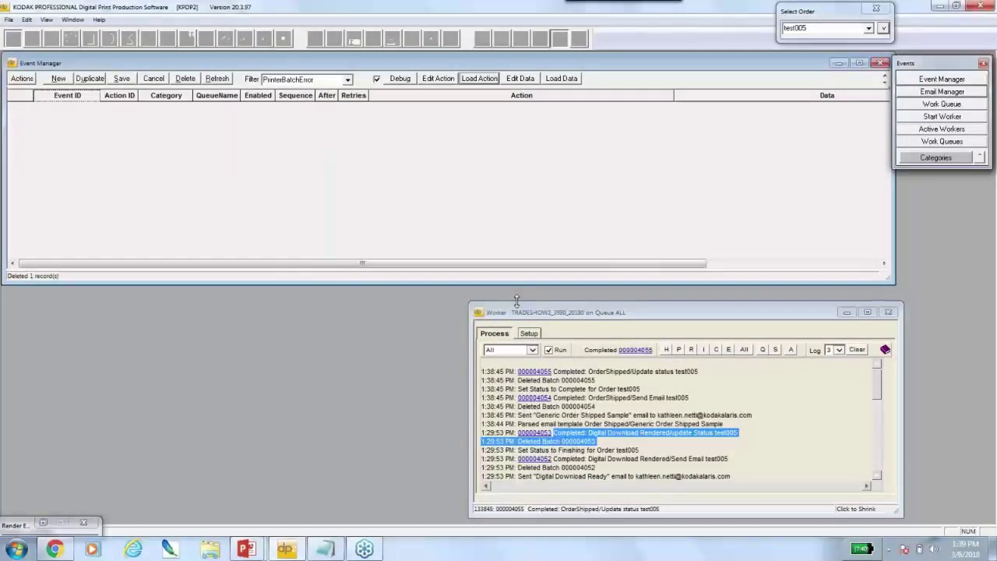
Step: Add a new event row with the event ID PrinterBatchError and the action ID "Sends Email"
left_click(59, 79)
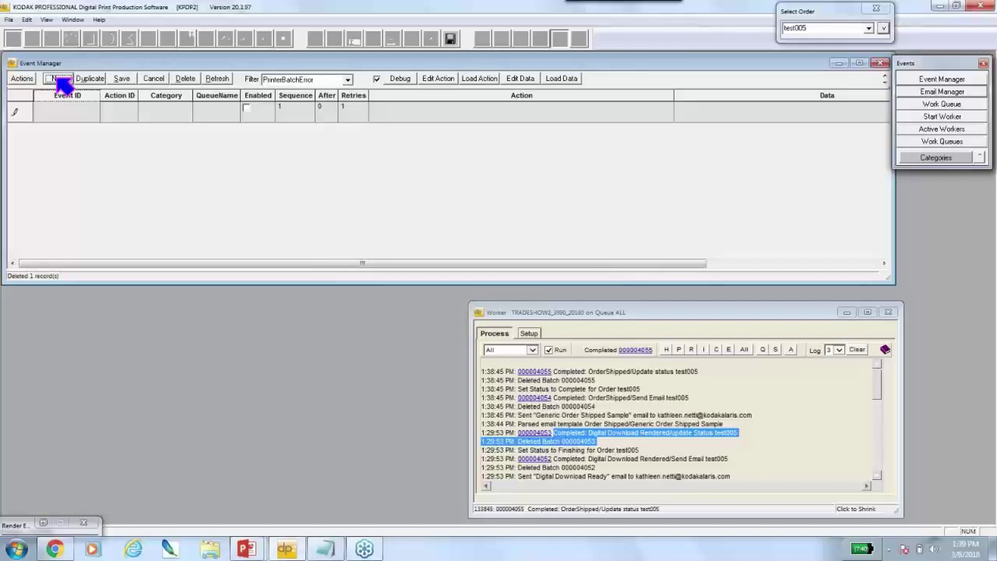
left_click(95, 109)
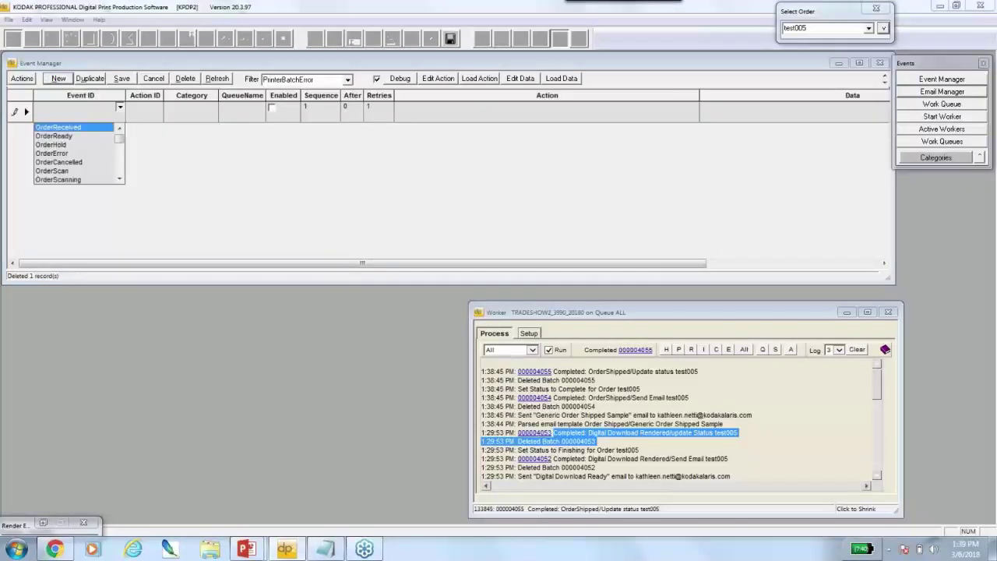
left_click_drag(118, 140, 120, 177)
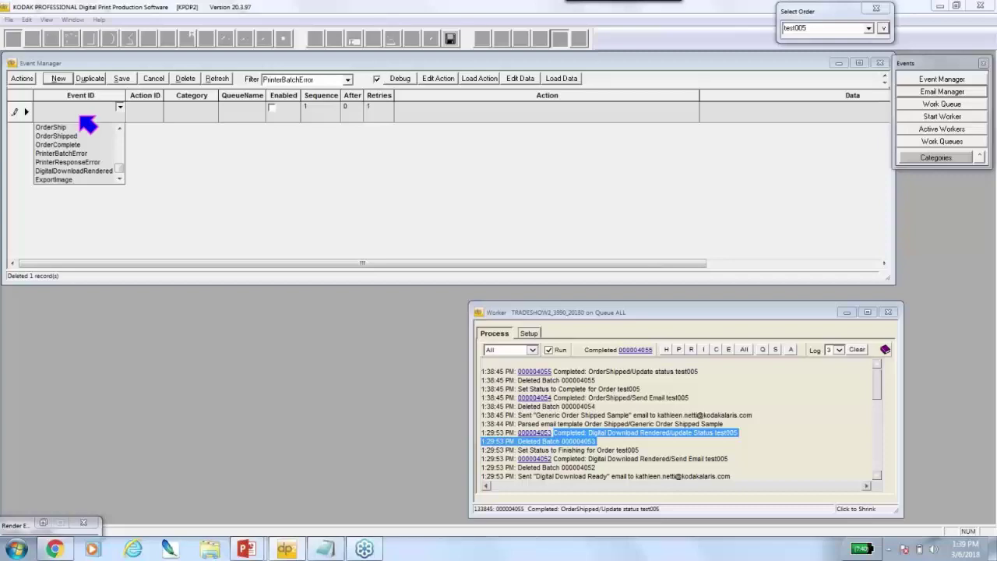
left_click(69, 155)
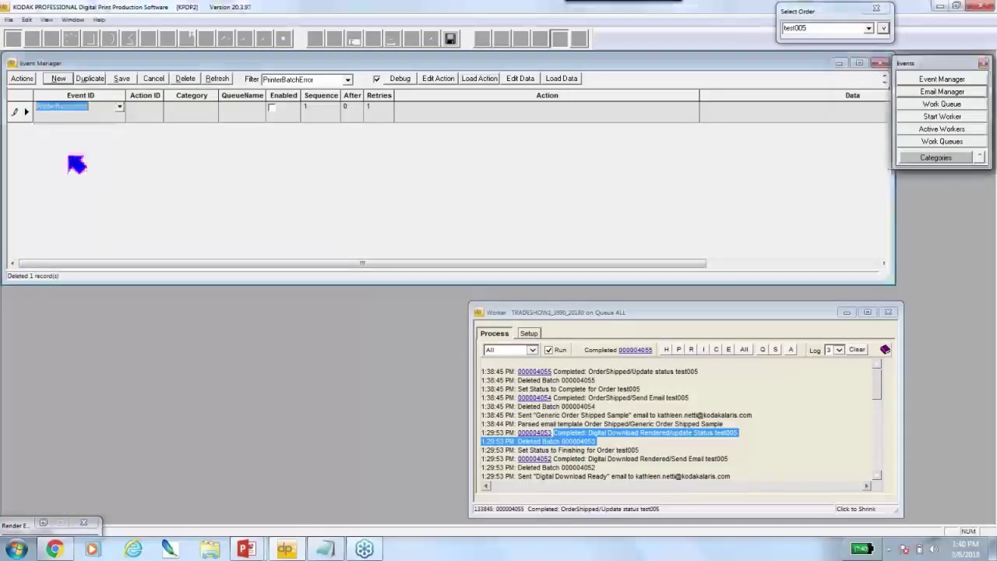
left_click(146, 116)
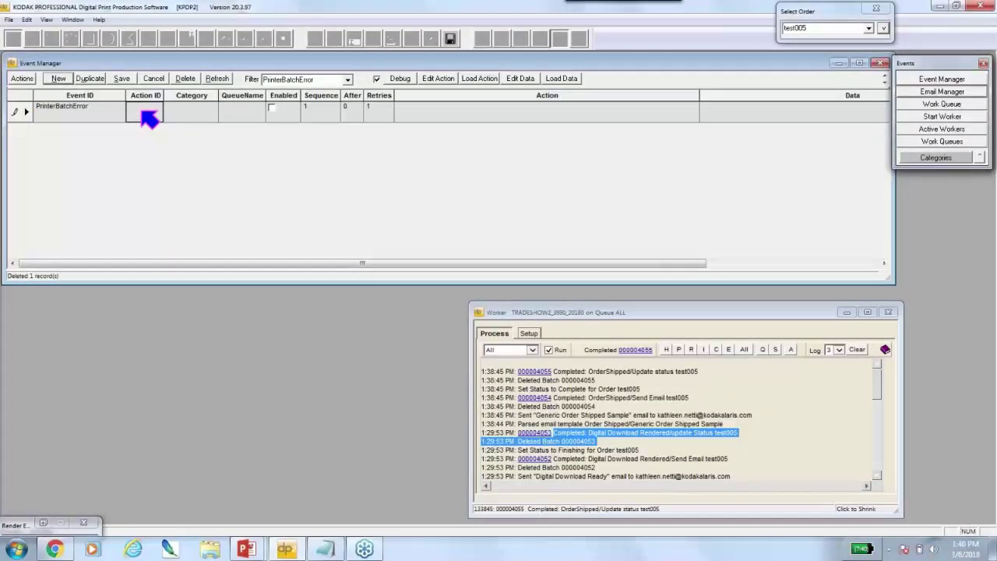
type("Sends Email")
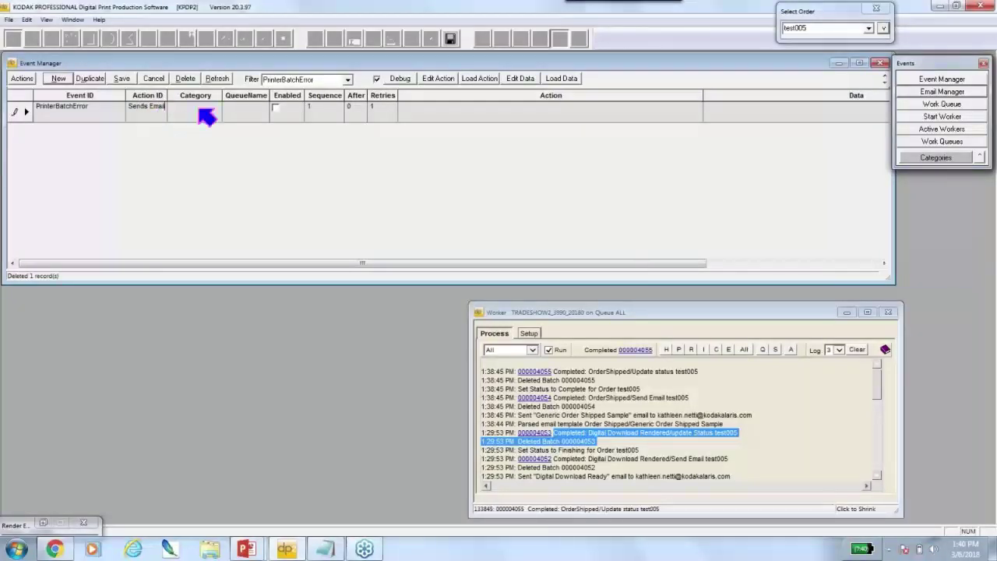
Step: Set the new PrinterBatchError row's category to Printer and its queue name to Main, and enable the row
left_click(207, 116)
left_click(225, 109)
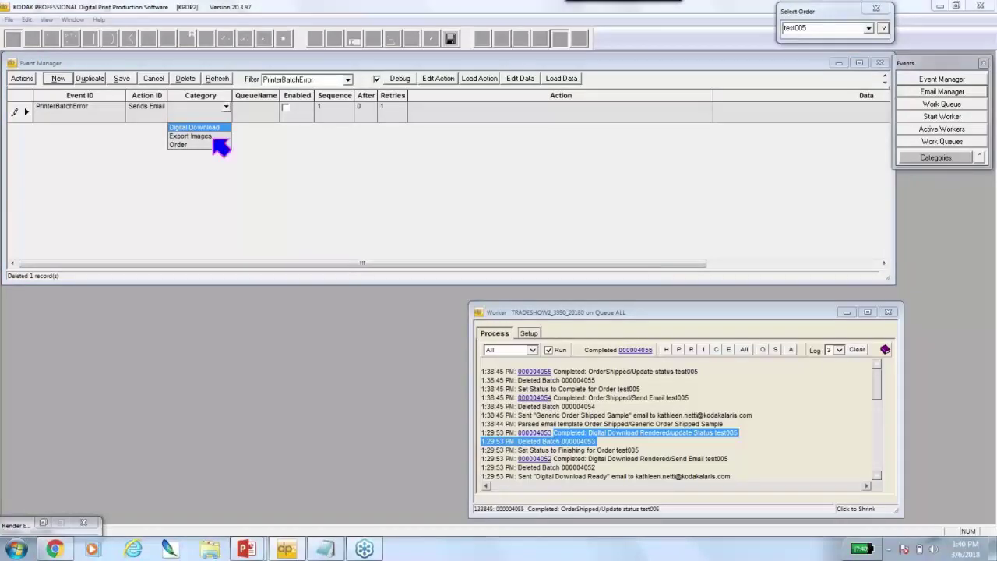
left_click(193, 105)
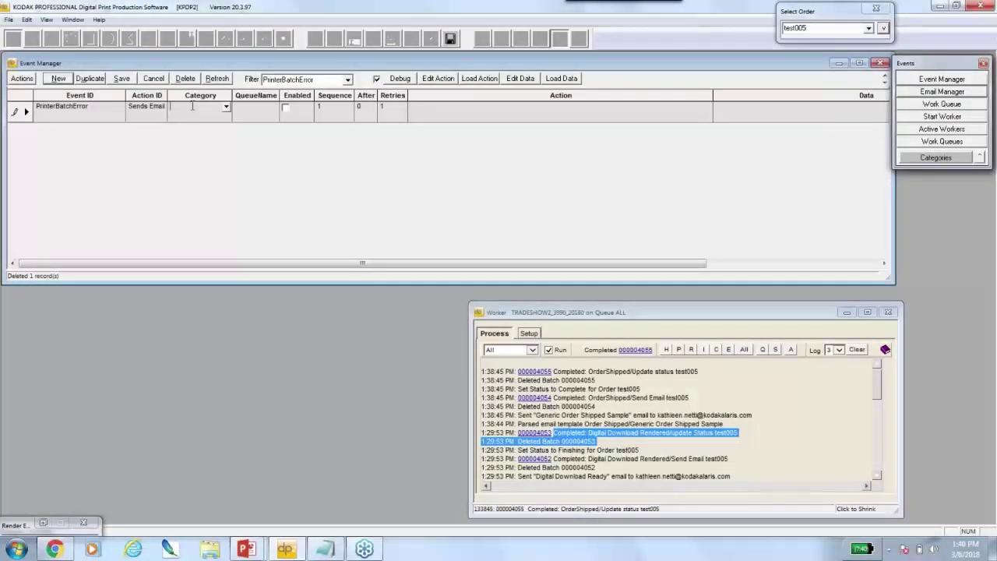
type("Printer")
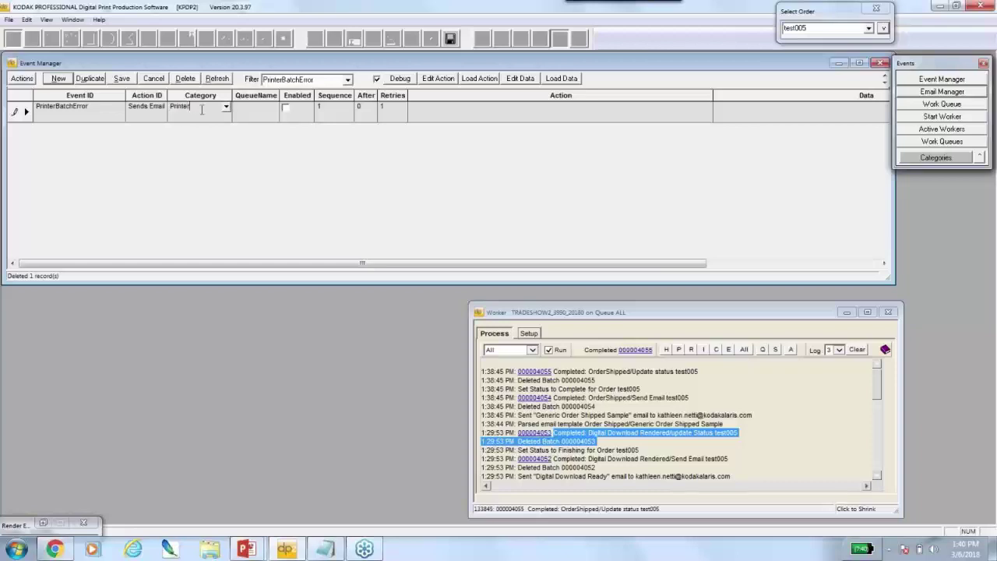
left_click(269, 109)
left_click(272, 106)
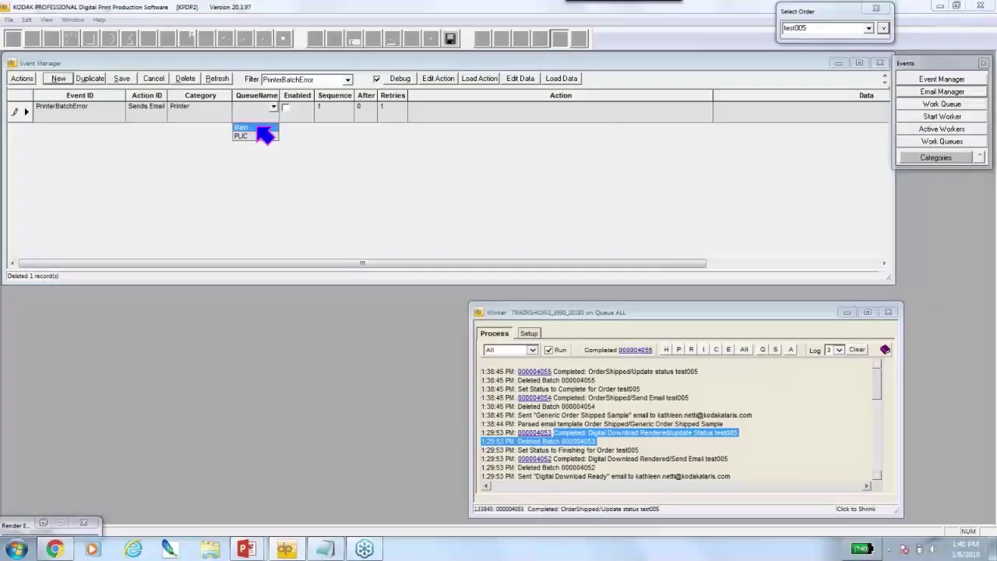
left_click(260, 131)
left_click(285, 108)
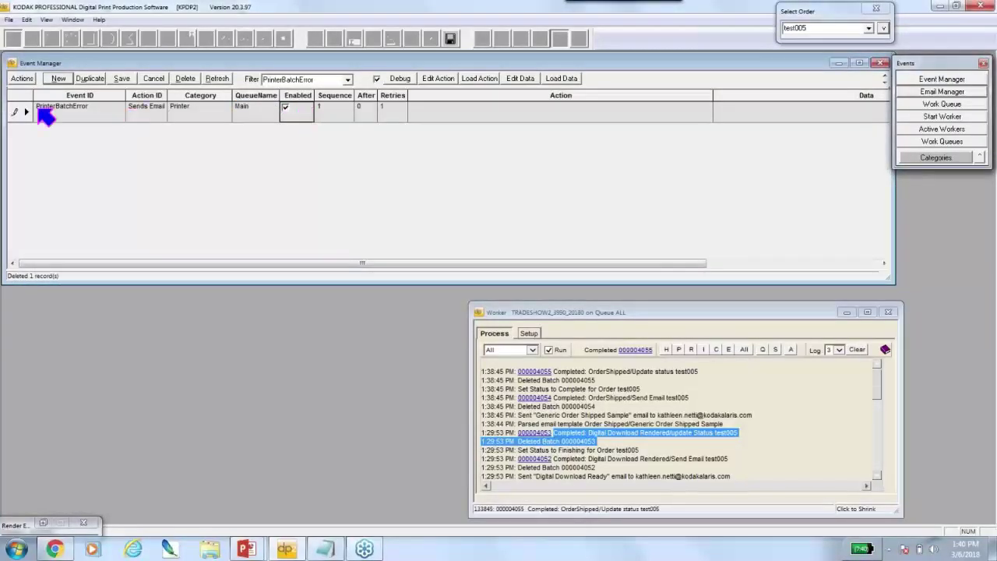
Step: Assign the Printer Error action PrintingFailure to the PrinterBatchError row, accepting the replacement of its existing action
left_click(24, 112)
right_click(24, 112)
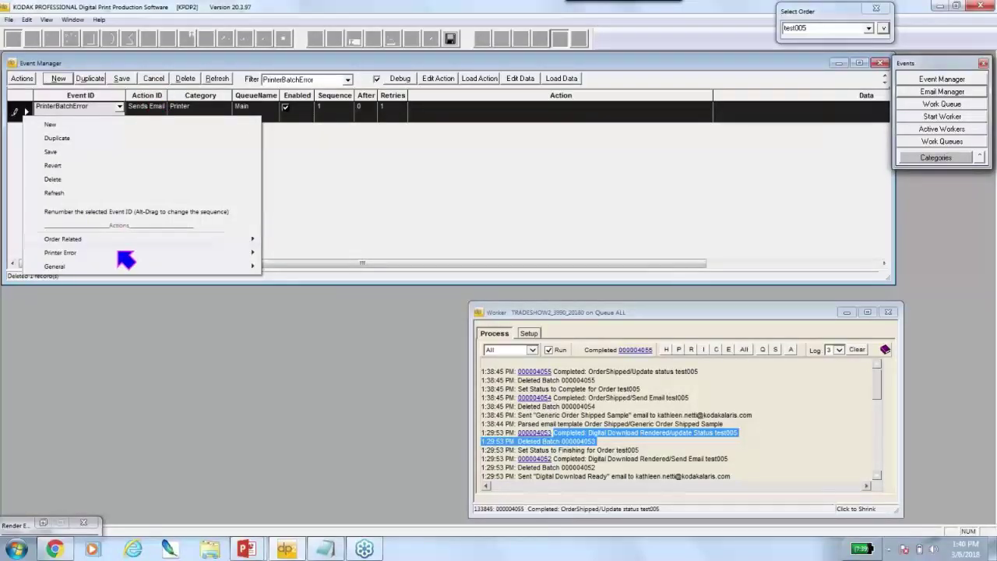
mouse_move(119, 252)
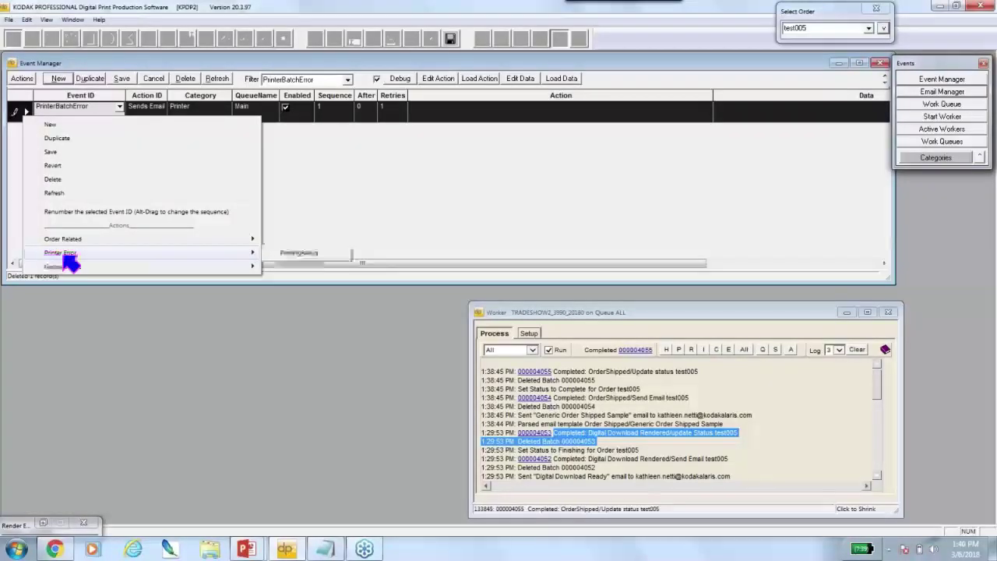
left_click(321, 254)
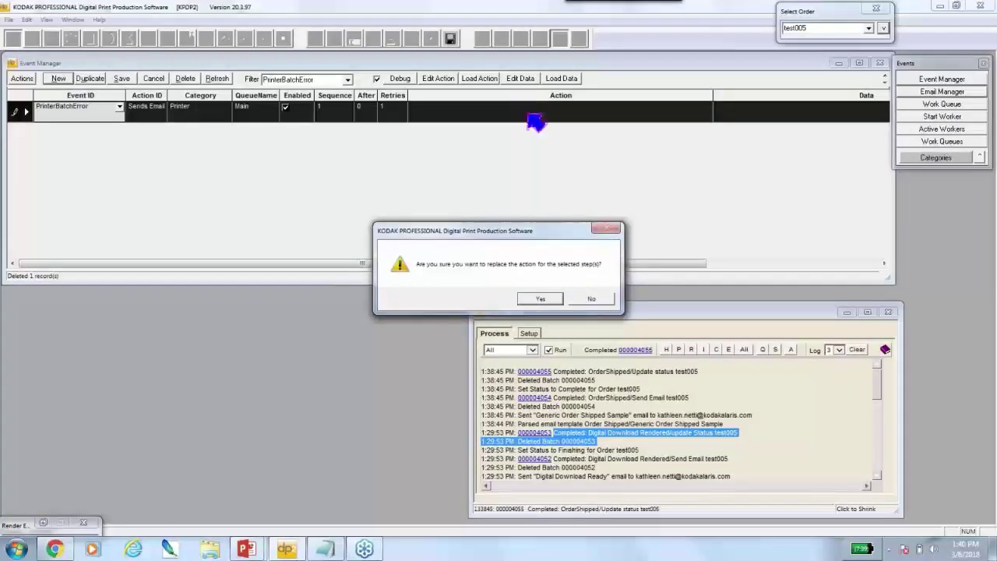
left_click(545, 299)
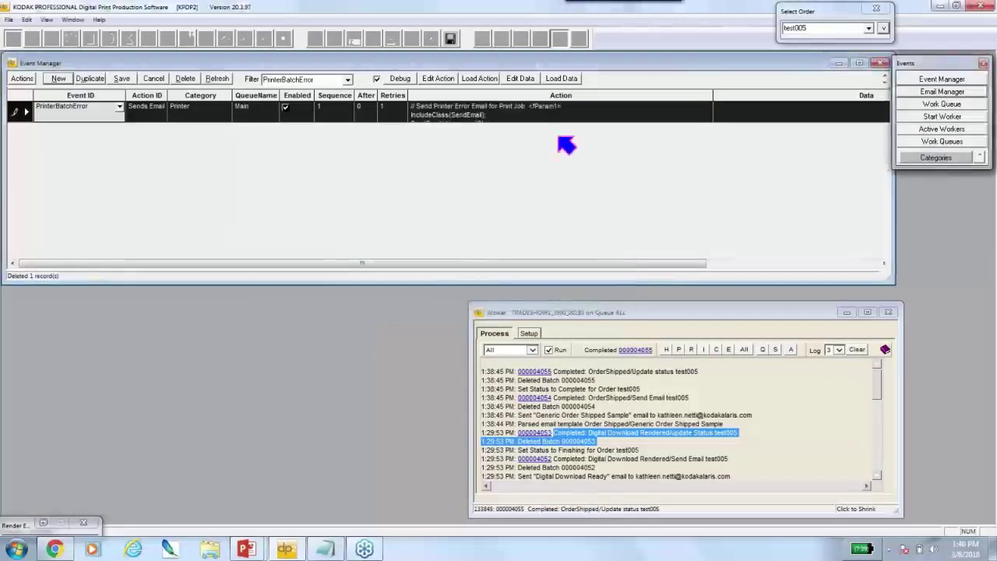
Step: Save the PrinterBatchError row and enlarge its height to show the full action script
left_click(29, 159)
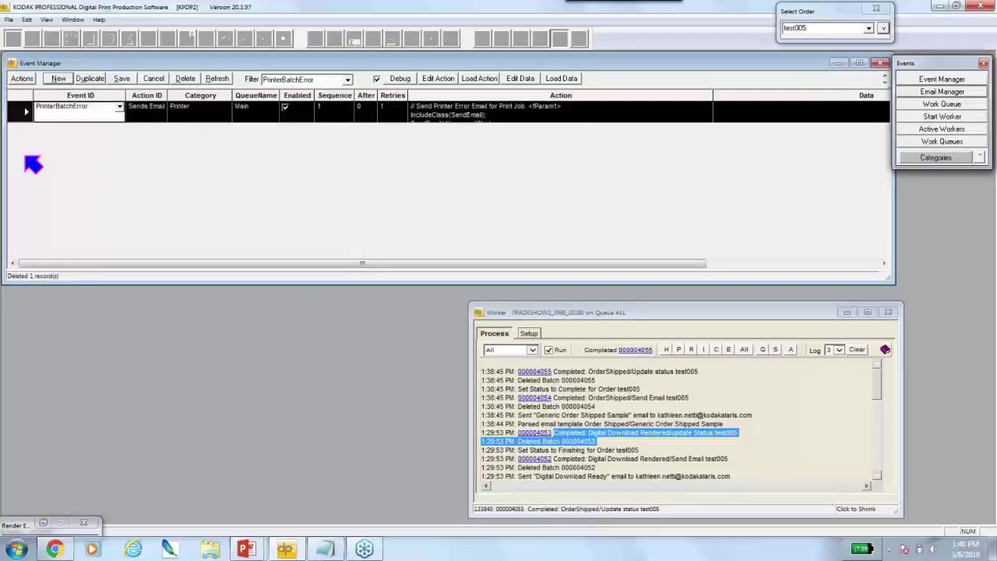
left_click_drag(23, 158, 24, 158)
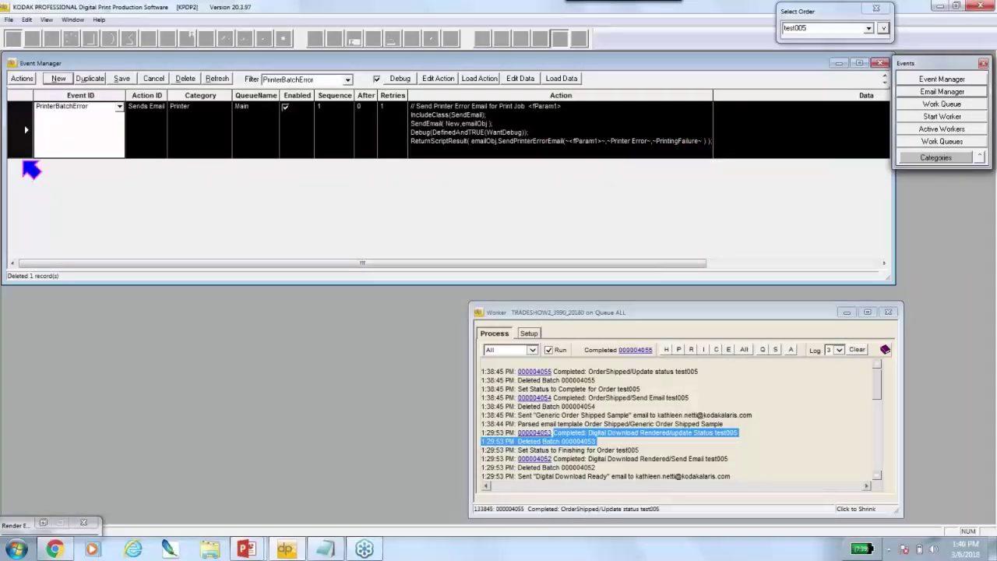
left_click_drag(24, 158, 22, 122)
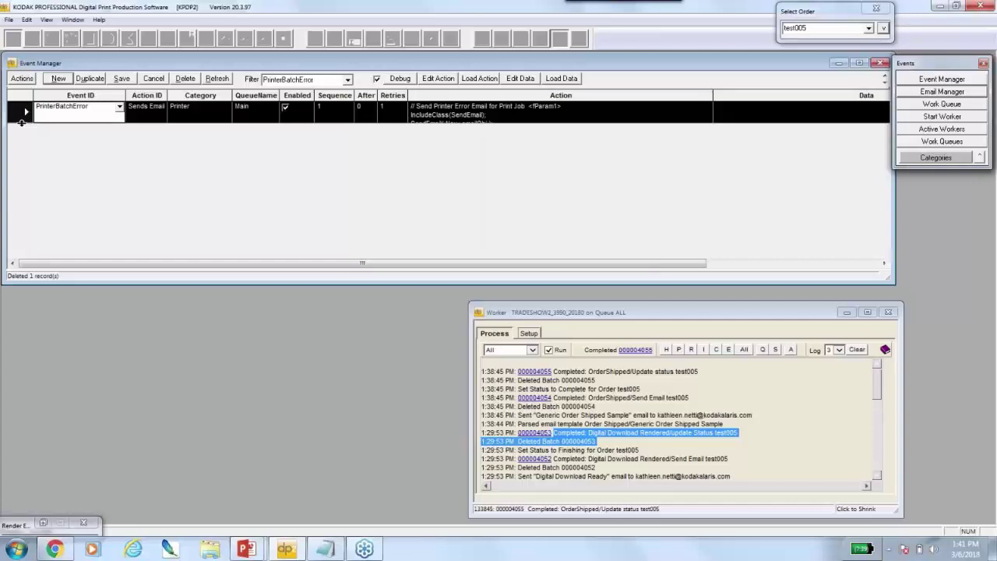
left_click_drag(22, 121, 22, 157)
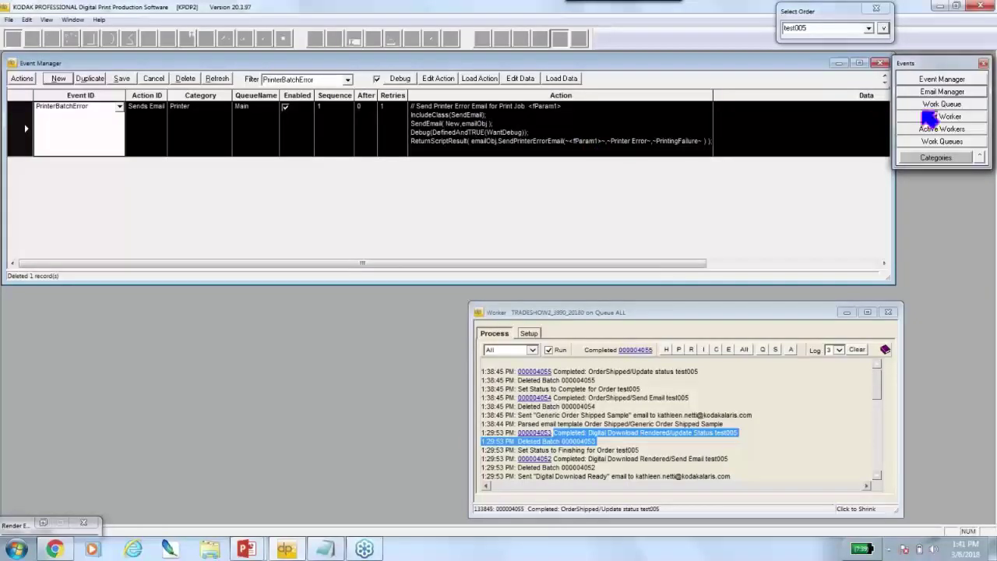
left_click(913, 92)
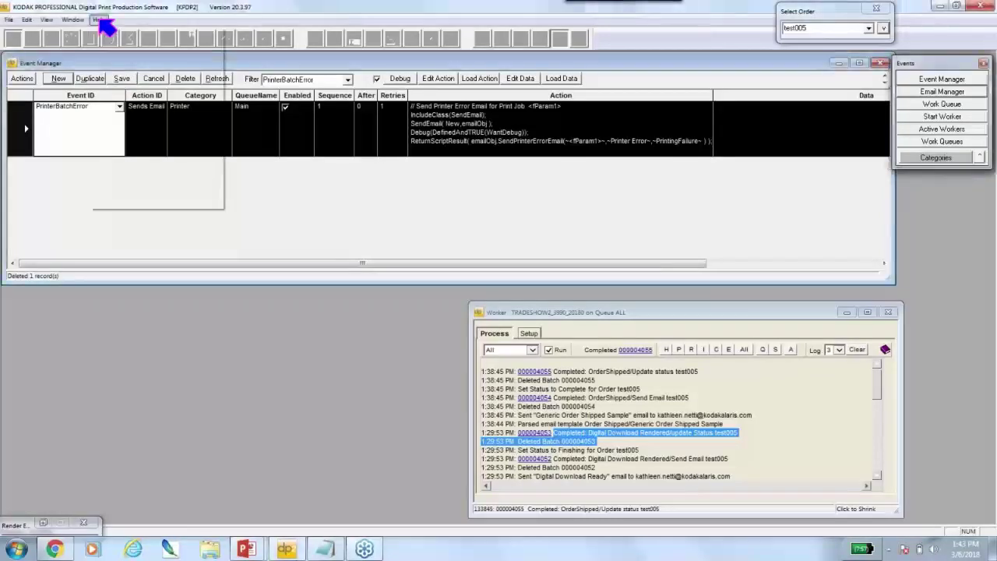
Step: Open the DP2 help, go to the How to Get Help topic and follow its link to the DP2 Service Desk
left_click(99, 19)
left_click(123, 35)
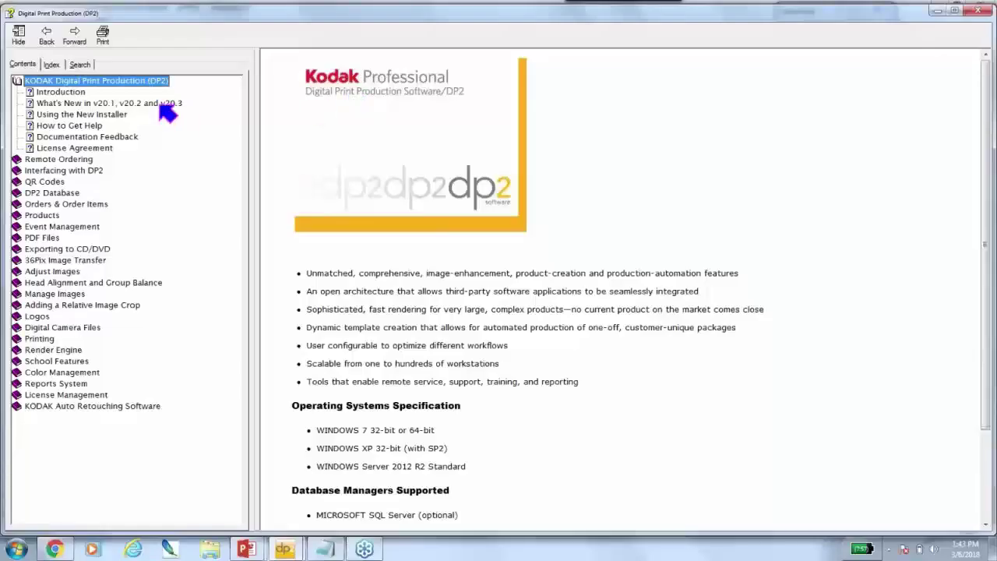
left_click(157, 104)
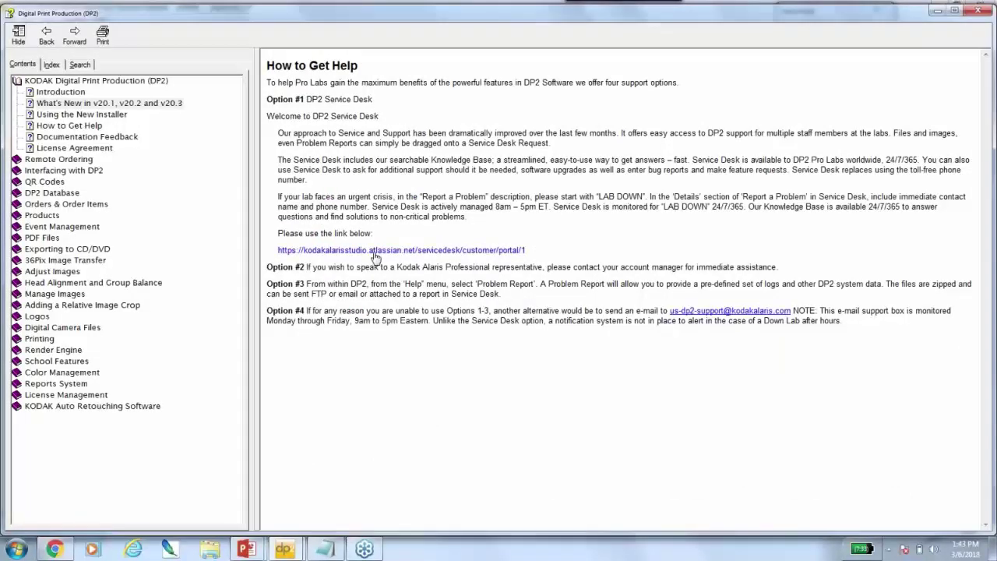
left_click(374, 250)
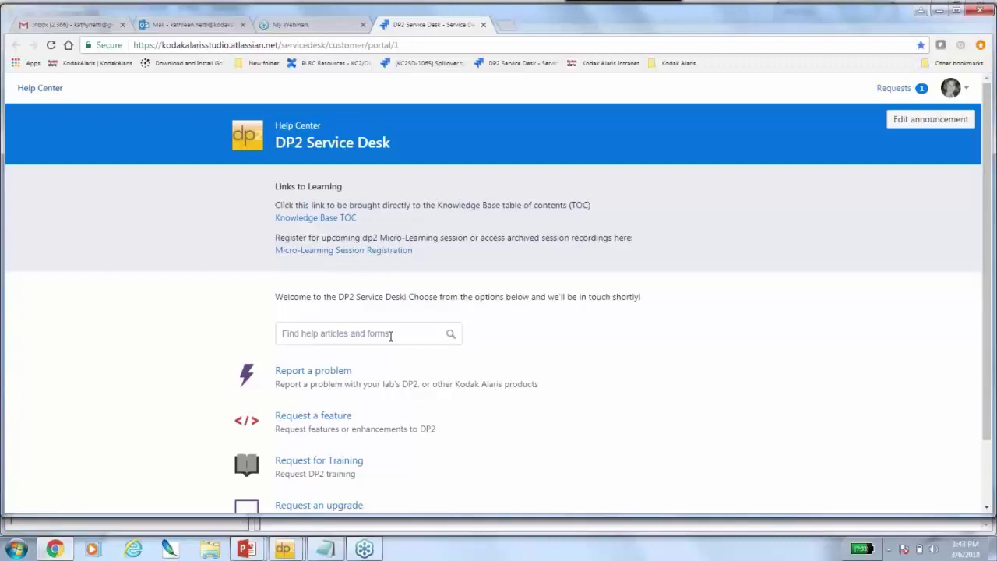
Step: Review the DP2 Service Desk's article search and request options, and open the Micro-Learning Session Registration page
left_click(391, 335)
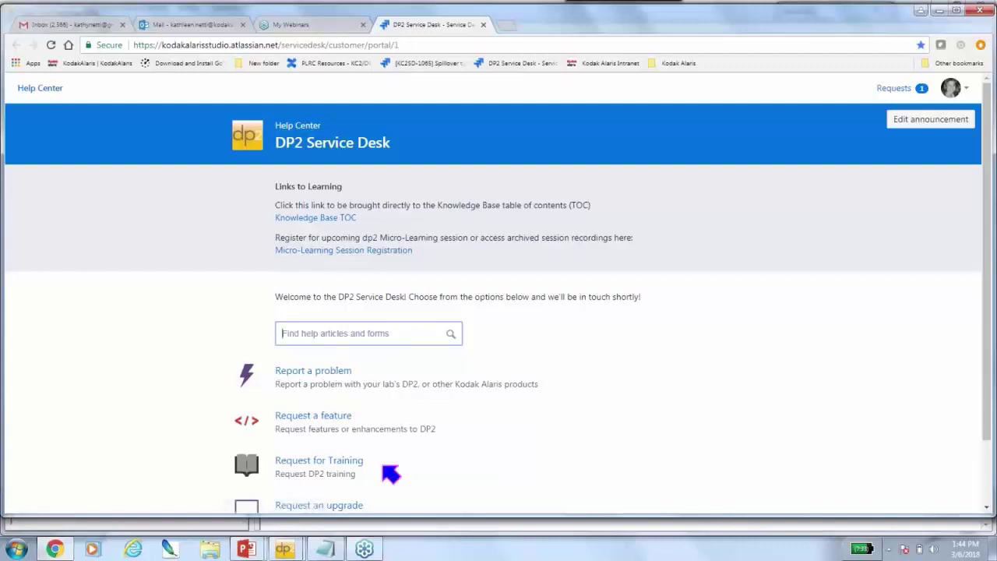
scroll(390, 474, "down", 1)
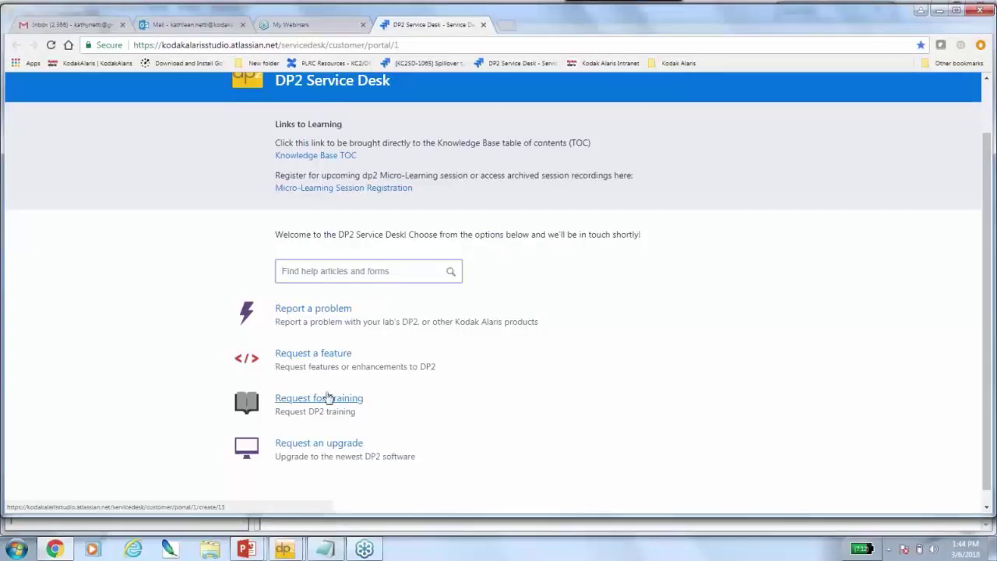
left_click(319, 190)
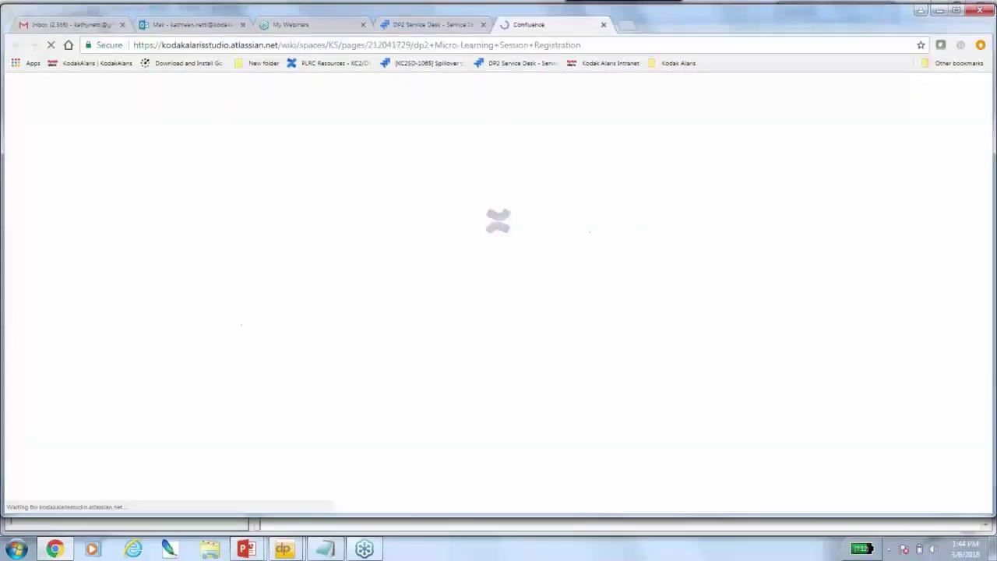